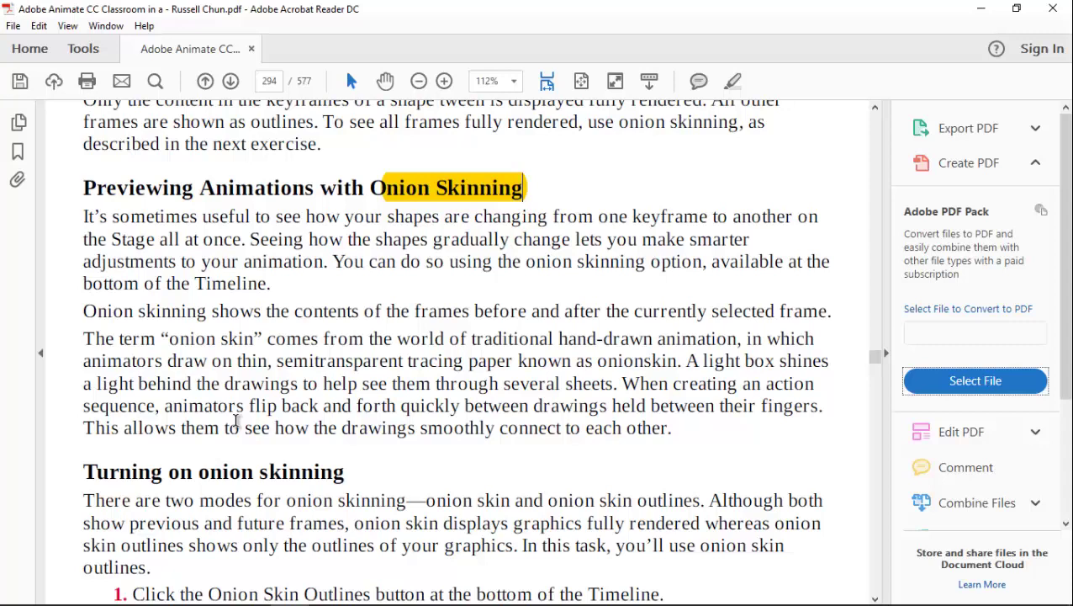
Highlight the sentence in the "Turning on onion skinning" section that names the two onion skinning modes
mouse_move(436, 582)
scroll(191, 370, "down", 1)
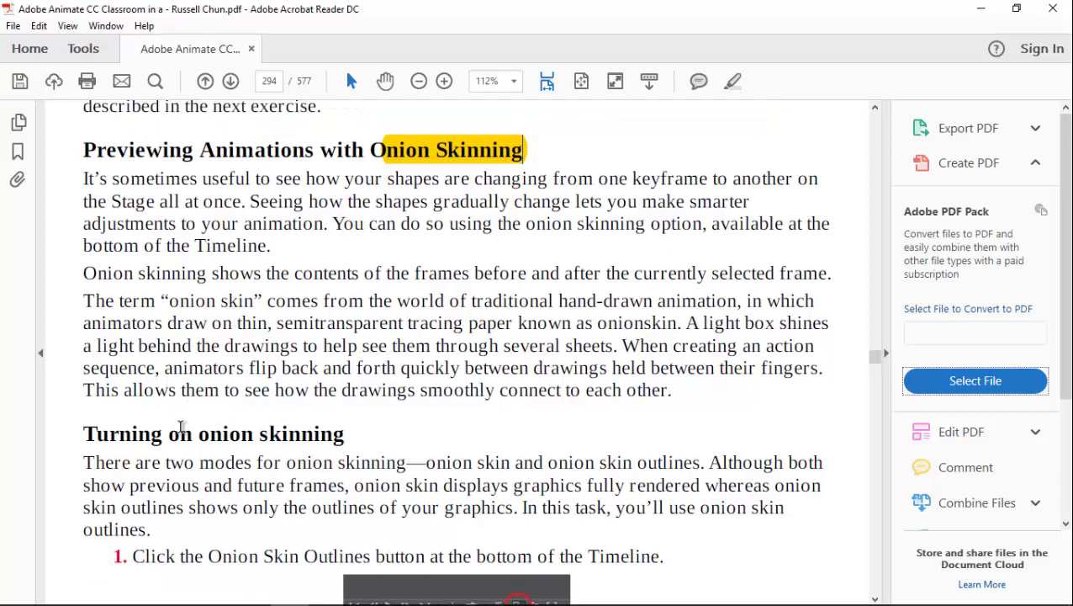
left_click_drag(83, 462, 695, 461)
right_click(663, 465)
left_click(694, 346)
scroll(694, 346, "down", 4)
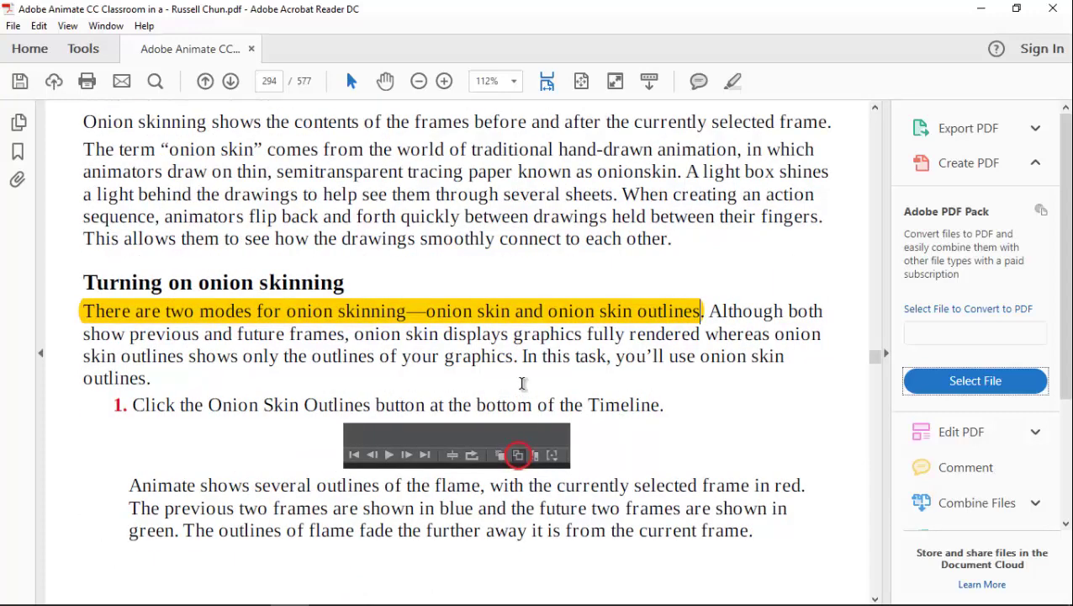
Highlight "with the currently selected frame in red." in the paragraph about the flame outlines
scroll(522, 383, "down", 2)
left_click_drag(490, 410, 779, 412)
right_click(790, 427)
left_click(820, 462)
scroll(145, 452, "down", 2)
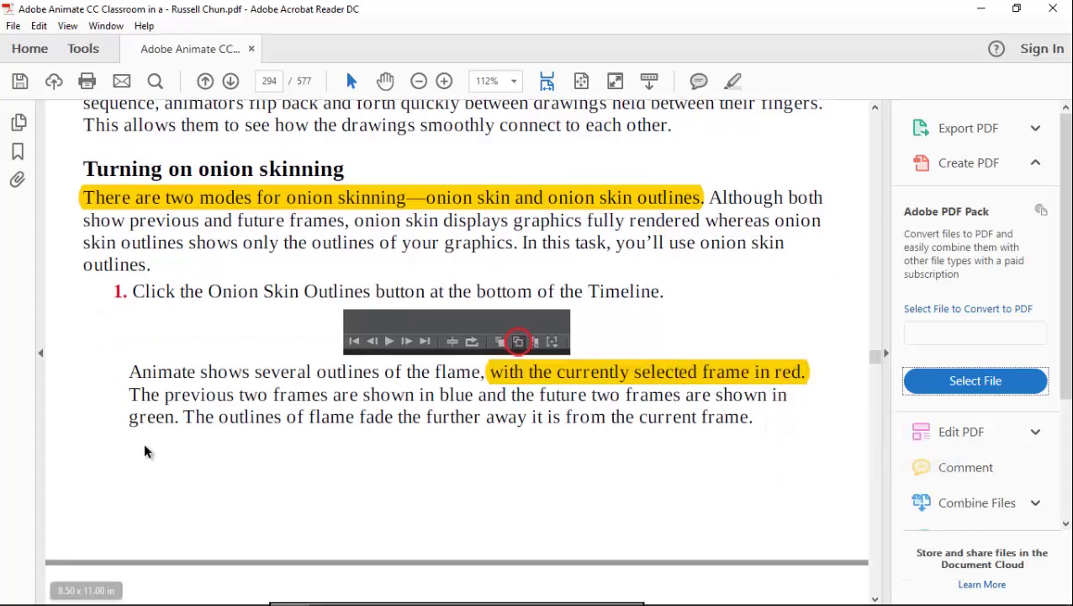
Highlight "The previous two frames are shown in blue" in the same paragraph
left_click_drag(128, 392, 464, 399)
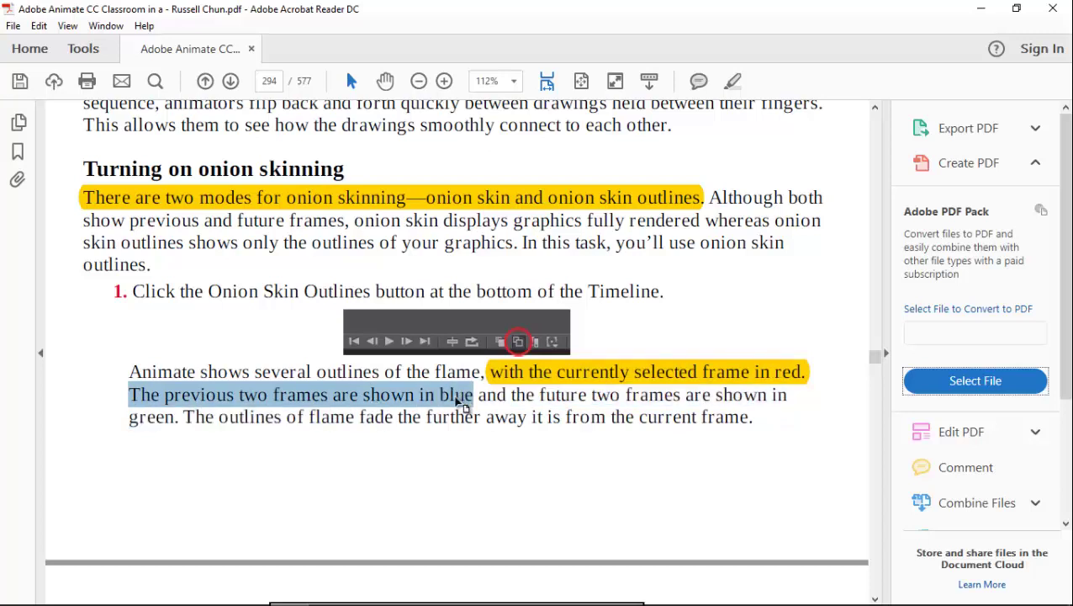
right_click(464, 399)
left_click(495, 446)
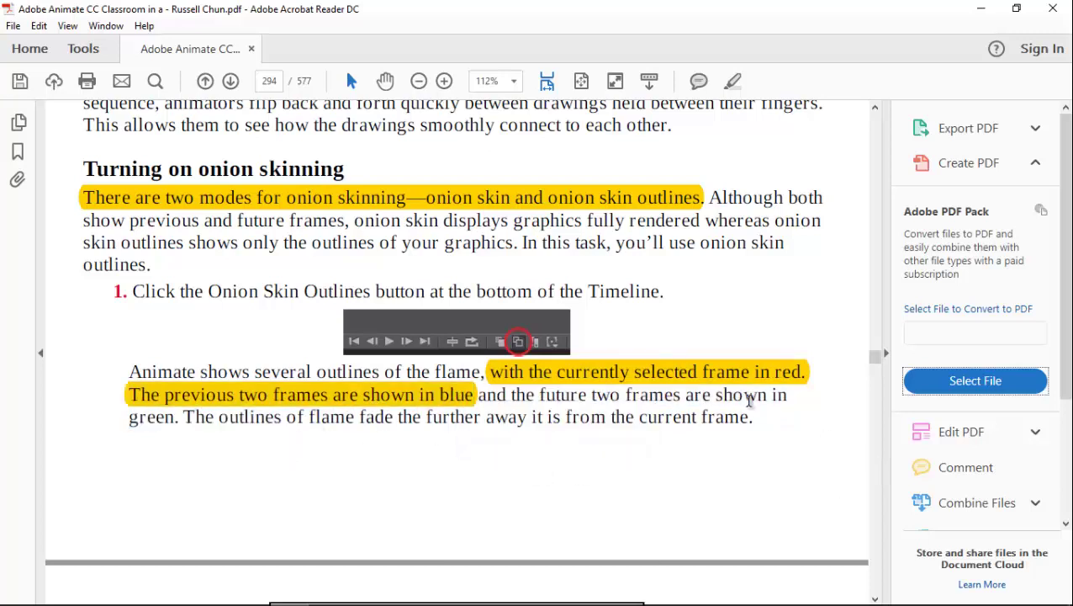
Highlight "are shown in green" in the sentence about the future two frames
left_click_drag(716, 394, 164, 431)
right_click(164, 431)
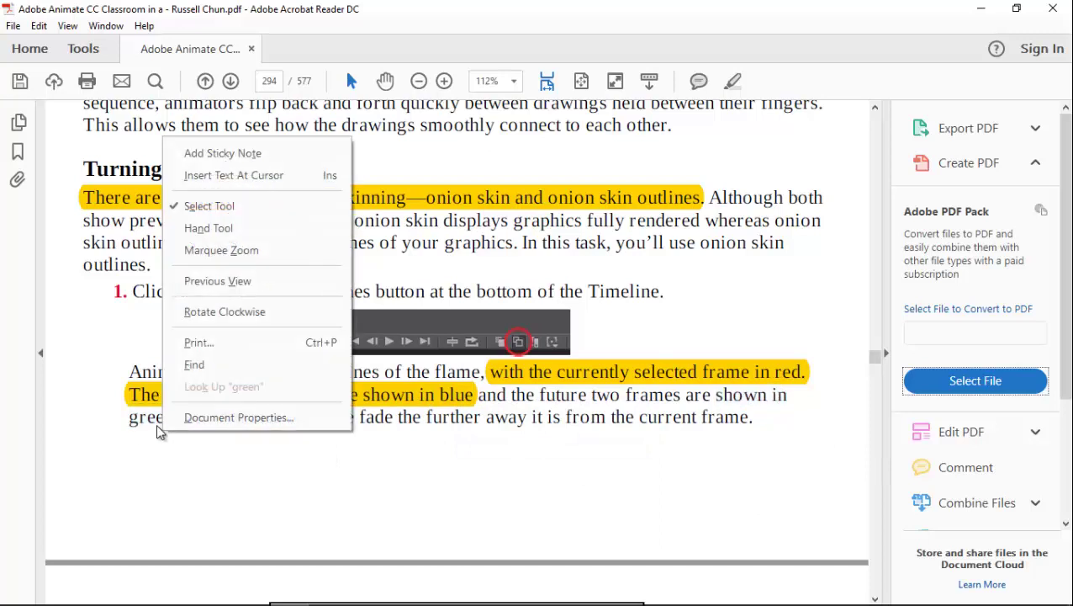
left_click(138, 430)
left_click_drag(686, 396, 153, 422)
right_click(153, 423)
left_click(207, 466)
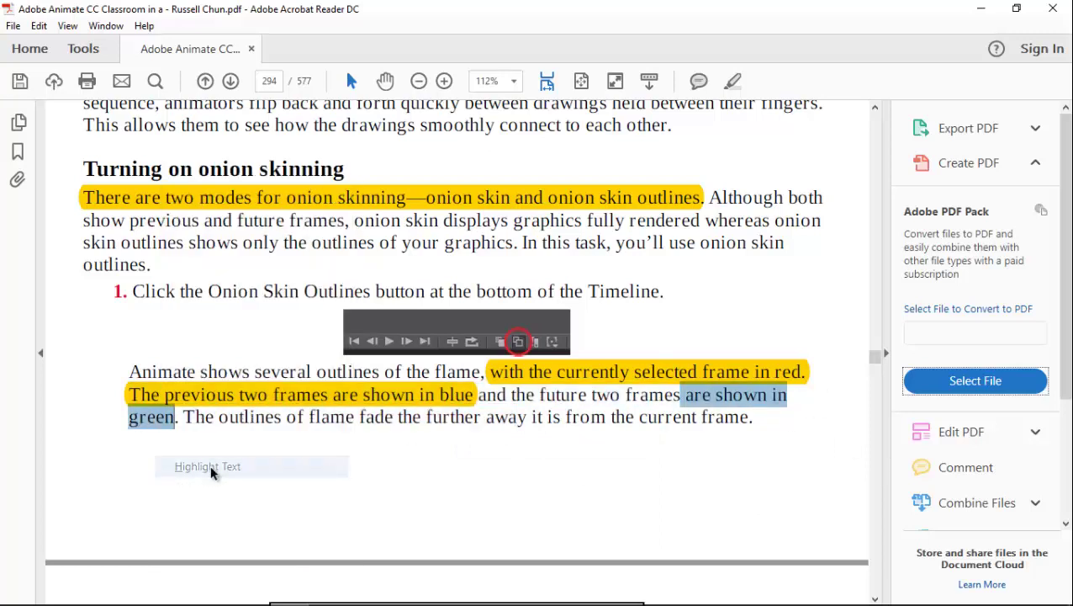
Examine the page 295 diagram of past, current and future frame outlines, and return to the highlighted text
scroll(347, 376, "down", 2)
left_click_drag(328, 354, 532, 434)
left_click(503, 422)
scroll(503, 421, "down", 4)
scroll(503, 413, "down", 10)
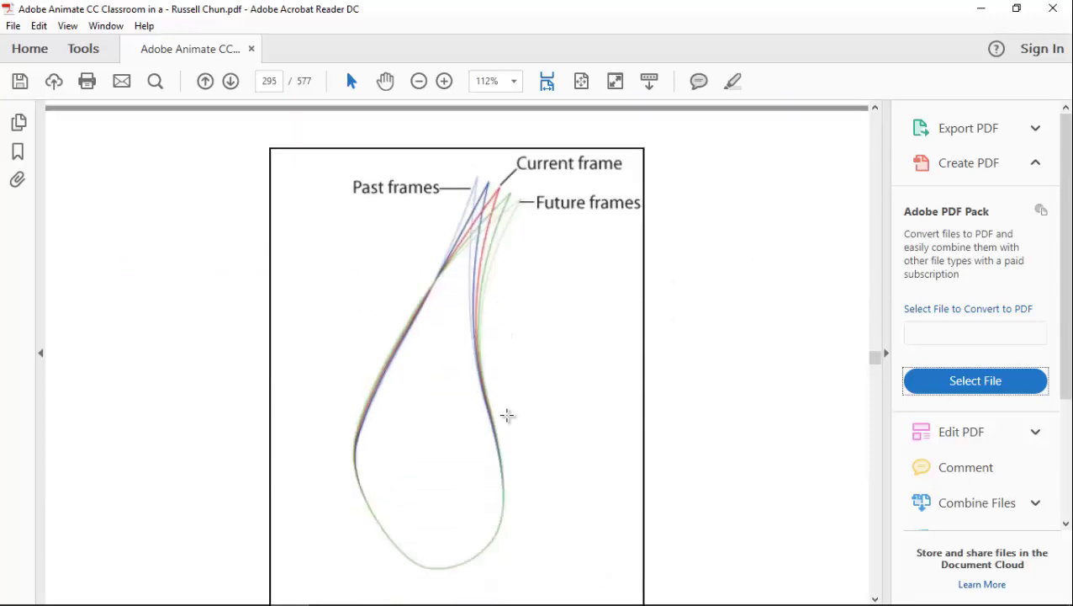
right_click(503, 412)
left_click(397, 196)
scroll(418, 211, "up", 15)
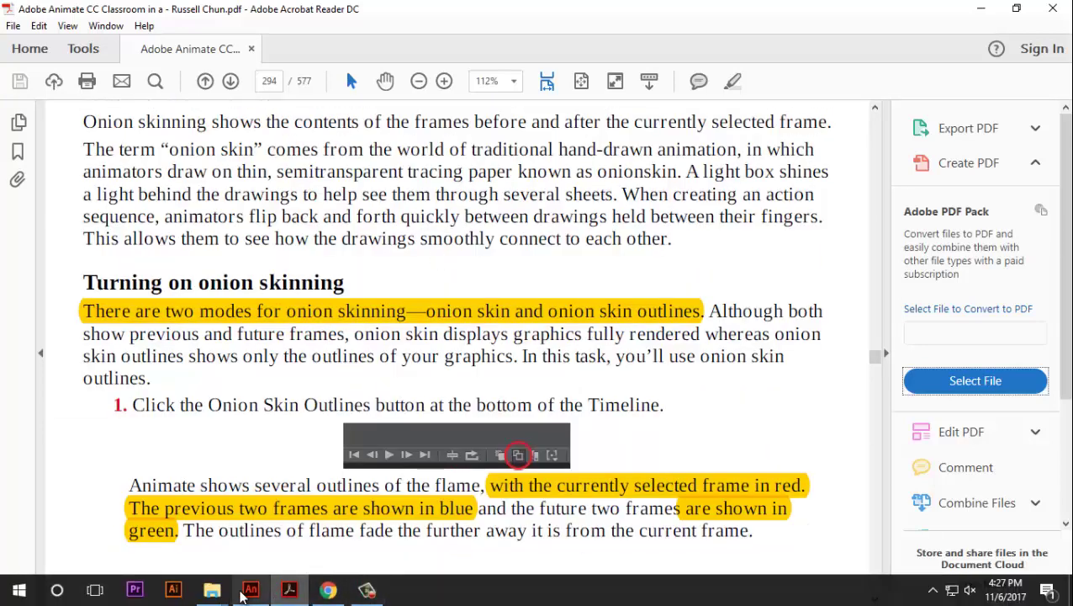
Switch to Adobe Animate, bring up the Untitled-1 document and dock the Tools panel along the workspace's left edge
left_click(250, 589)
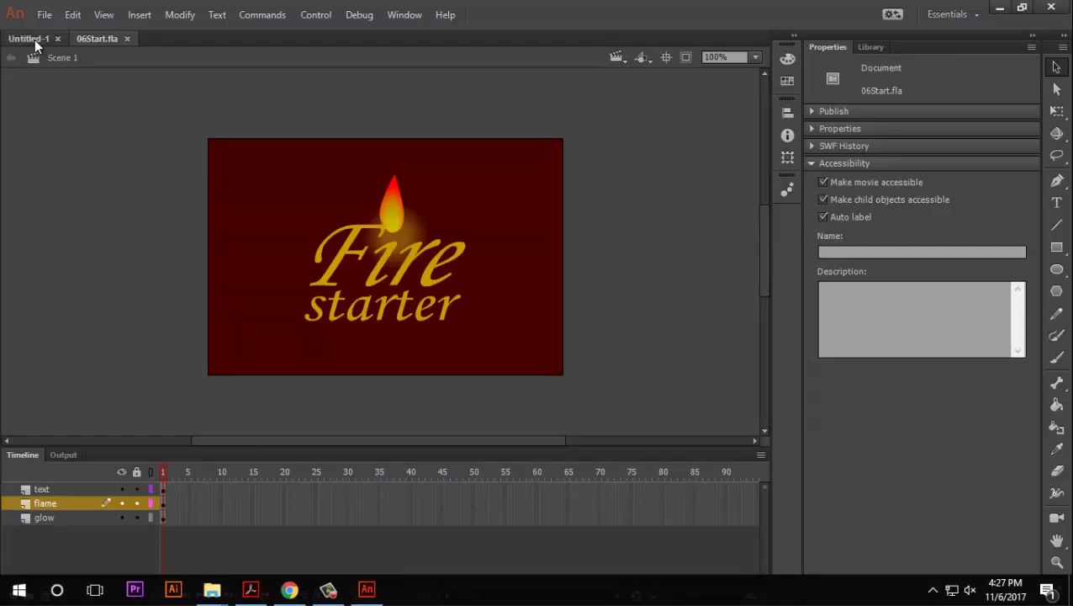
left_click(34, 39)
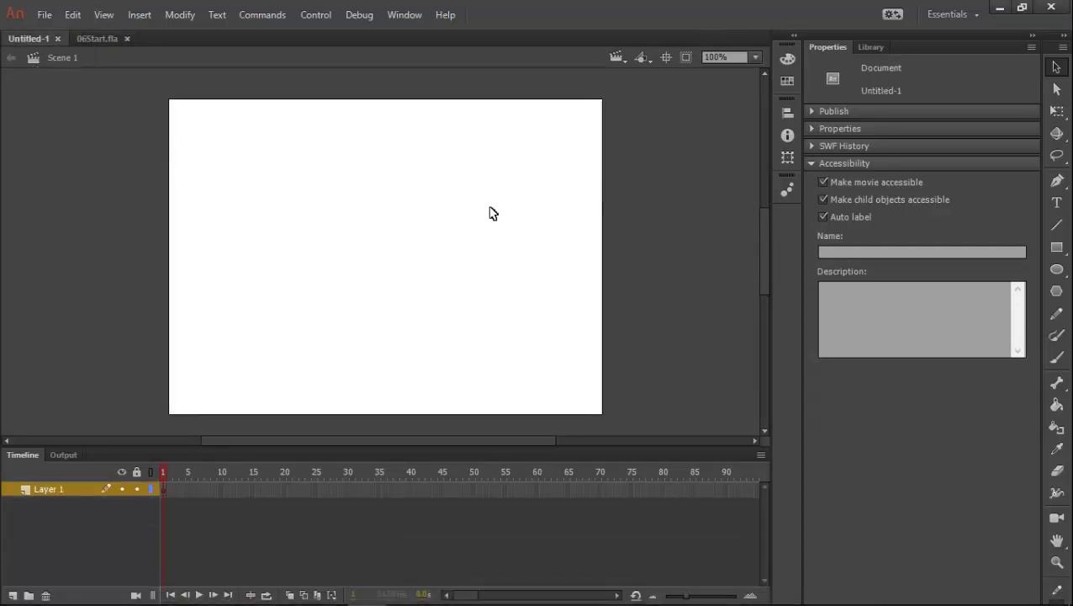
left_click_drag(1063, 46, 3, 71)
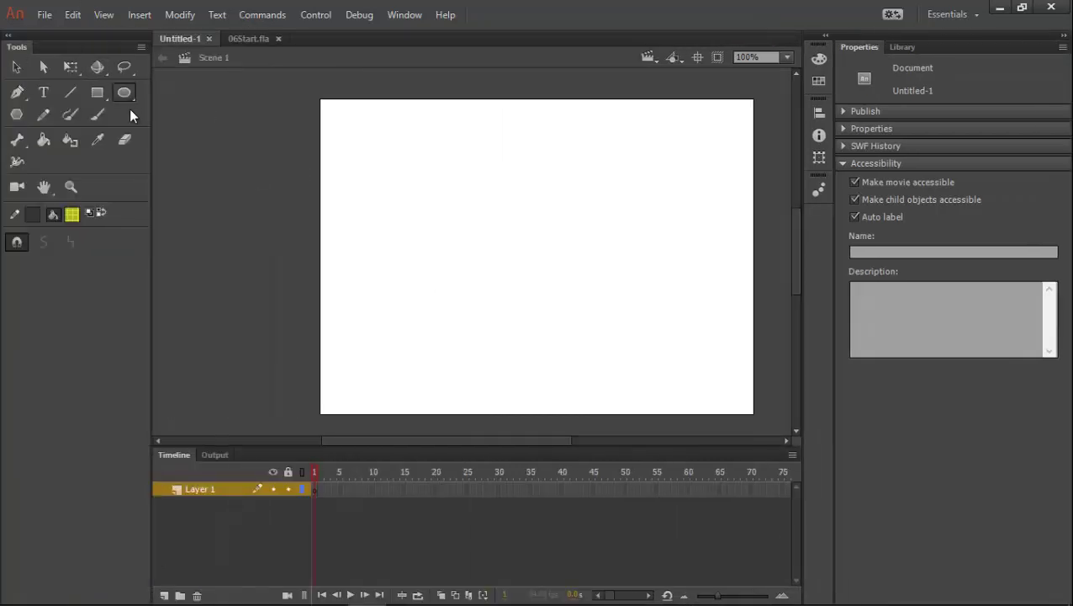
Draw a circle about 94 px wide with a solid green fill in the stage's upper-left area using the Oval tool
left_click(124, 93)
left_click(72, 215)
left_click(159, 258)
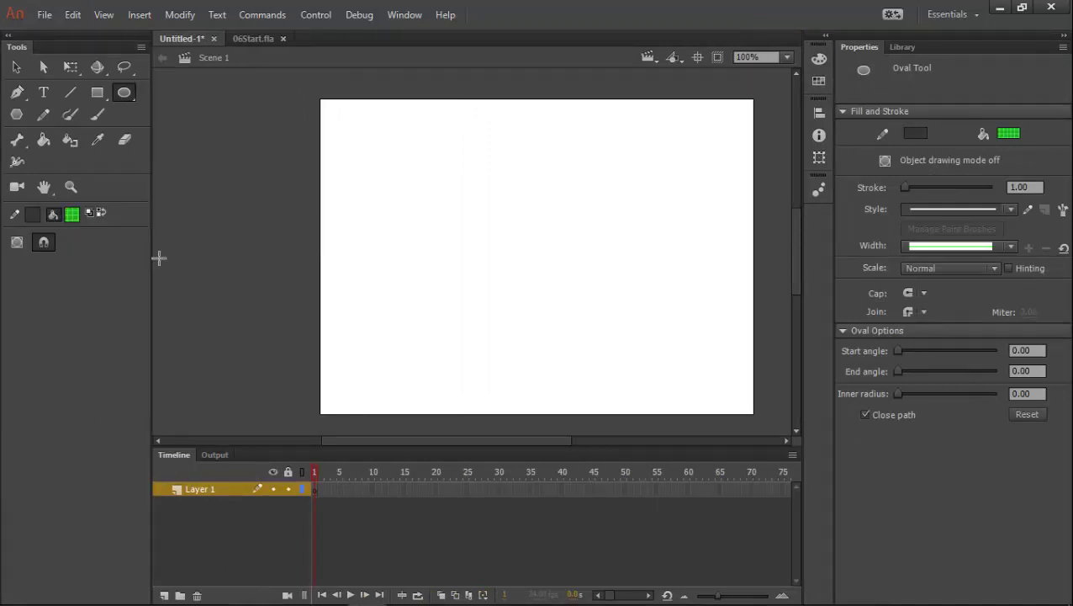
left_click(1008, 133)
left_click(972, 149)
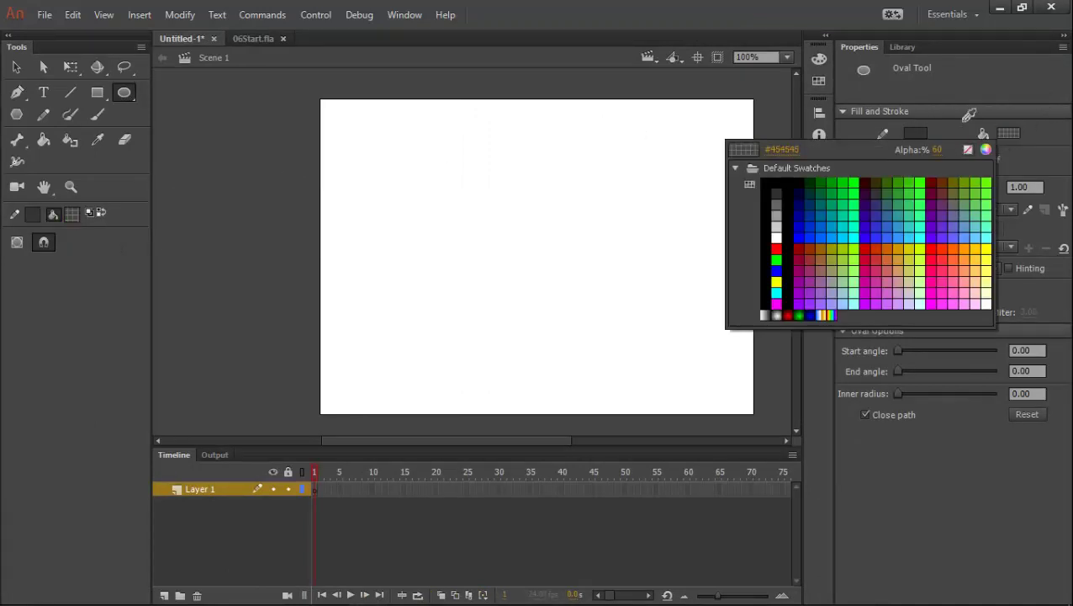
left_click(66, 217)
left_click(216, 268)
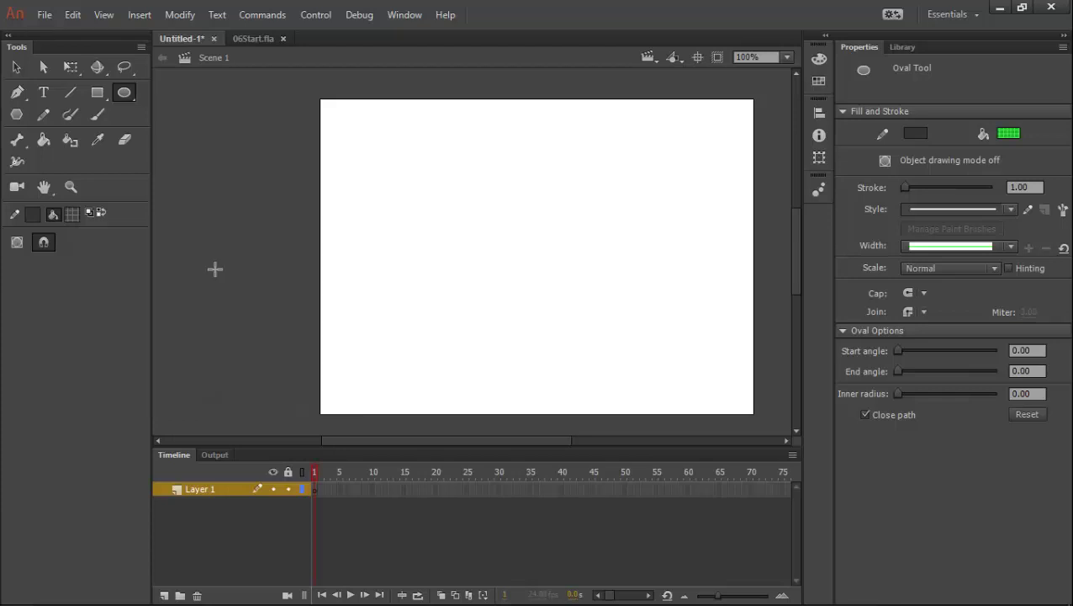
left_click(70, 217)
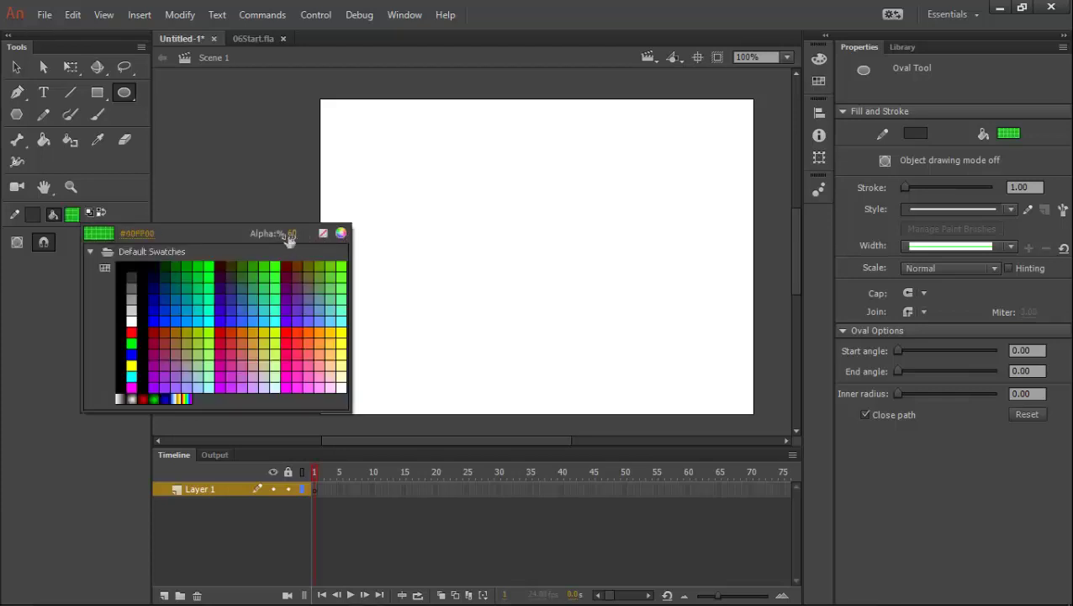
left_click(131, 344)
left_click_drag(359, 166, 432, 240)
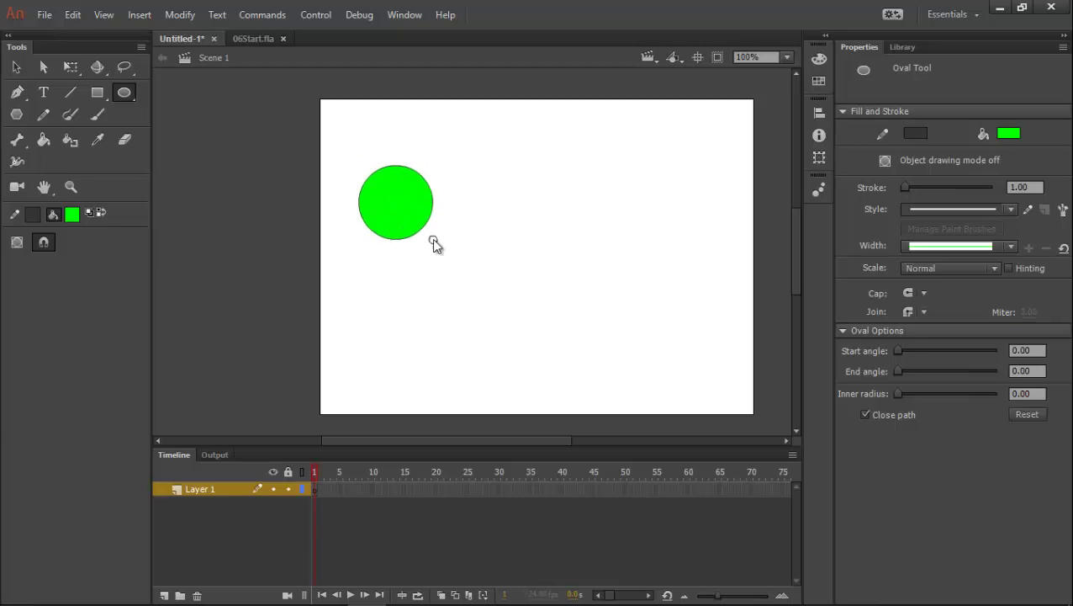
Insert a keyframe at frame 40 of Layer 1 and move it to frame 37
left_click(561, 490)
key("F6")
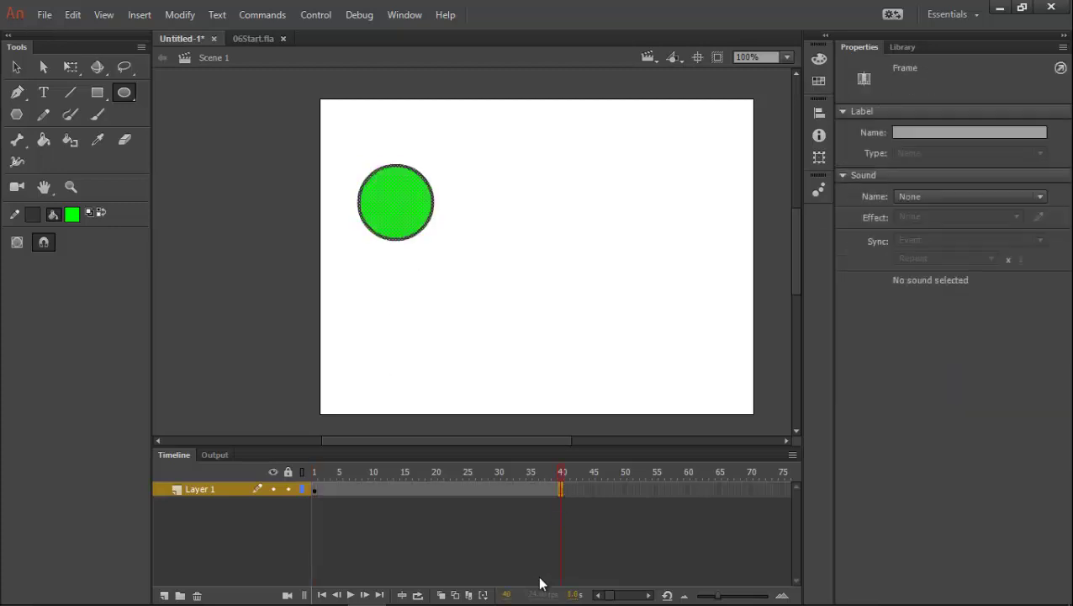
key("v")
double_click(429, 202)
left_click_drag(347, 151, 522, 301)
left_click_drag(561, 492, 544, 500)
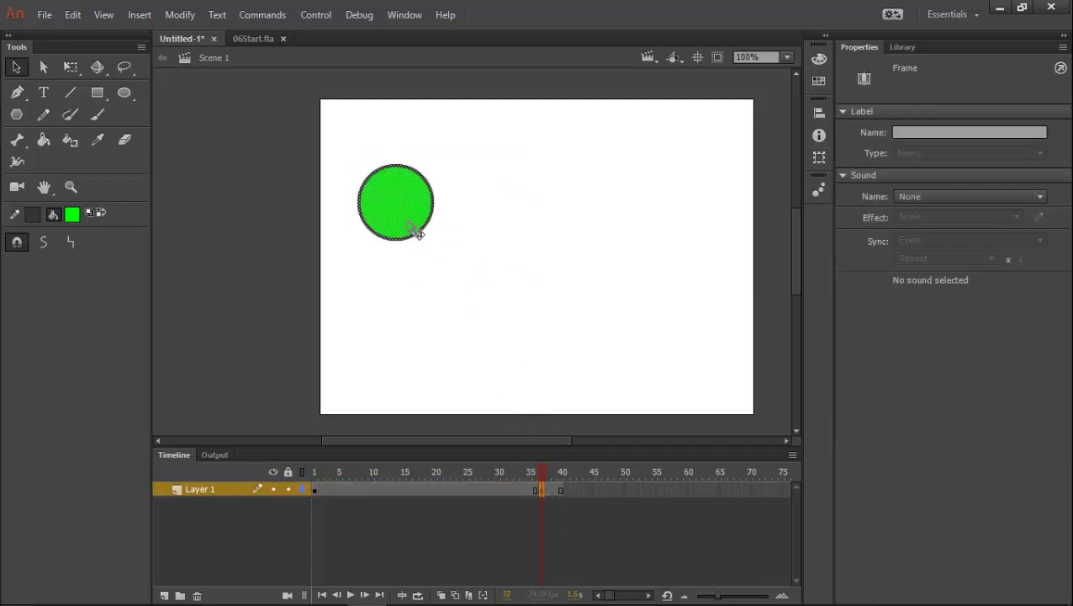
Move the circle on frame 37 to the stage's lower-right corner and create a shape tween between the two keyframes
left_click_drag(419, 233, 726, 415)
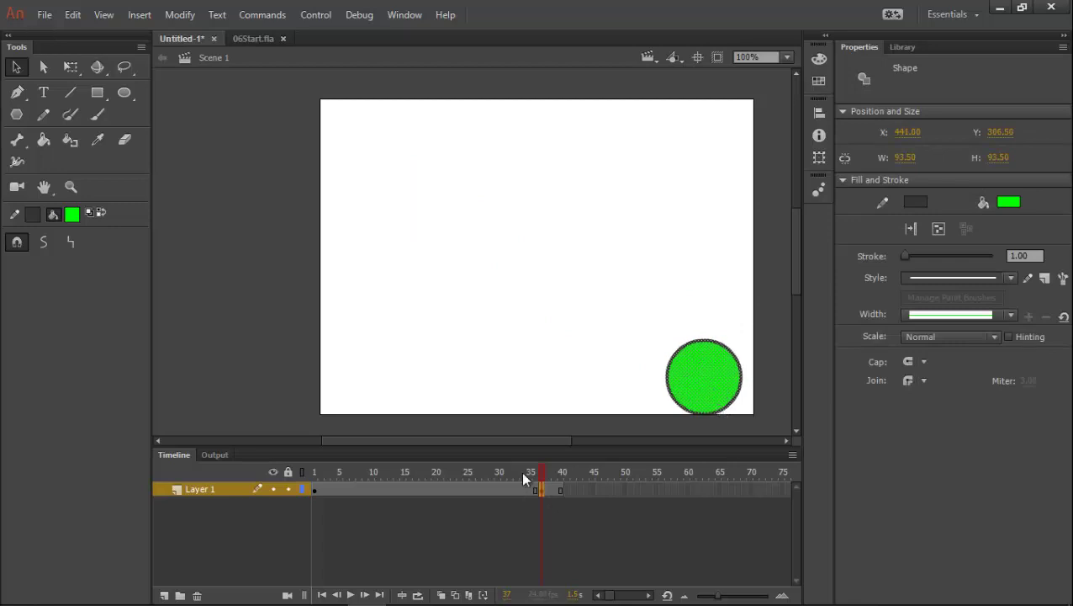
left_click(314, 471)
left_click(394, 489)
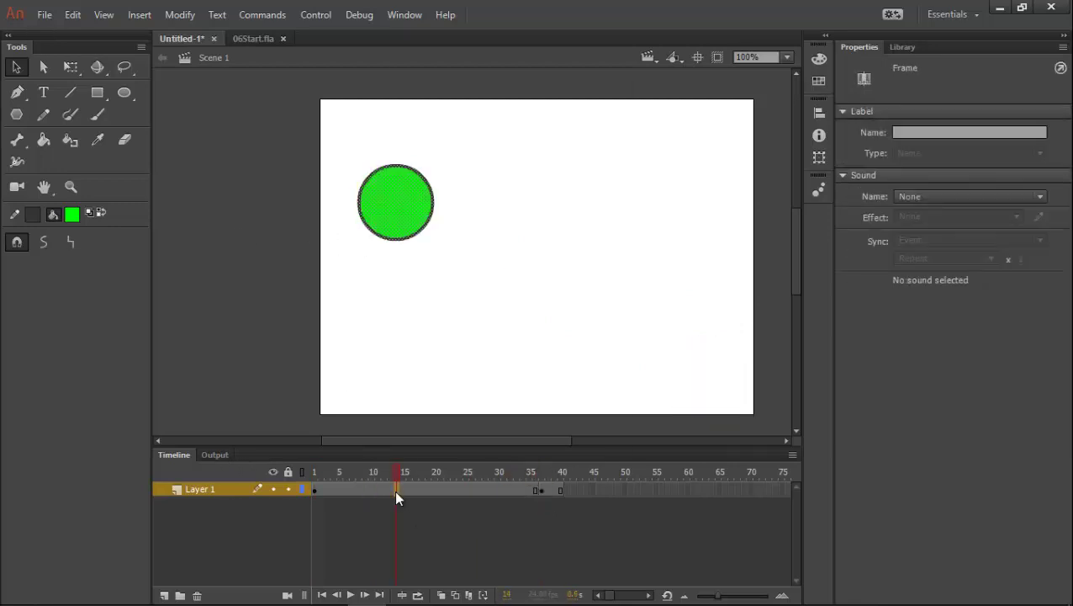
right_click(394, 489)
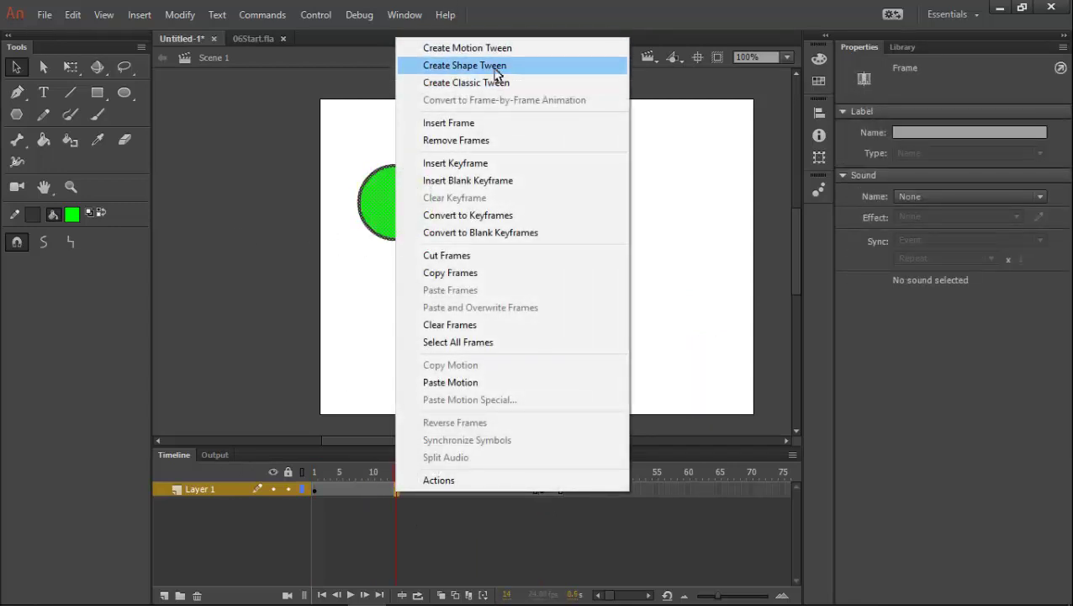
left_click(496, 65)
Scrub through the shape tween to preview the circle's movement, ending on frame 20
left_click_drag(353, 473, 510, 498)
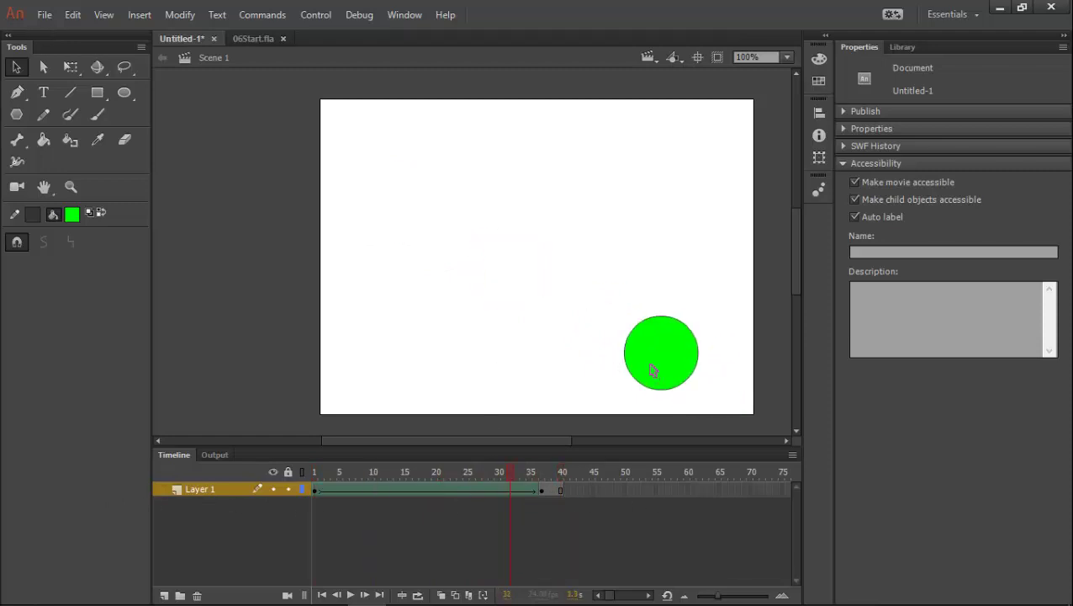
left_click(315, 491)
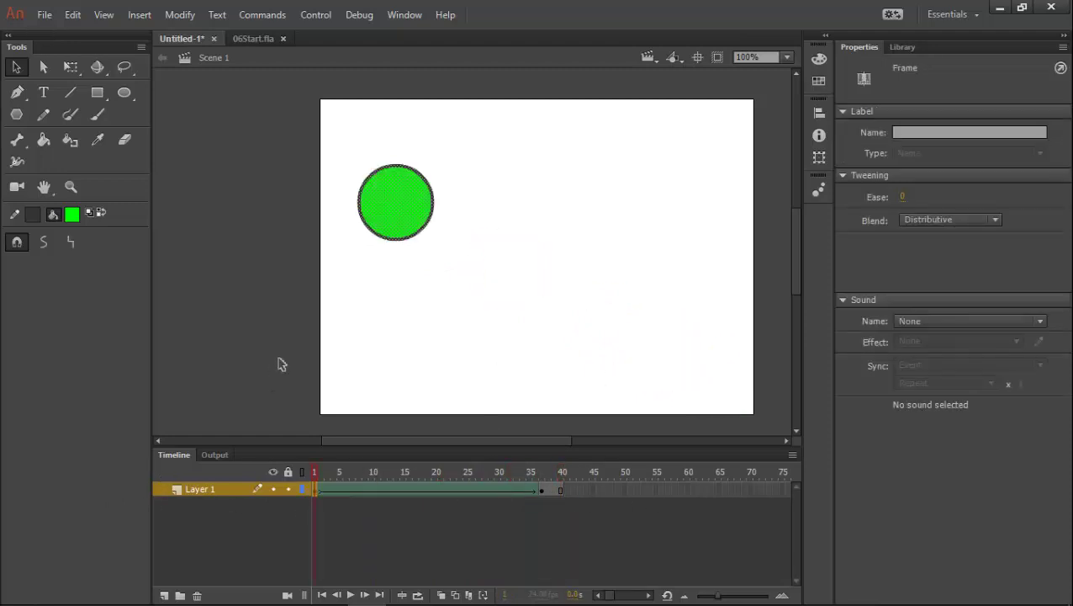
left_click_drag(320, 481, 436, 493)
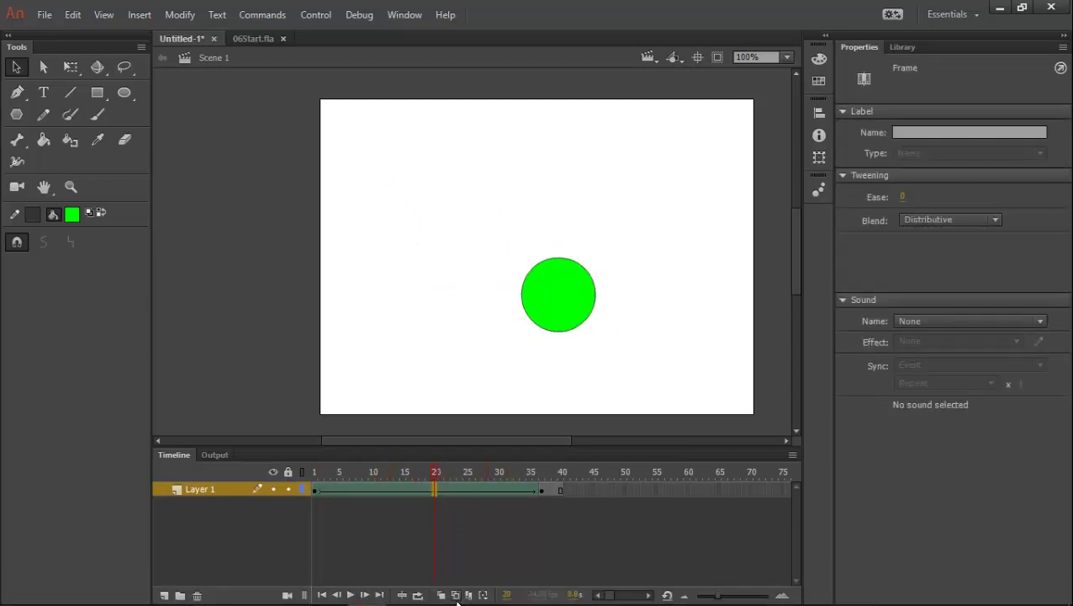
Turn on onion skin outlines at frame 20 and extend their range from frame 1 to frame 40
left_click(455, 594)
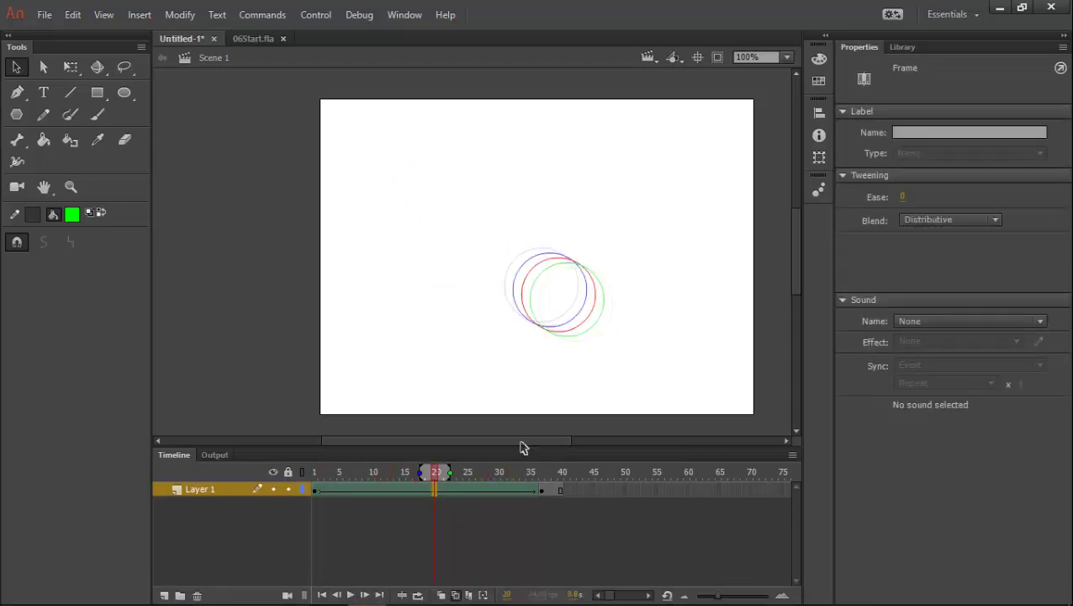
left_click_drag(421, 471, 313, 471)
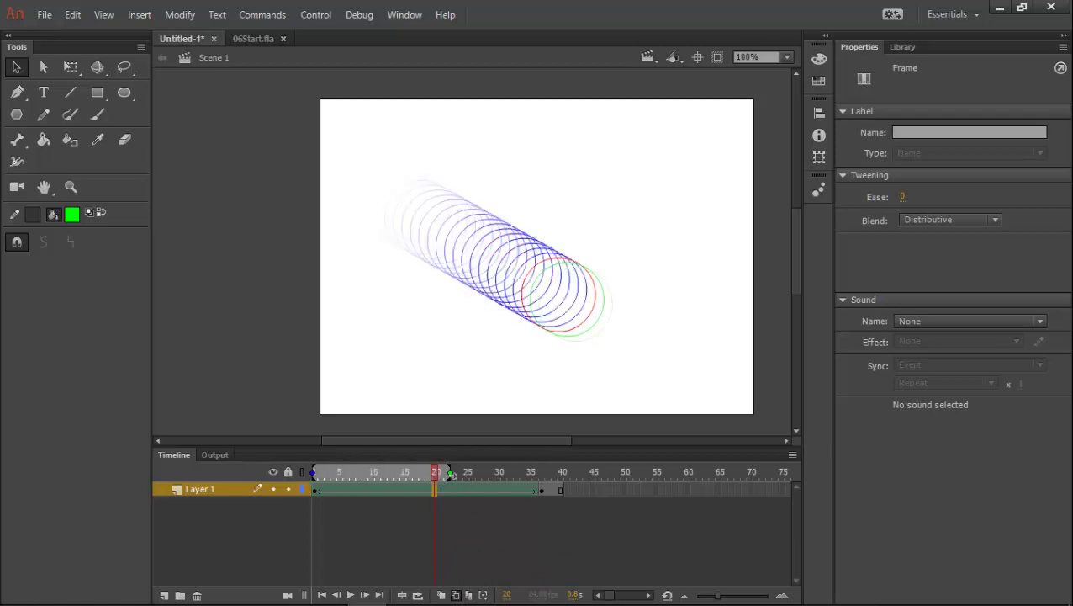
left_click_drag(485, 476, 562, 473)
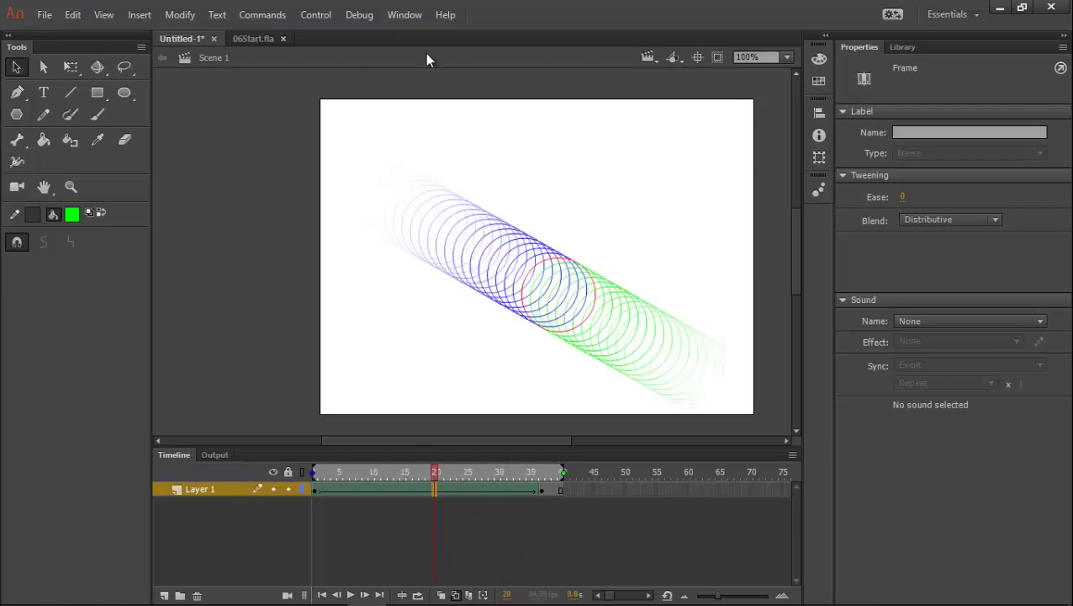
Move the playhead to frame 16, shorten the onion skin range to frame 24 and turn the outlines off
left_click_drag(434, 471, 412, 469)
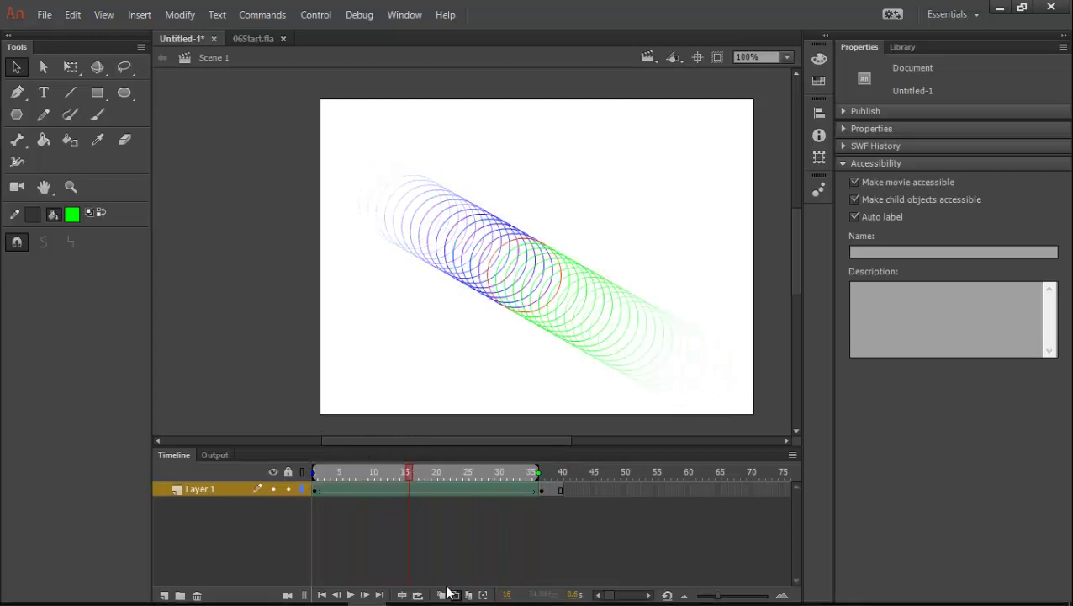
left_click_drag(537, 470, 463, 471)
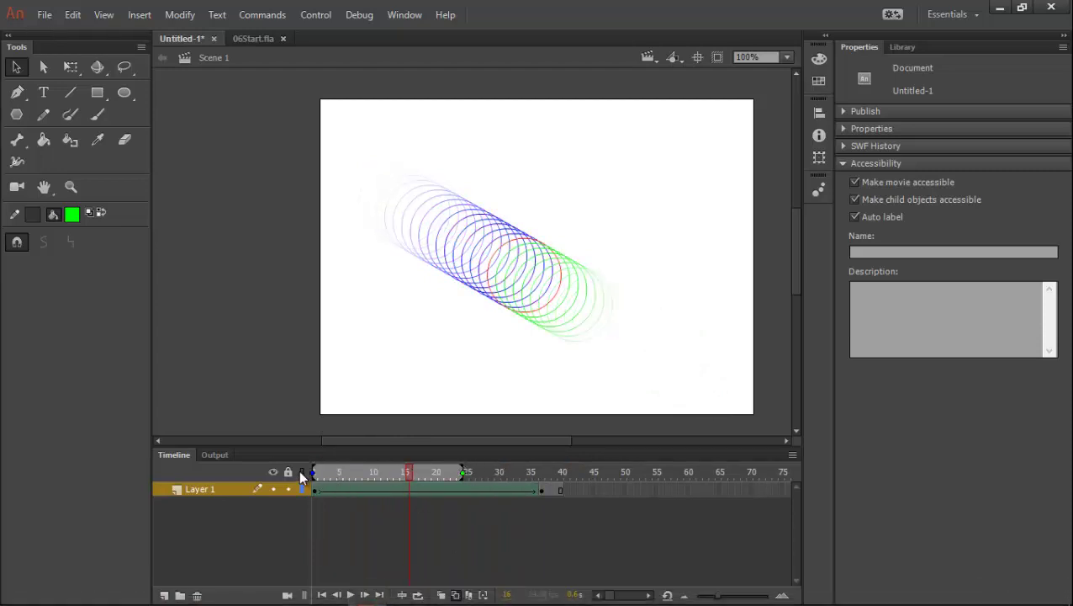
left_click(455, 595)
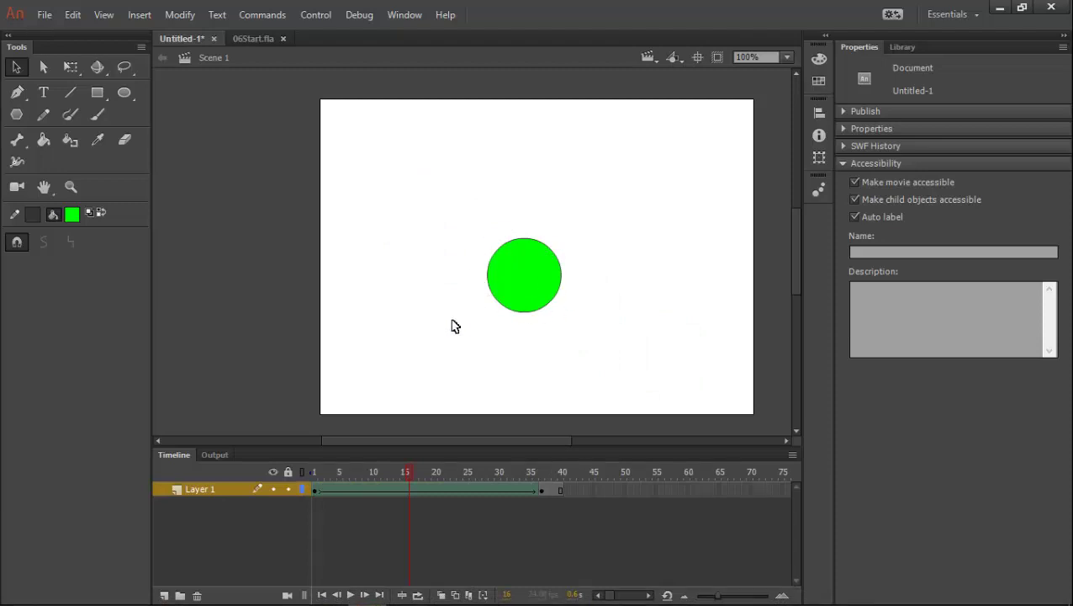
Scrub the playhead back to frame 20 and select that frame on Layer 1
left_click_drag(395, 486, 446, 481)
left_click(438, 491)
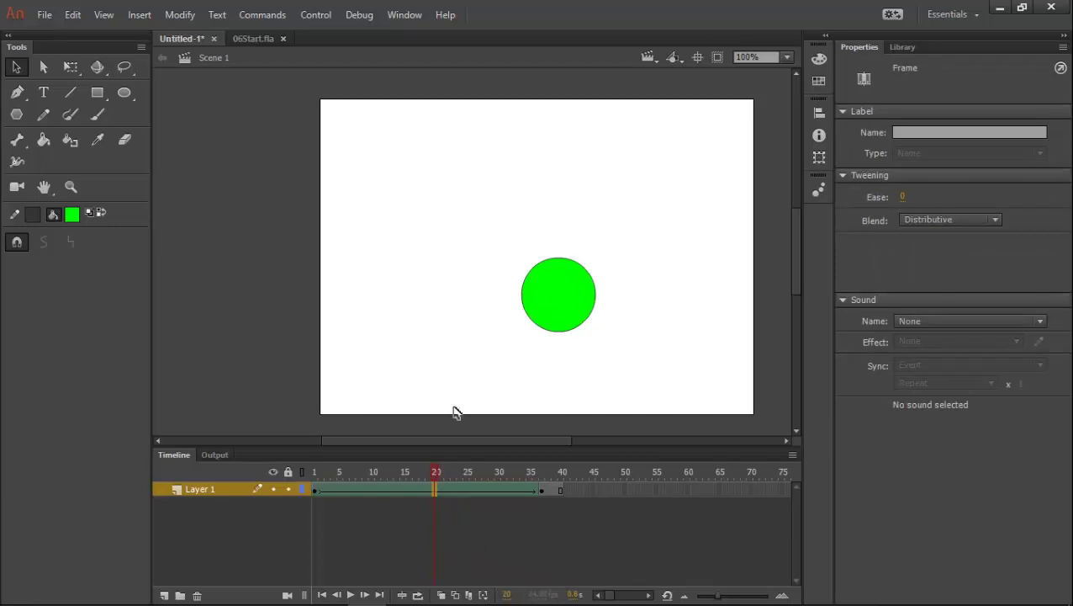
left_click(328, 593)
left_click(328, 592)
mouse_move(433, 473)
left_mouse_down()
mouse_move(462, 471)
mouse_move(436, 476)
left_mouse_up()
left_click(435, 490)
Turn on onion skin outlines and set their range to run from about frame 8 to frame 25
left_click(455, 595)
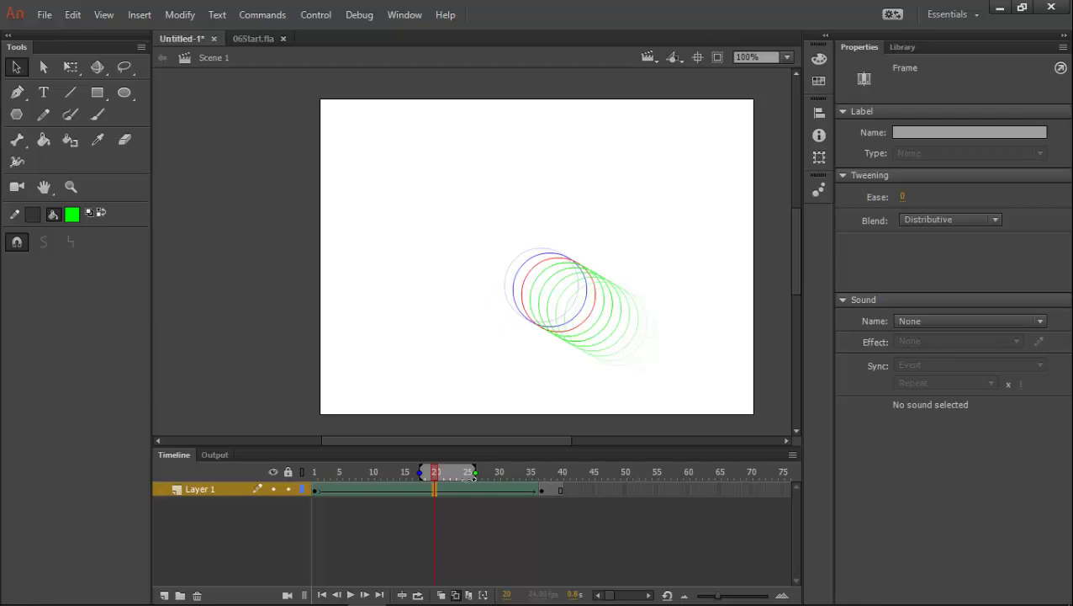
left_click_drag(473, 477, 467, 476)
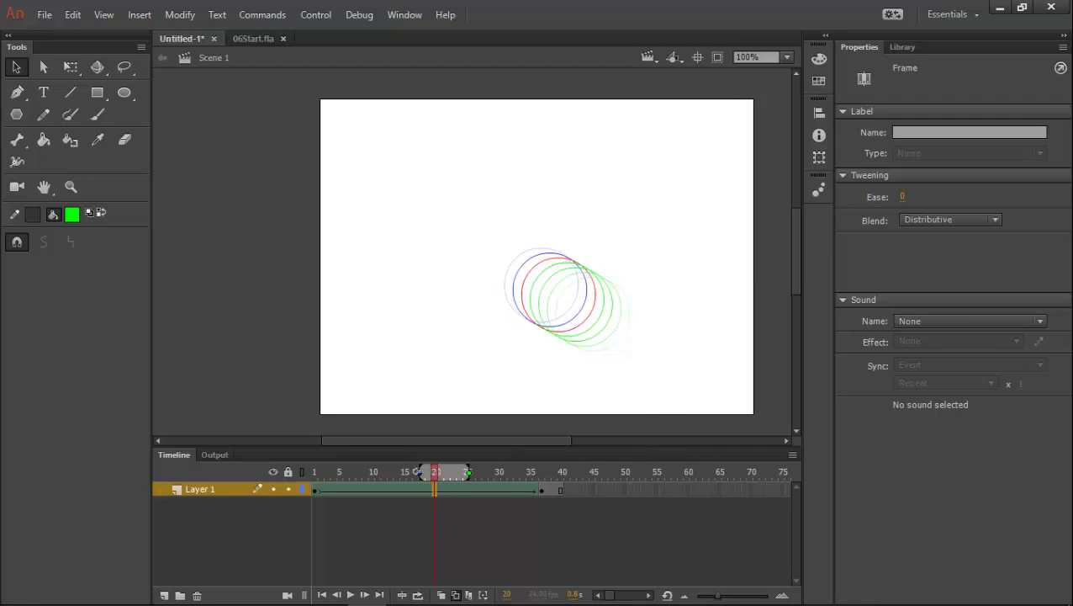
left_click_drag(418, 472, 358, 472)
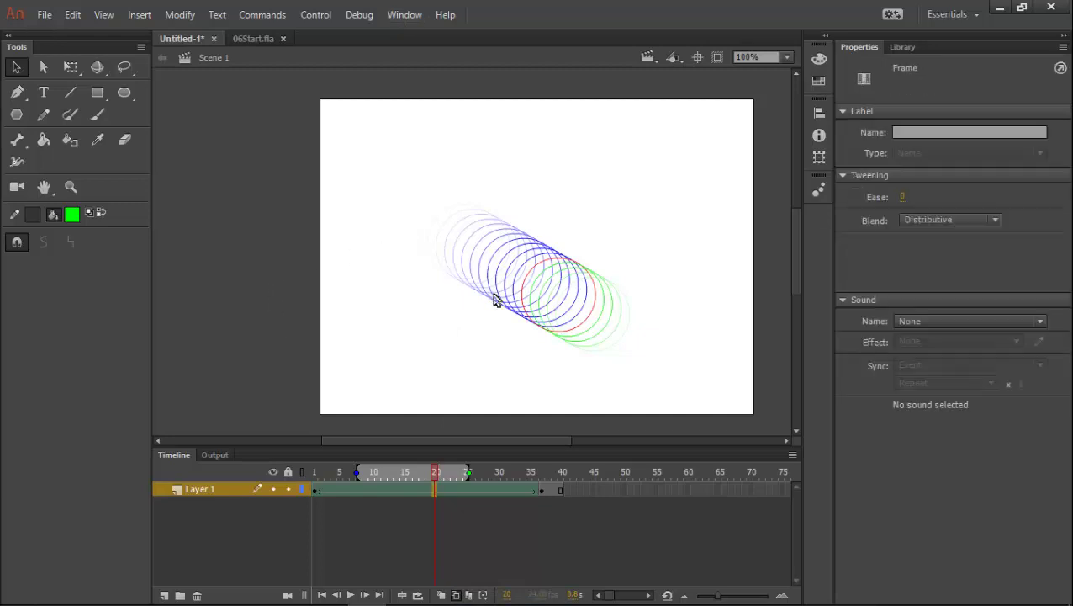
Undo the shape tween and the green circle back to an empty frame 1 on Layer 1
key("Return")
key("ctrl+z")
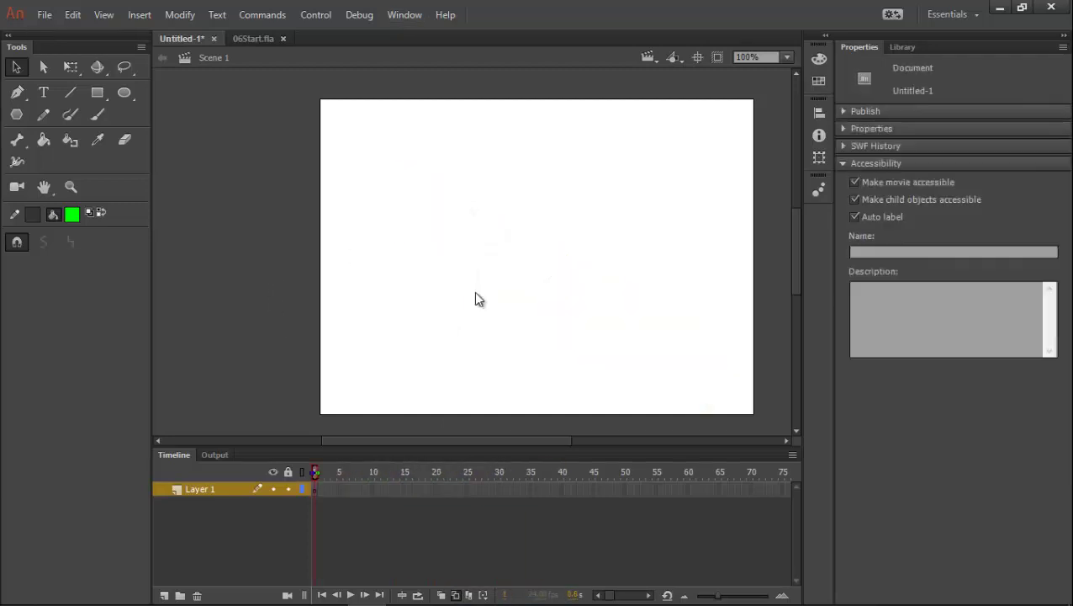
left_click(316, 495)
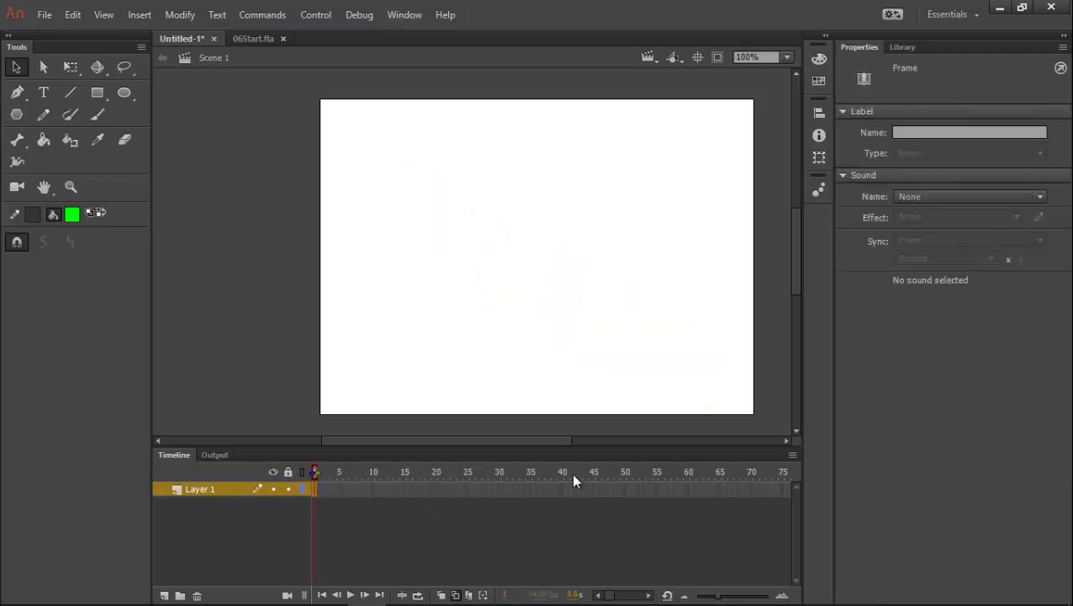
left_click(563, 490)
left_click(555, 504)
Draw a green circle about 108.5 px in diameter near the stage's upper-left corner and select its fill and stroke
left_click(124, 92)
left_click_drag(371, 159, 458, 246)
left_click(16, 67)
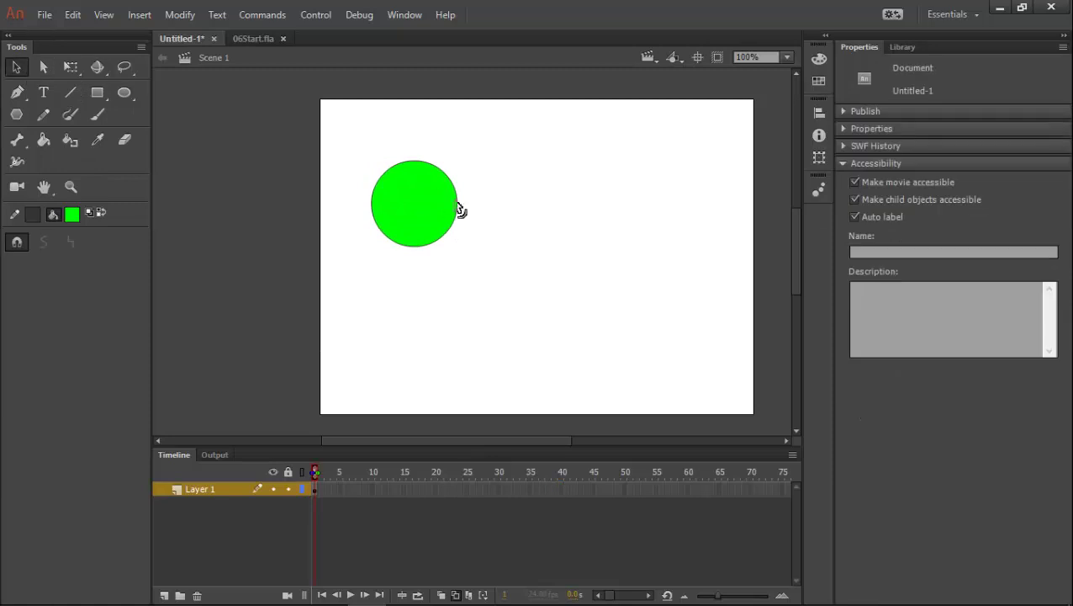
left_click(432, 209)
left_click_drag(352, 137, 539, 301)
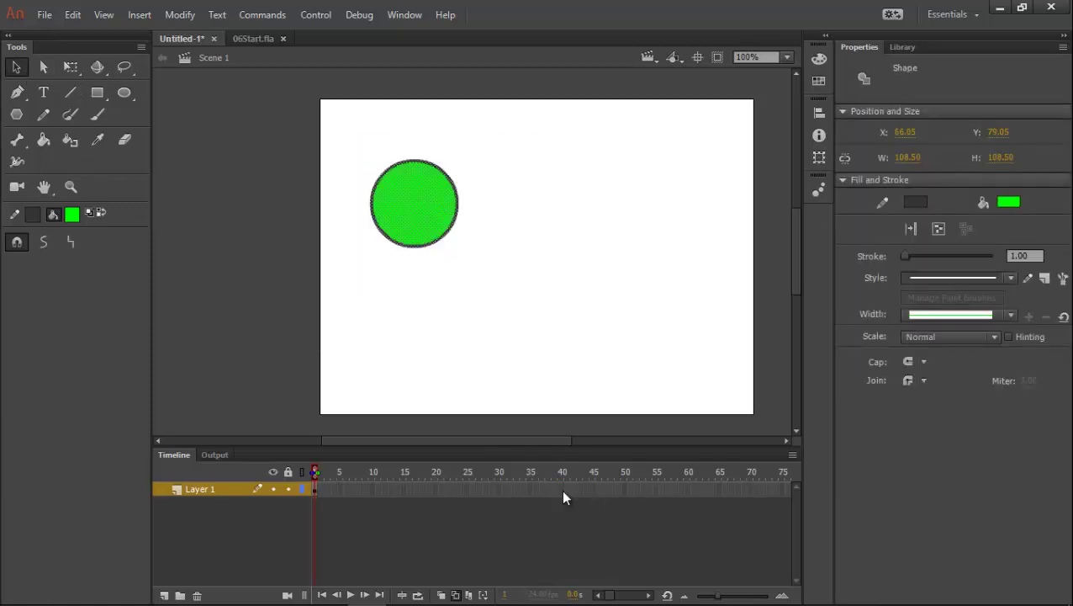
Extend Layer 1 to frame 40 and create a motion tween on it, converting the circle to a symbol
left_click(561, 494)
key("F5")
left_click(452, 490)
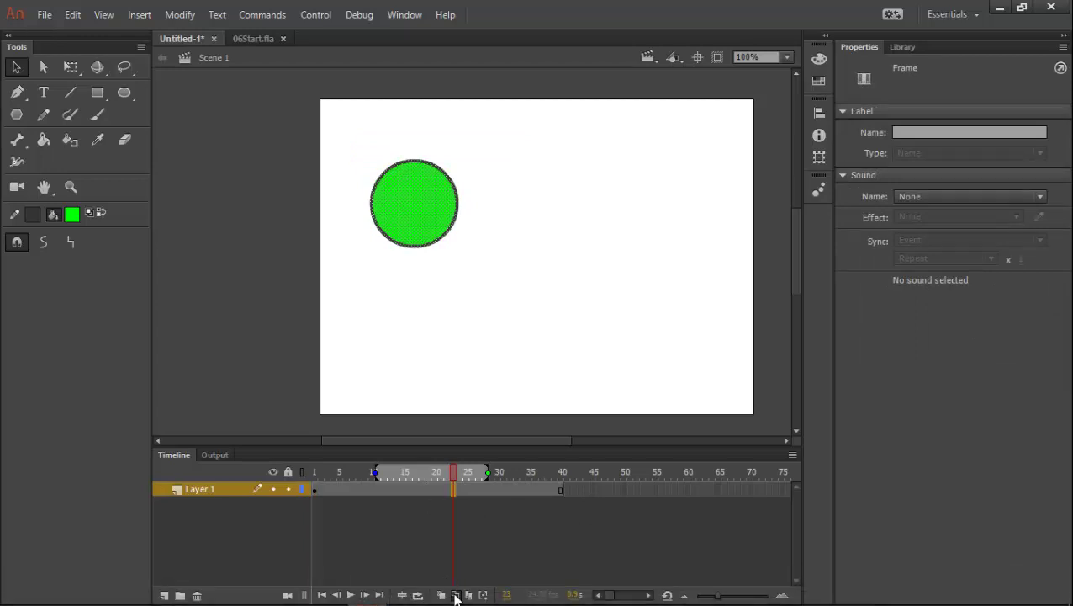
left_click(415, 494)
right_click(423, 490)
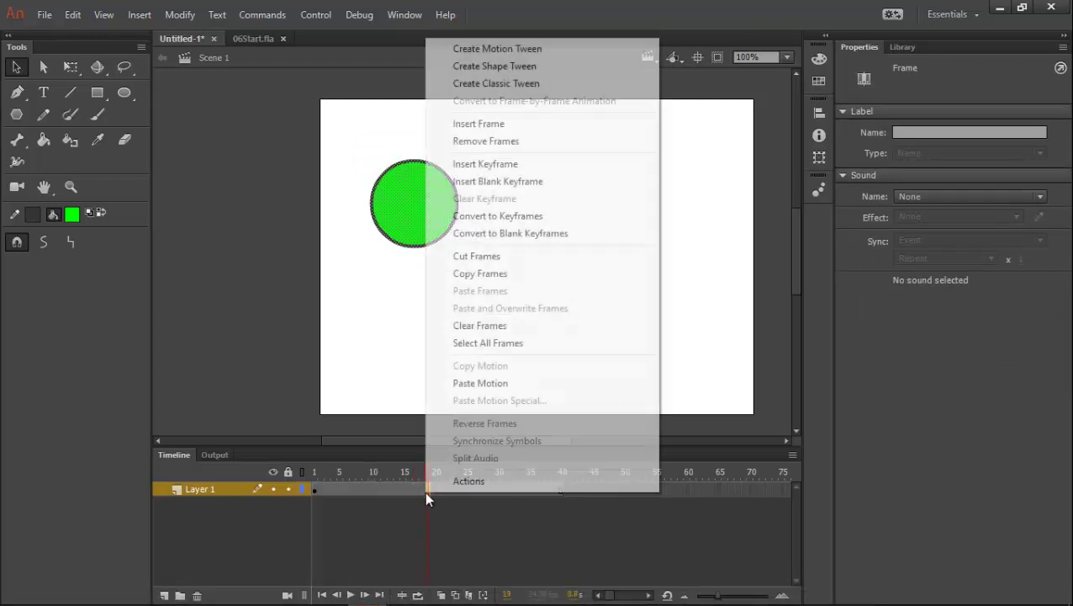
left_click(517, 49)
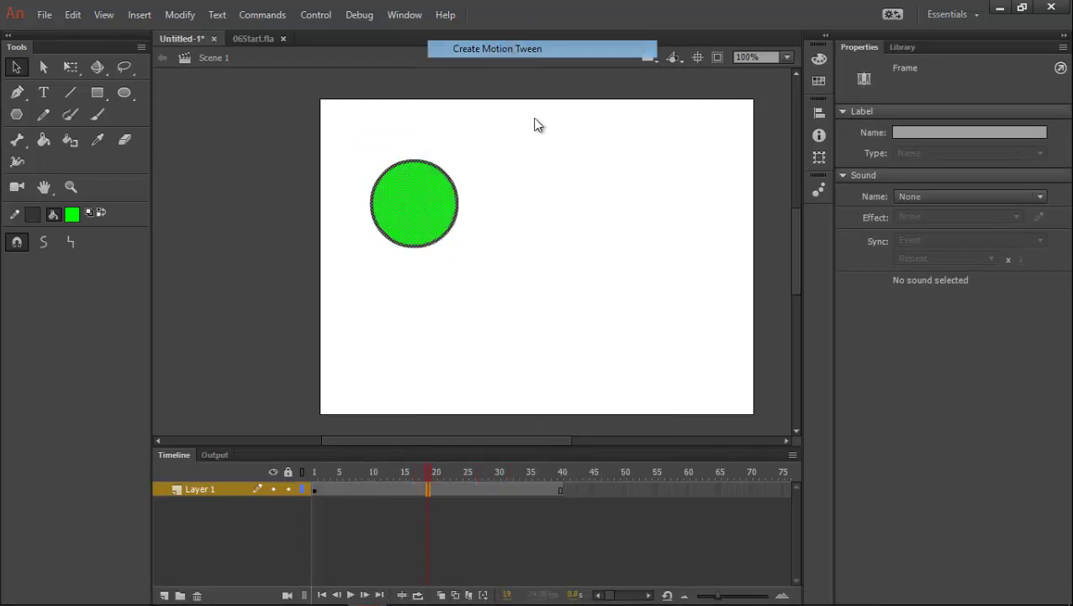
left_click(613, 341)
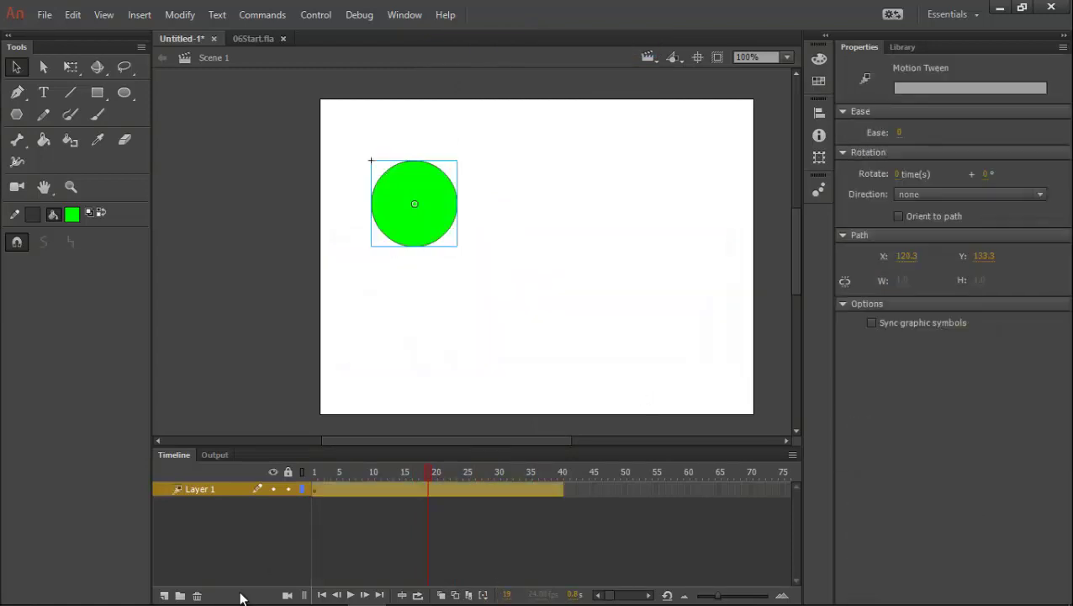
Move the circle at frame 37 to the stage's lower-right corner, at about X 418, Y 299
left_click(413, 522)
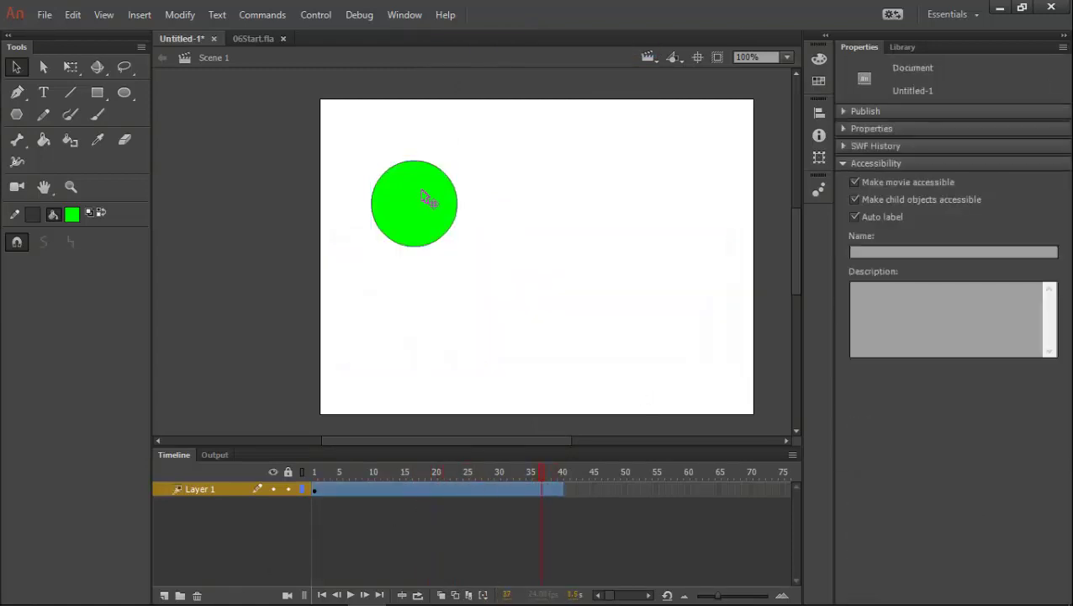
left_click_drag(424, 202, 706, 383)
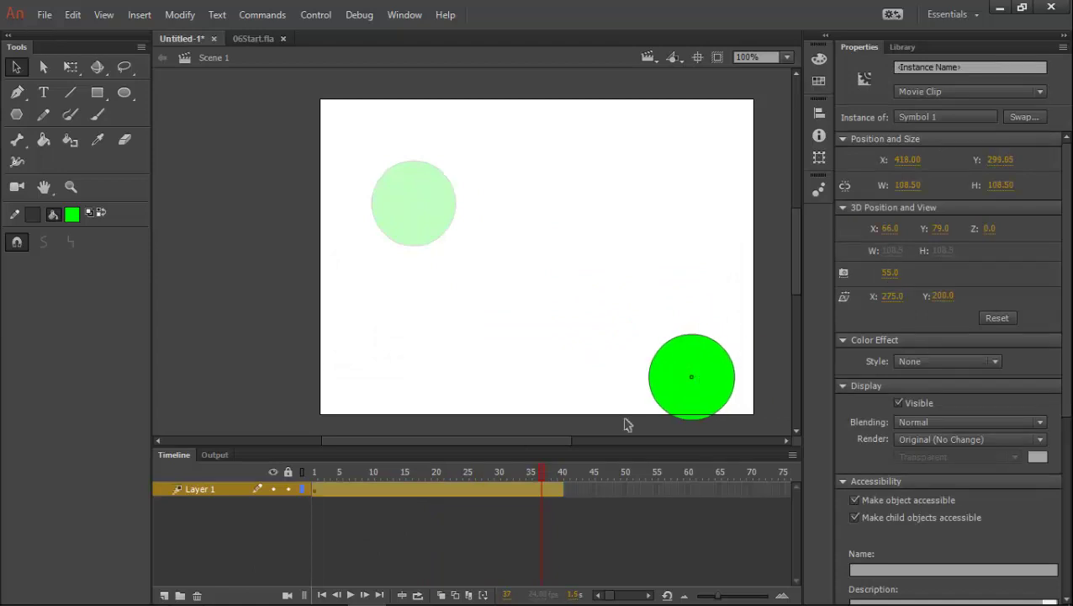
Turn on onion skin outlines at frame 20 and extend the end of their range to about frame 34
left_click_drag(539, 474, 407, 473)
left_click(424, 499)
left_click(437, 494)
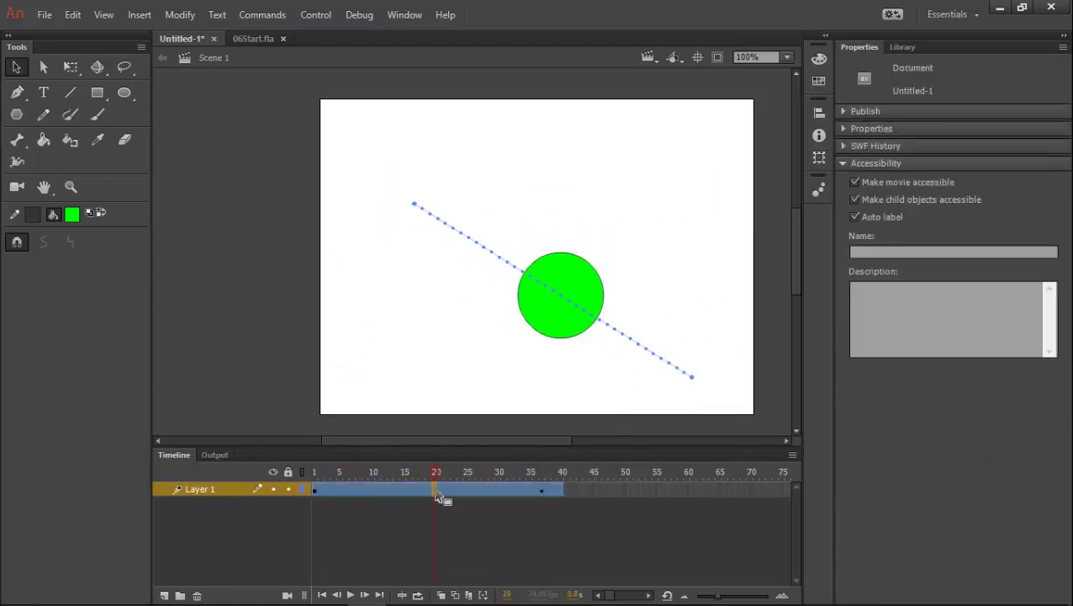
left_click(455, 595)
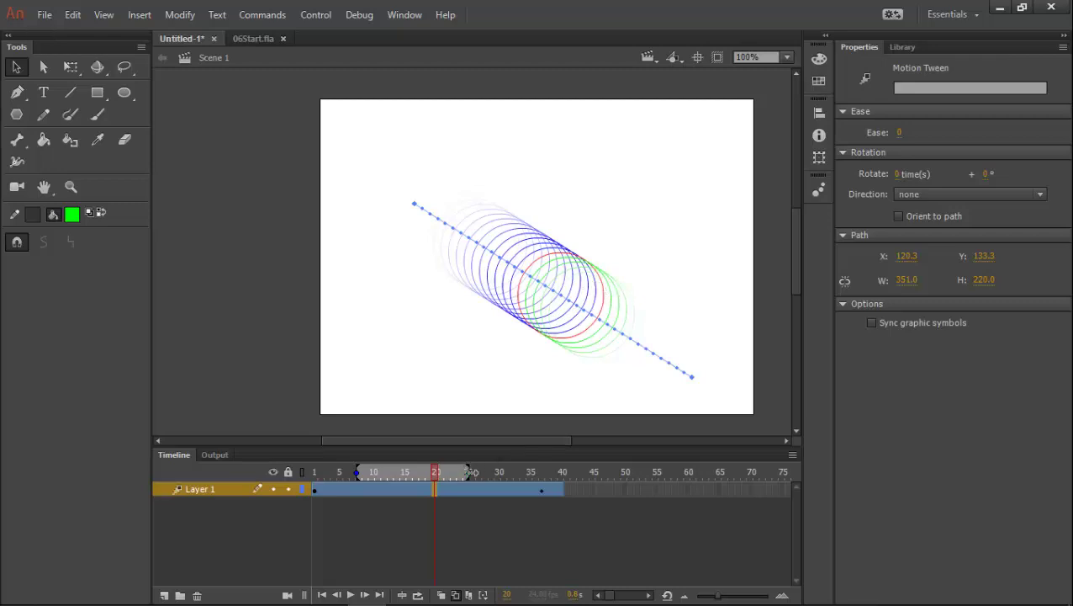
left_click_drag(470, 472, 528, 473)
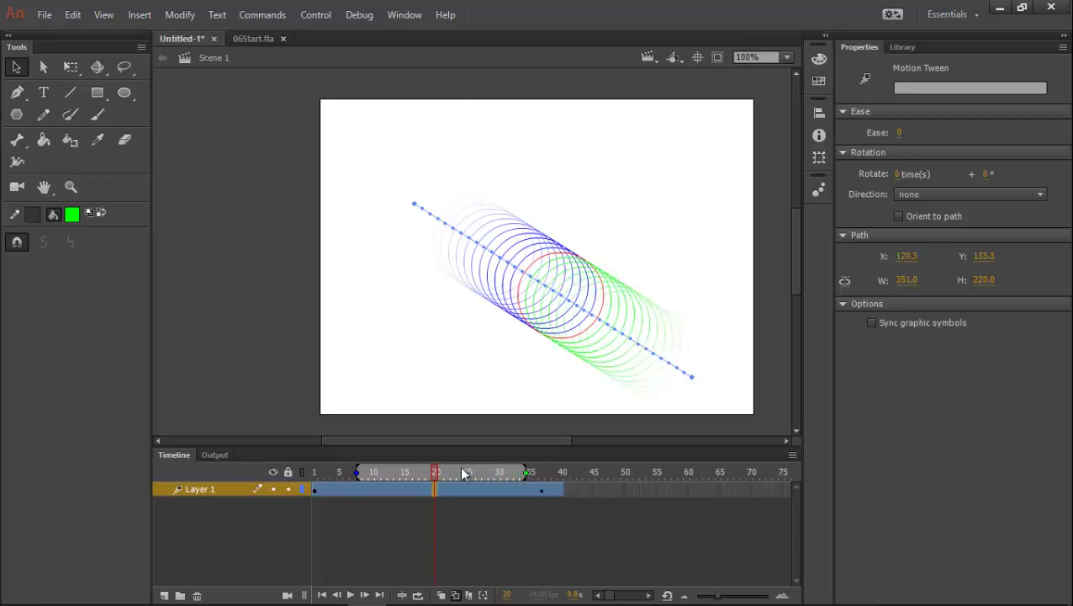
Scrub the playhead forward to frame 25, step back to frame 24 and deselect the tween
left_click_drag(422, 469, 456, 469)
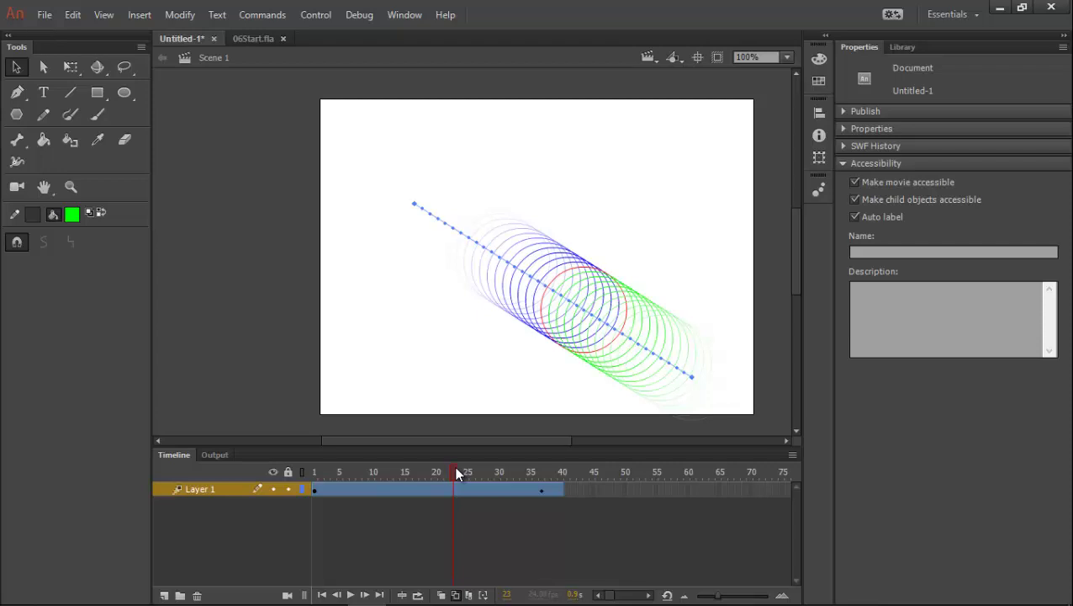
left_click_drag(462, 471, 468, 395)
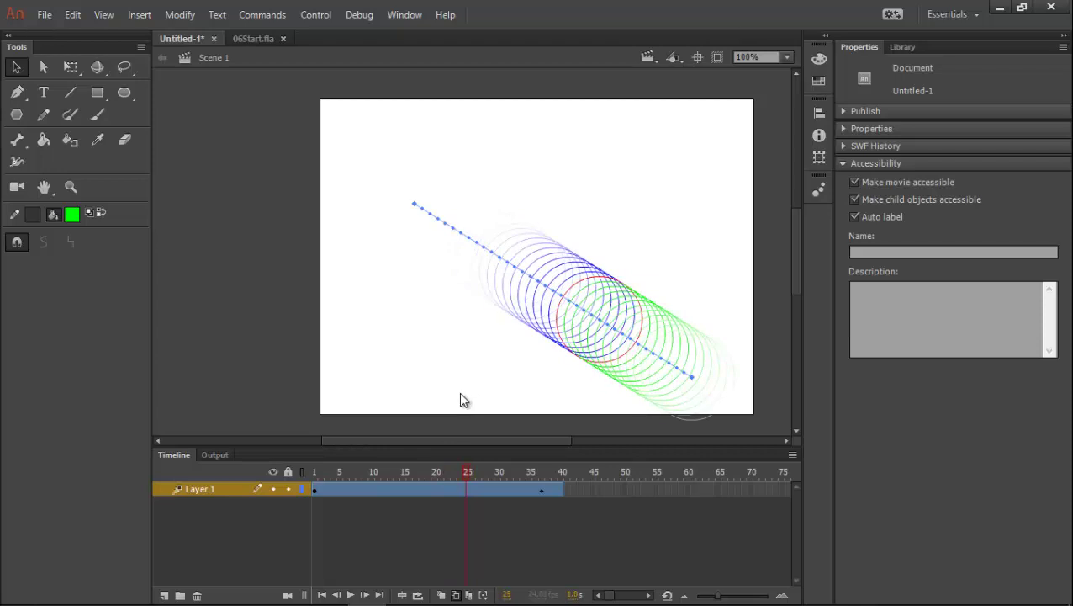
key("comma")
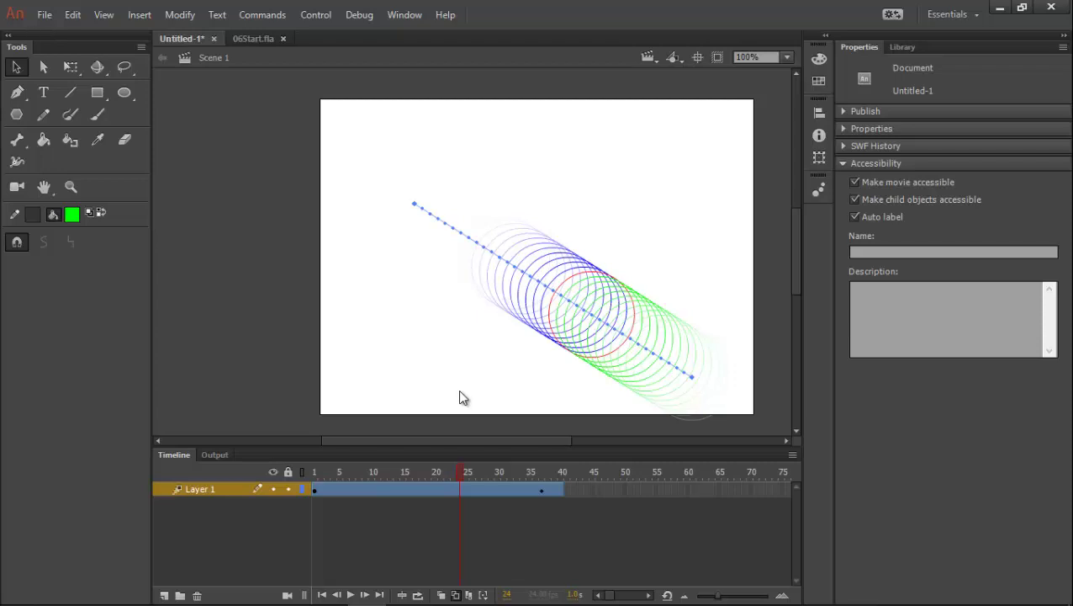
left_click(452, 354)
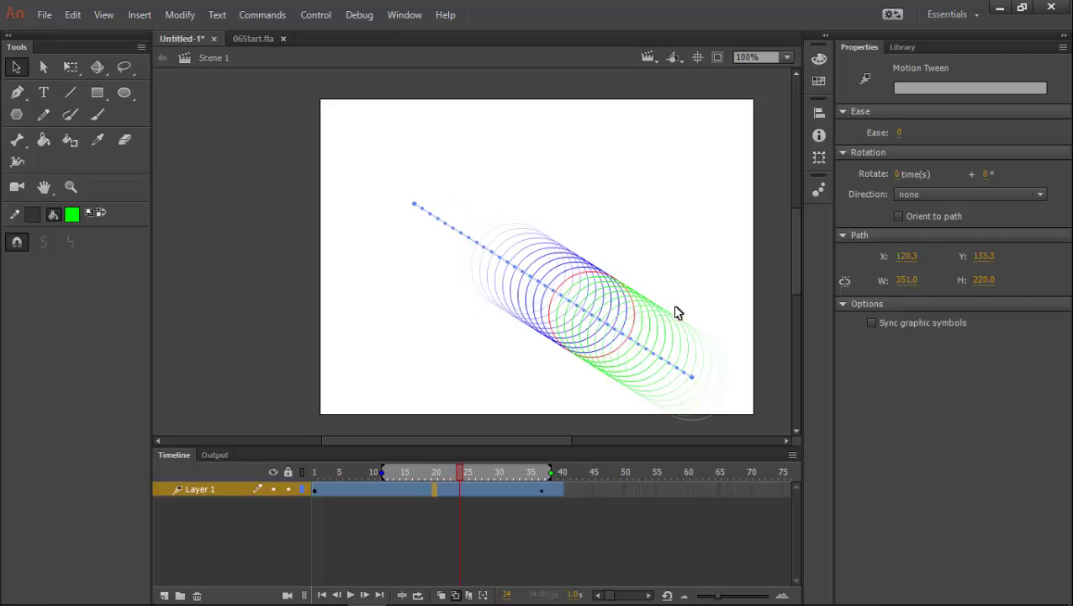
Bend the motion path into an arc toward the stage's upper right and start the onion skin range at about frame 5
left_click_drag(539, 246, 642, 163)
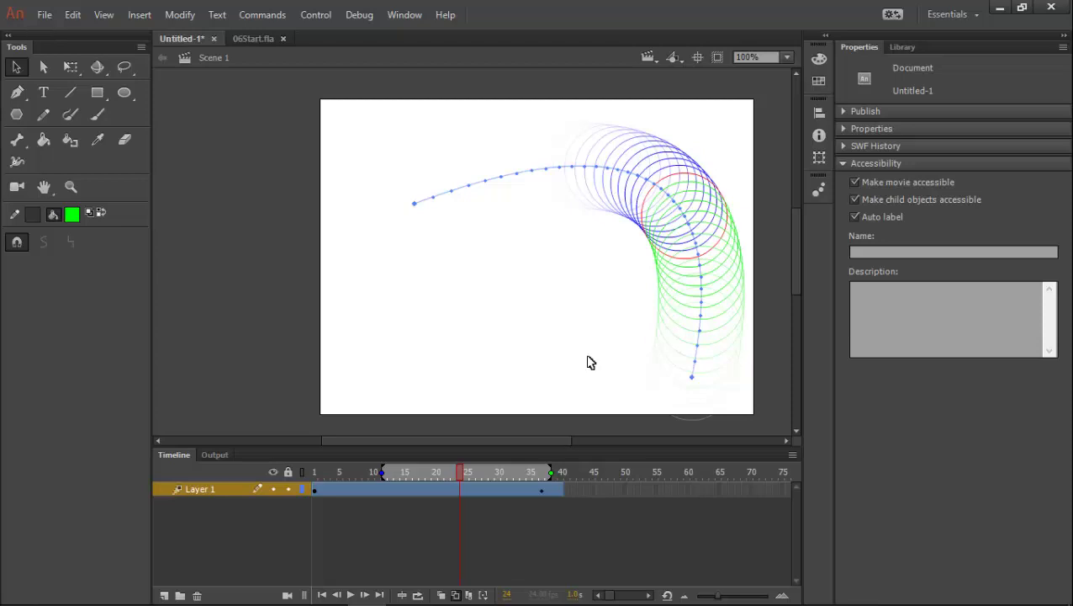
left_click_drag(382, 471, 338, 470)
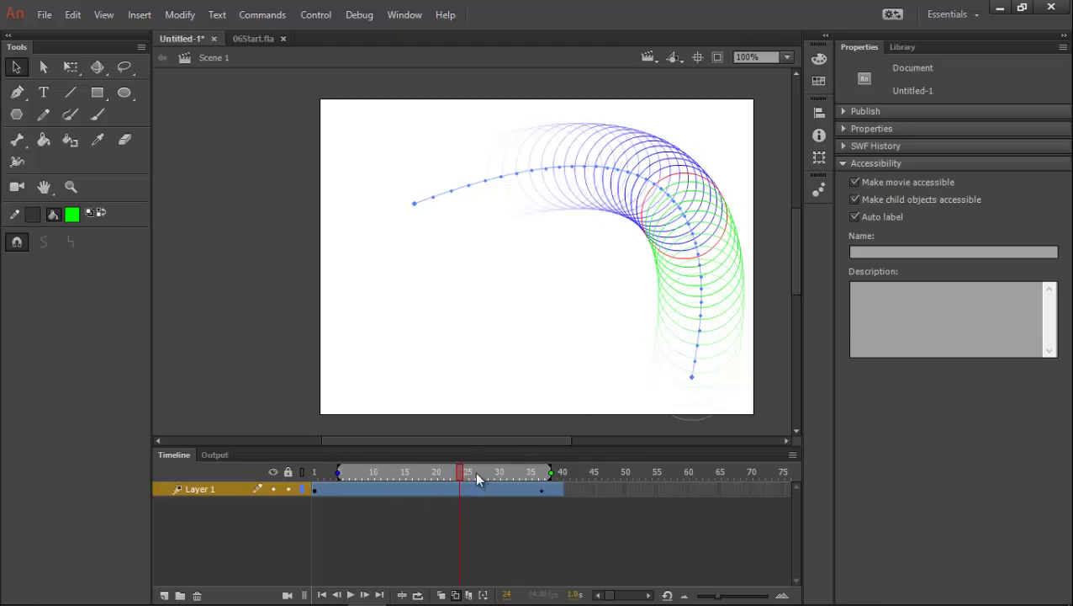
Move the playhead to frame 15 and narrow the onion skin outline range to about frames 14 to 16
left_click(404, 486)
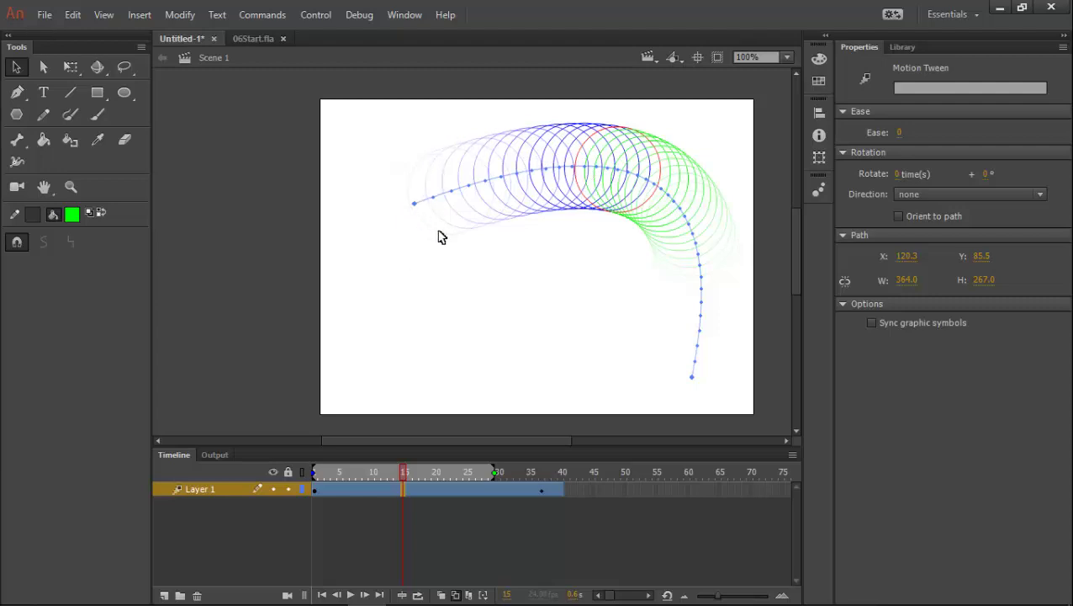
left_click(461, 280)
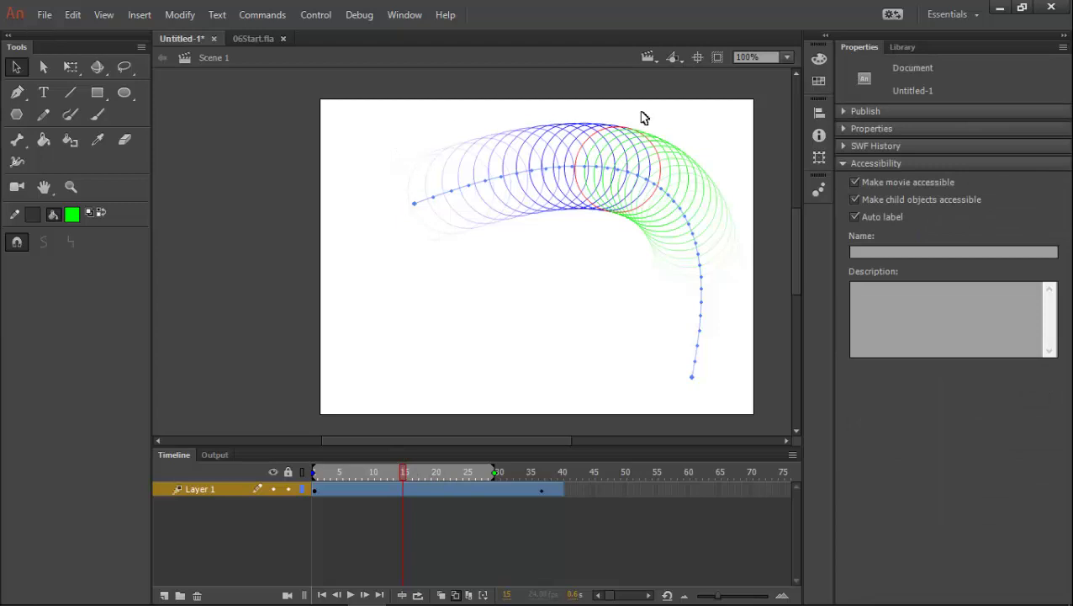
mouse_move(494, 476)
left_mouse_down()
mouse_move(442, 476)
mouse_move(562, 476)
mouse_move(527, 476)
left_mouse_up()
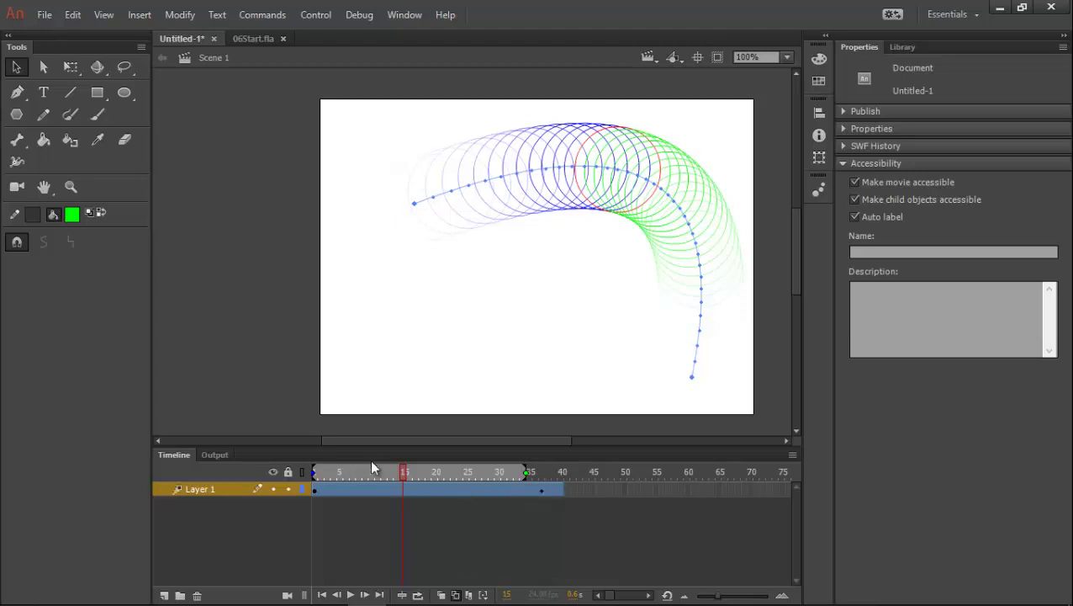
left_click_drag(314, 472, 396, 472)
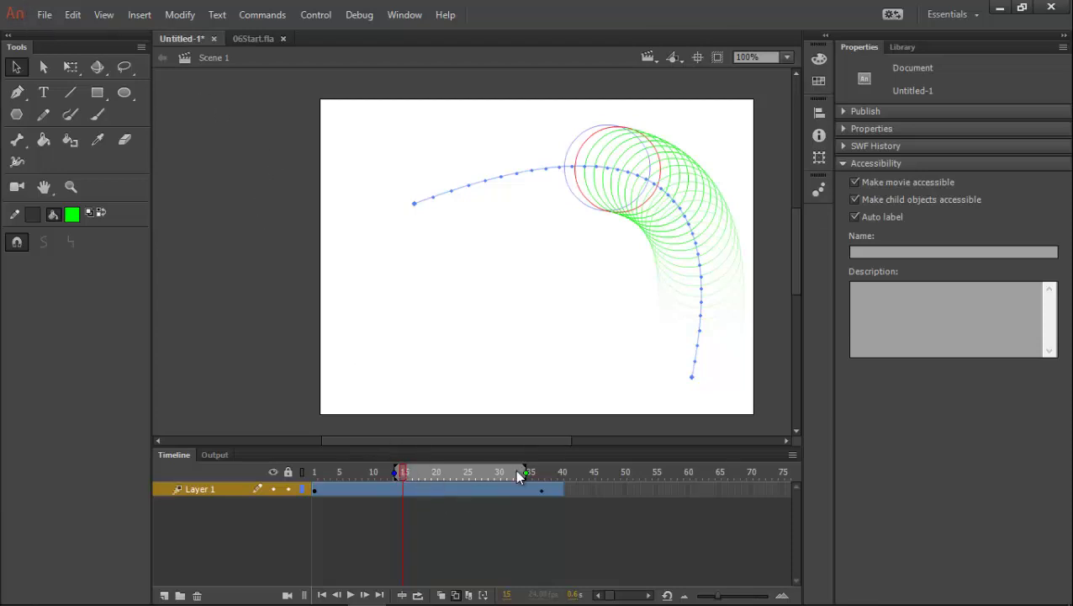
left_click_drag(529, 471, 408, 471)
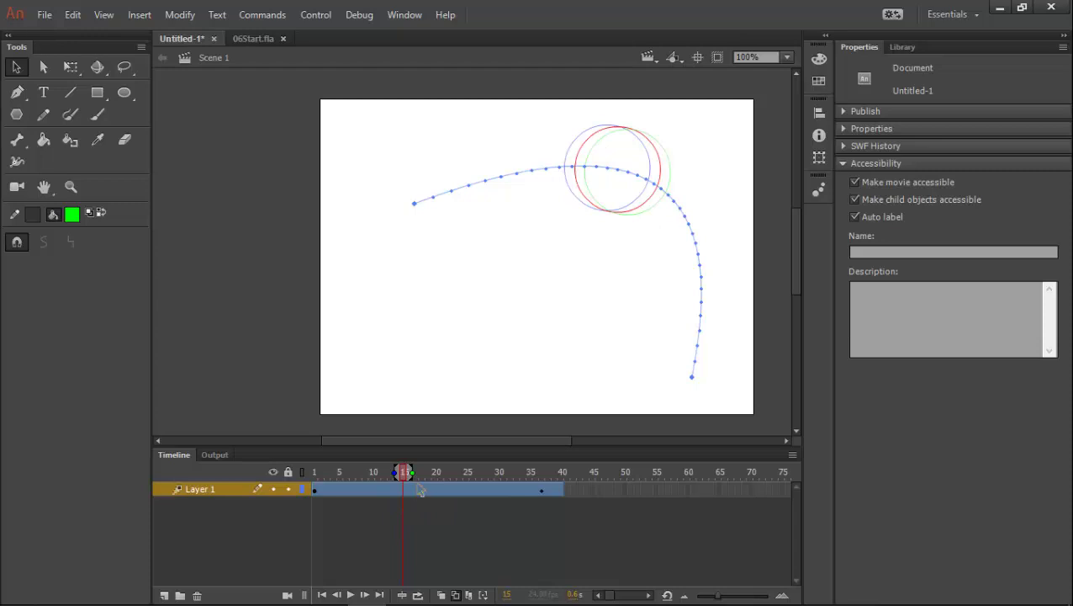
Widen the onion skin outline range to cover frames 1 to 40
left_click_drag(419, 473, 564, 472)
left_click_drag(390, 473, 313, 472)
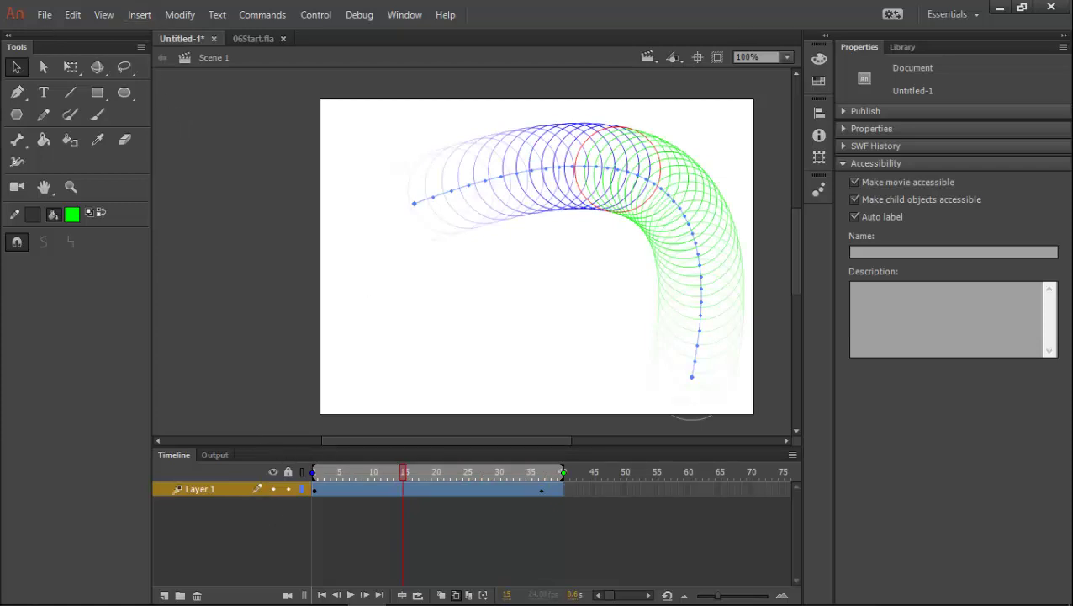
Switch to the Animate book in Adobe Acrobat Reader and read the steps on moving the playhead and using Onion Skin mode
mouse_move(370, 593)
left_click(250, 589)
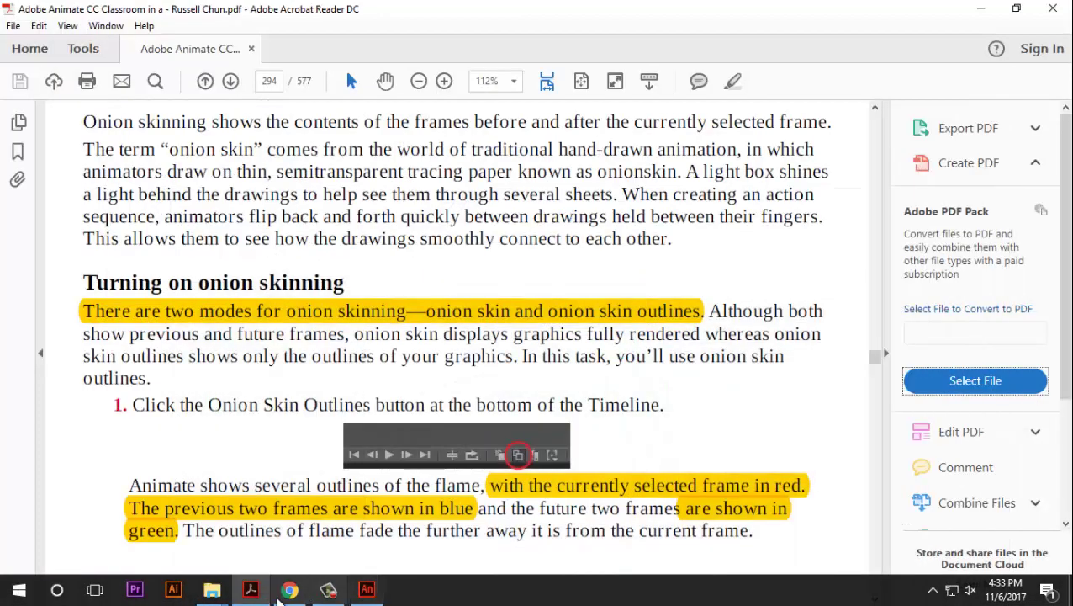
left_click_drag(249, 588, 328, 591)
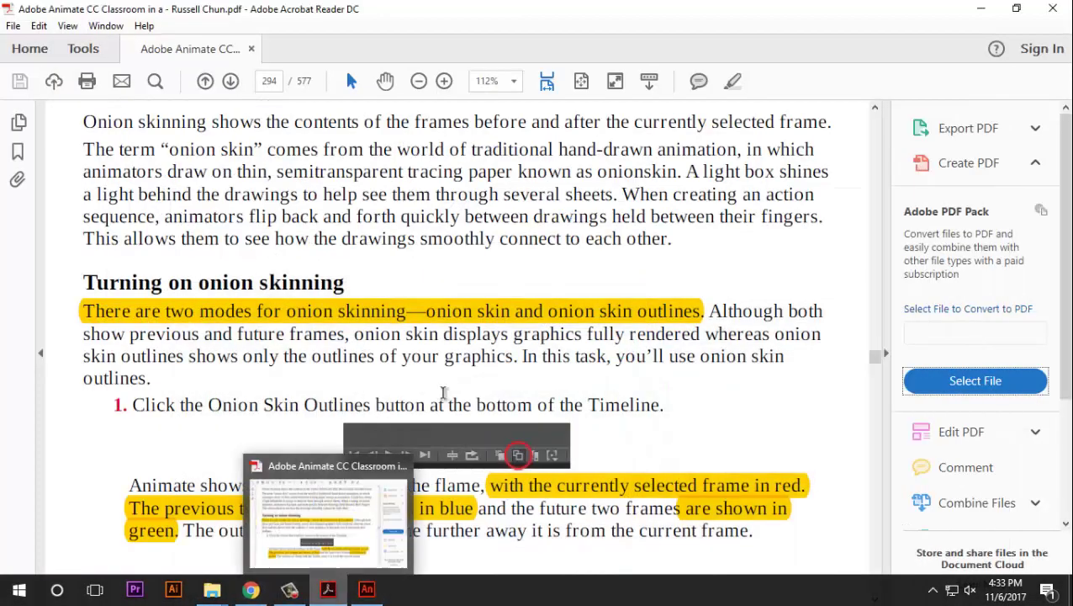
scroll(514, 384, "down", 10)
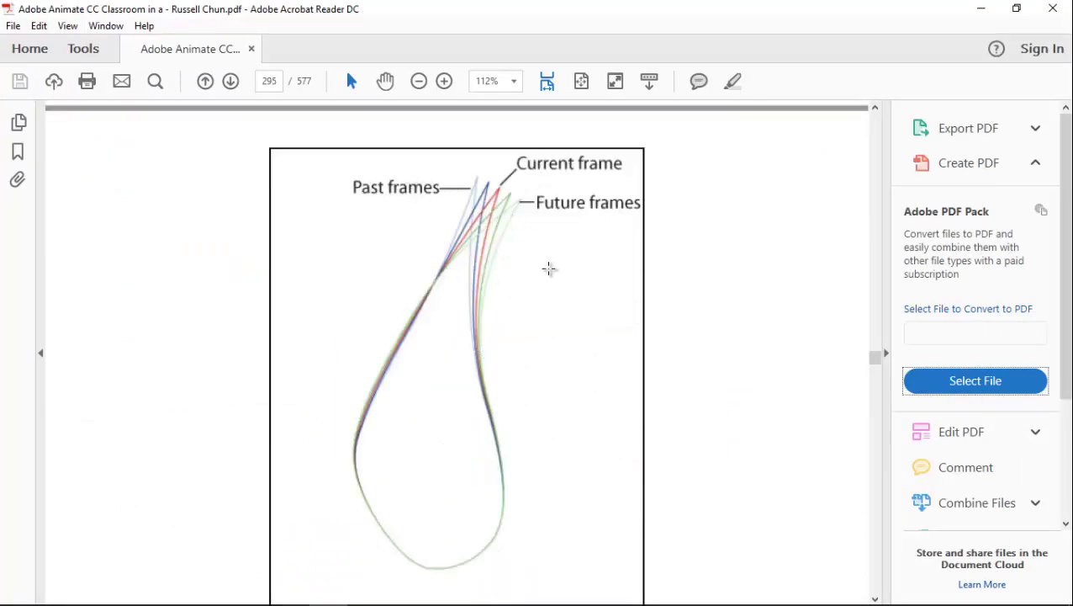
scroll(541, 305, "down", 6)
scroll(524, 297, "down", 10)
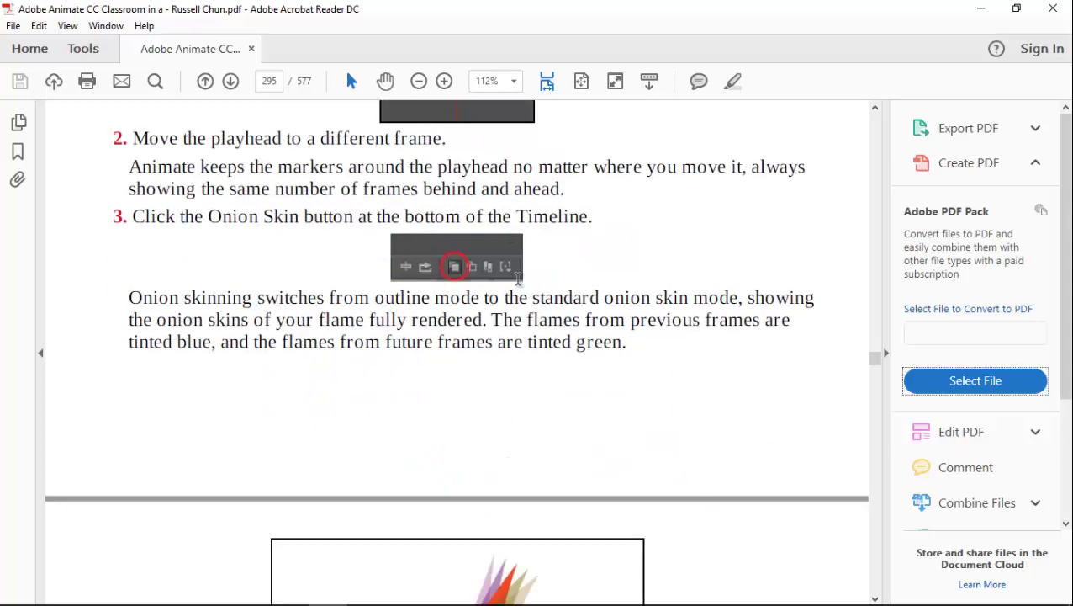
Switch back to Animate, change to the fully rendered Onion Skin mode and select frame 17 on Layer 1
left_click(366, 589)
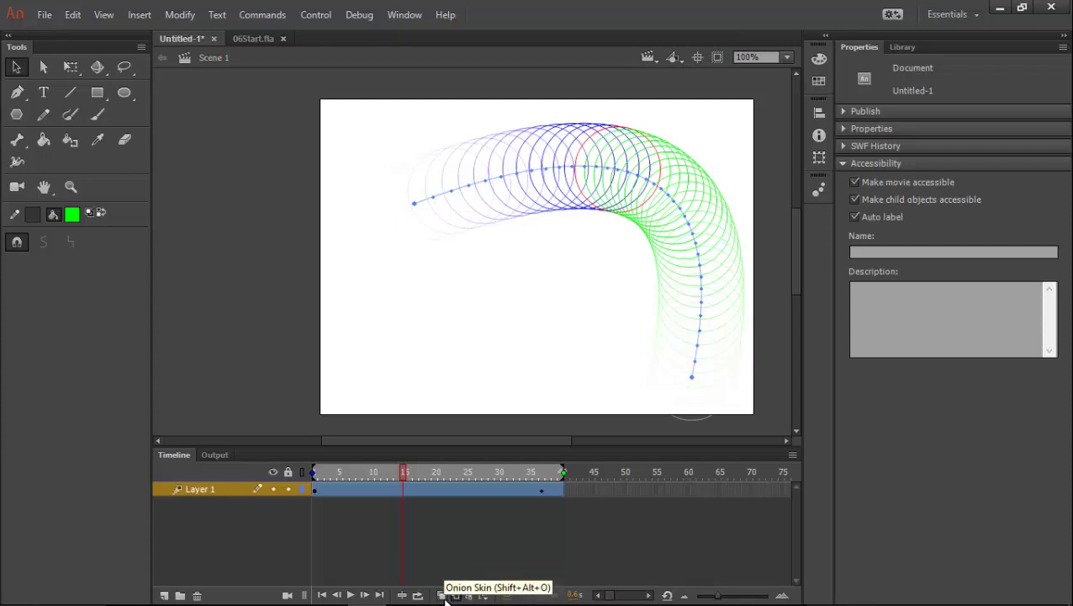
left_click(443, 595)
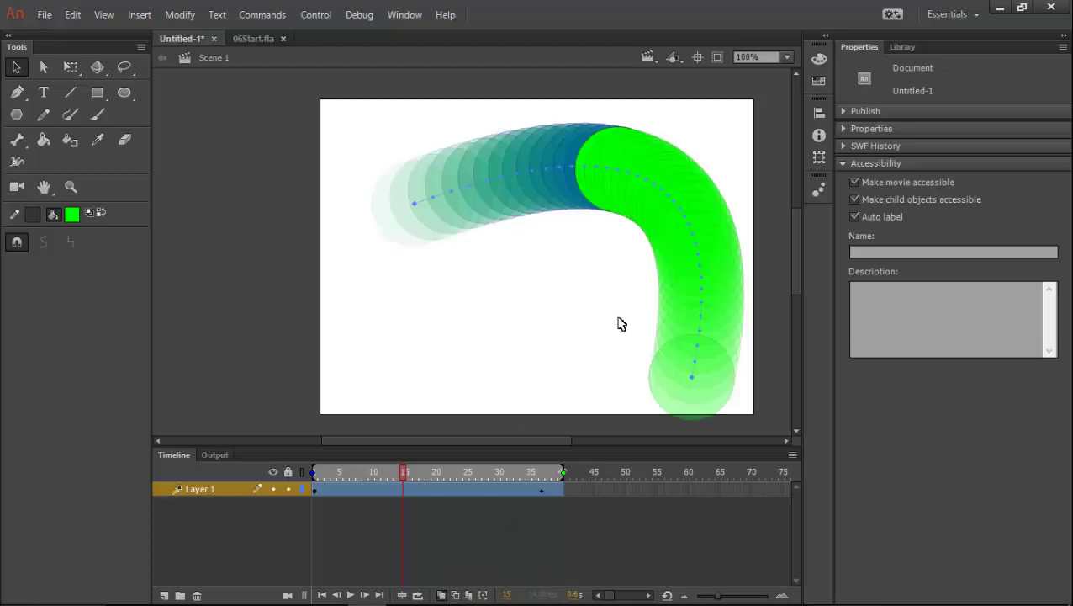
left_click(409, 491)
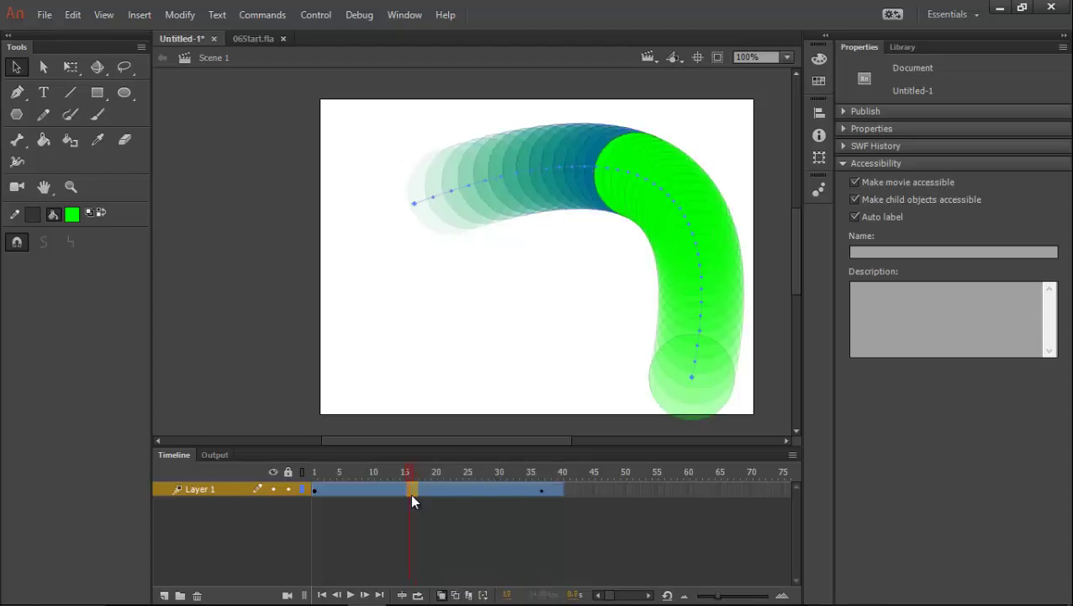
left_click(415, 491)
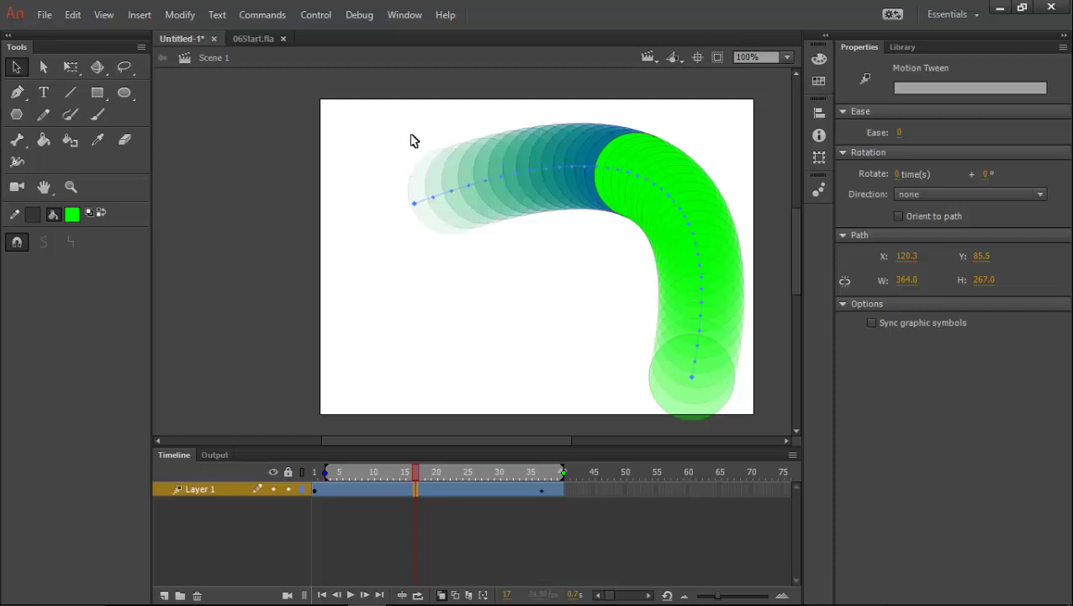
Narrow the onion skin range around the playhead to about frames 16 to 17
mouse_move(324, 473)
left_mouse_down()
mouse_move(288, 466)
mouse_move(306, 478)
mouse_move(408, 472)
left_mouse_up()
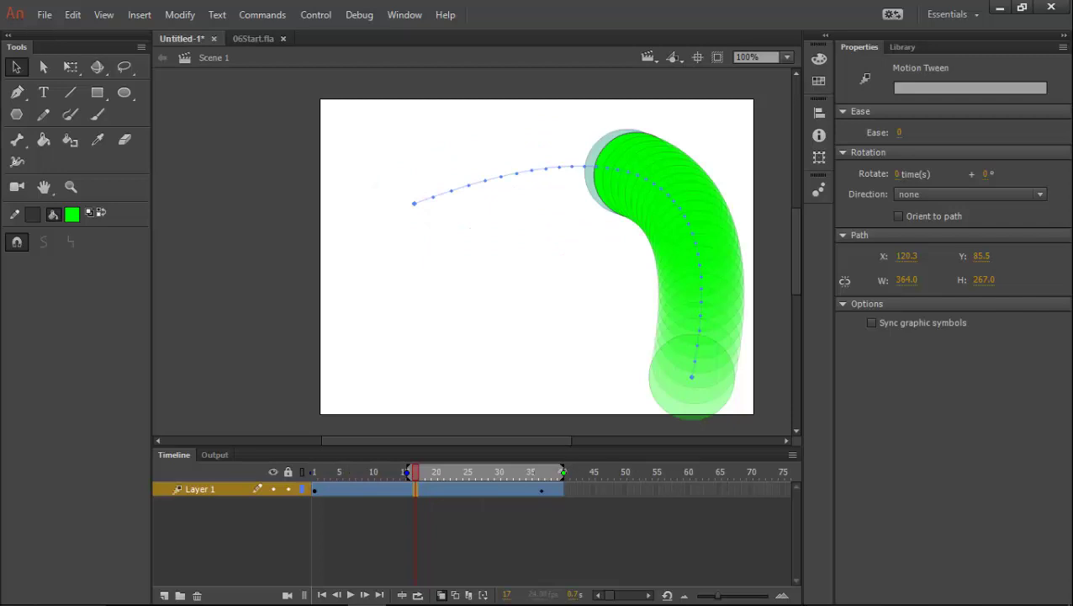
left_click_drag(564, 472, 418, 472)
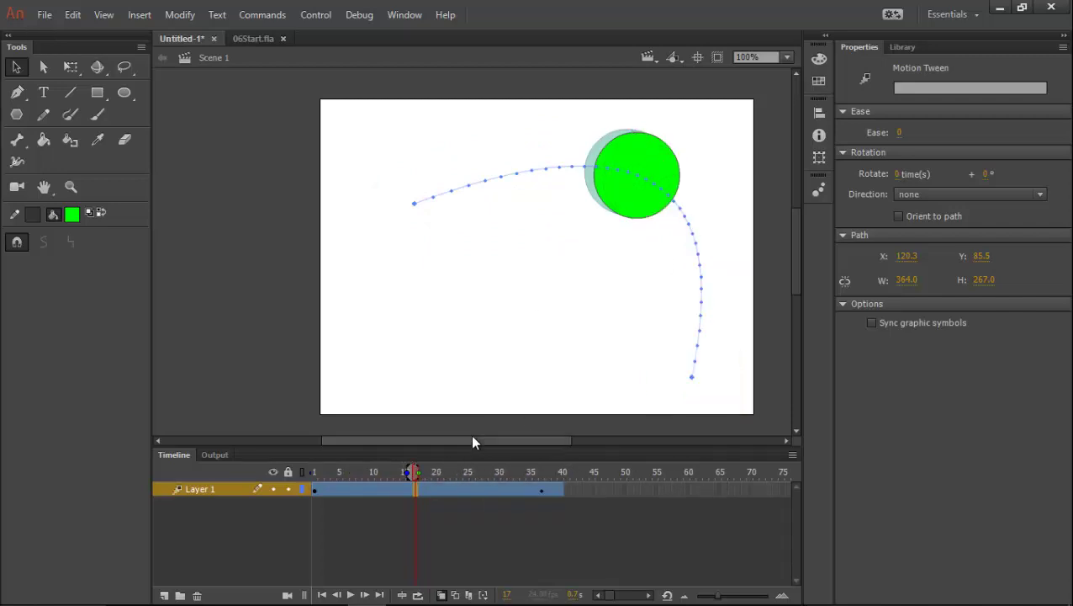
Extend the onion skin range forward to about frame 28
left_click_drag(421, 472, 473, 471)
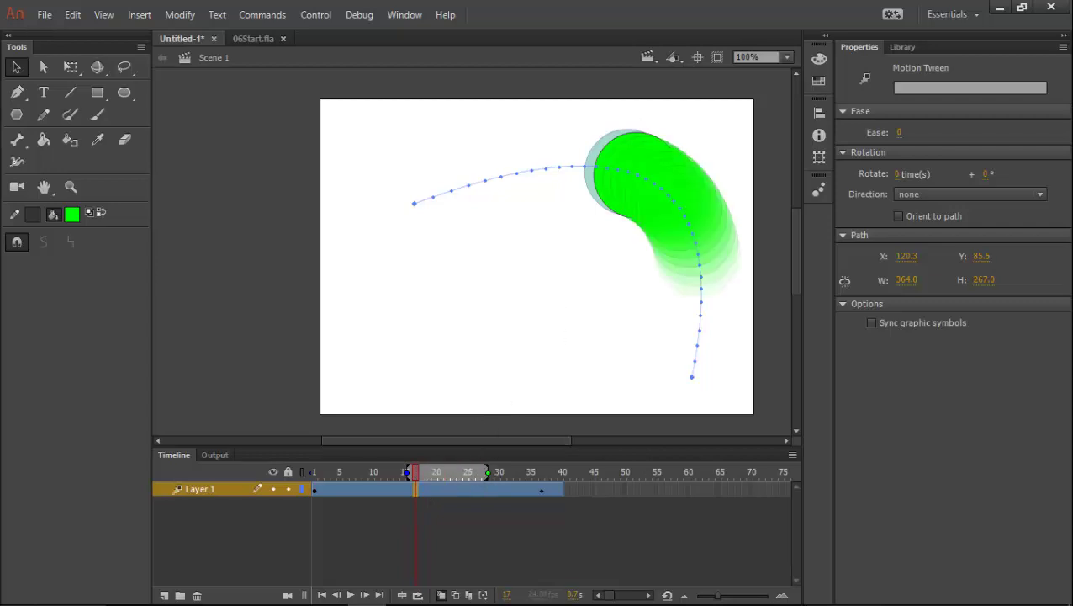
Switch to the Animate book in Adobe Acrobat Reader and read how Onion Skin mode renders and tints previous and future frames
left_click(327, 596)
scroll(465, 263, "down", 4)
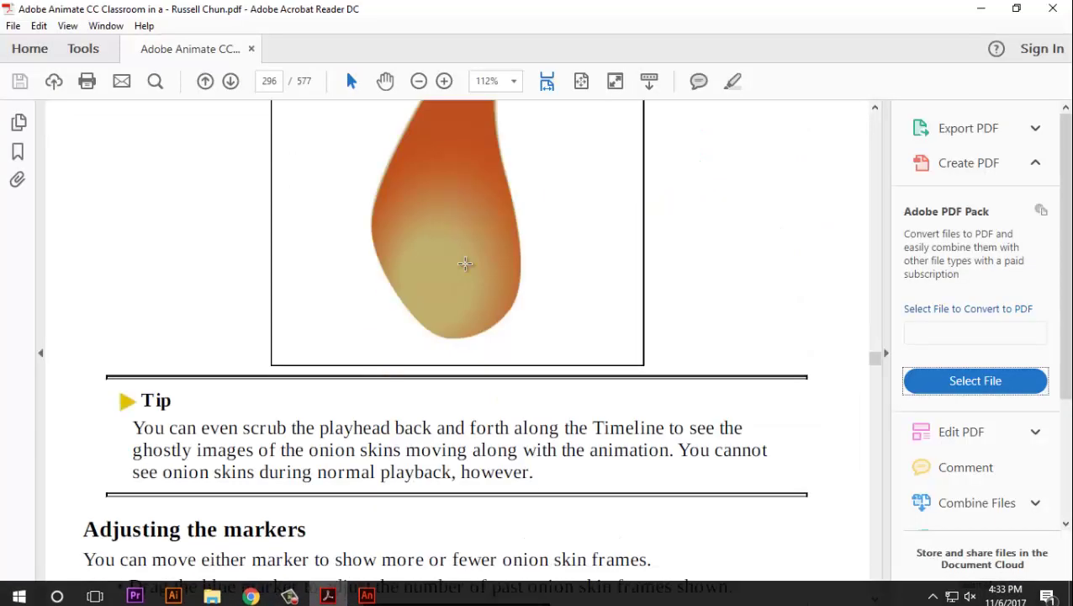
scroll(465, 263, "up", 8)
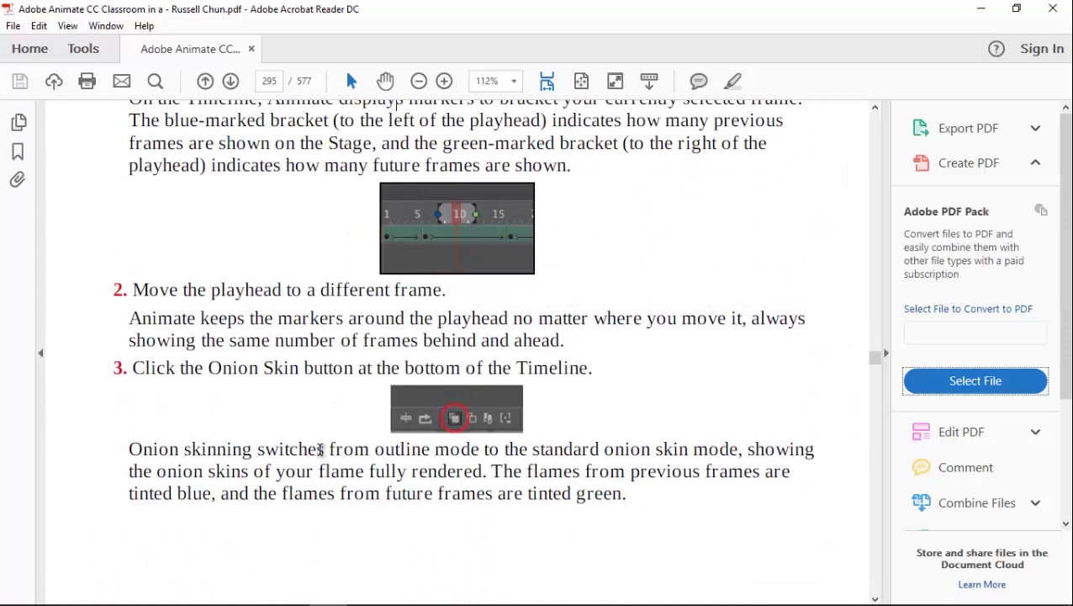
left_click_drag(326, 448, 650, 448)
left_click(600, 457)
left_click_drag(533, 449, 670, 449)
left_click_drag(209, 471, 484, 472)
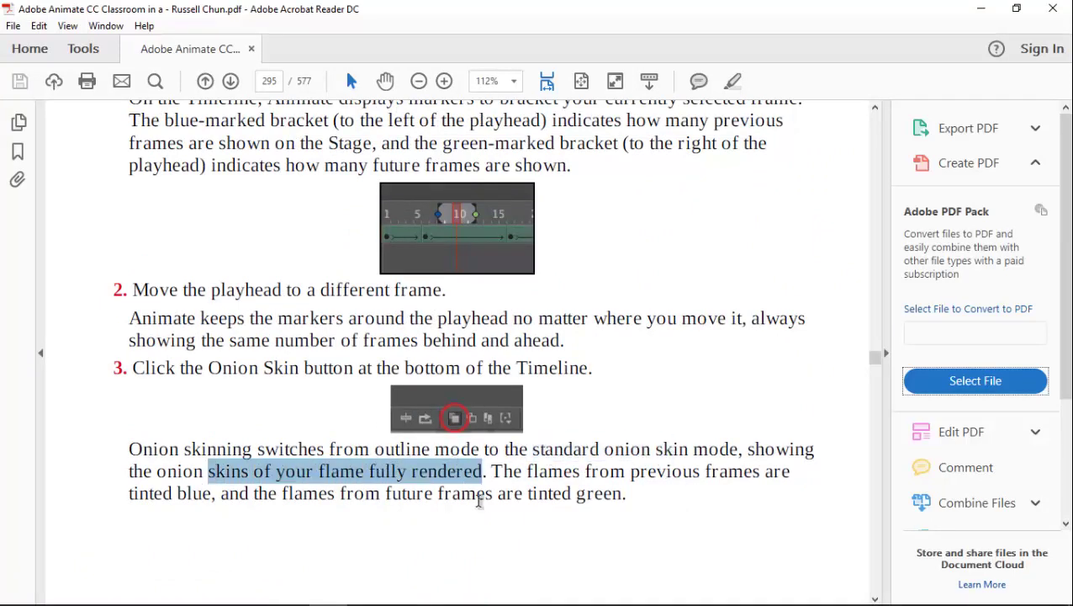
left_click(495, 495)
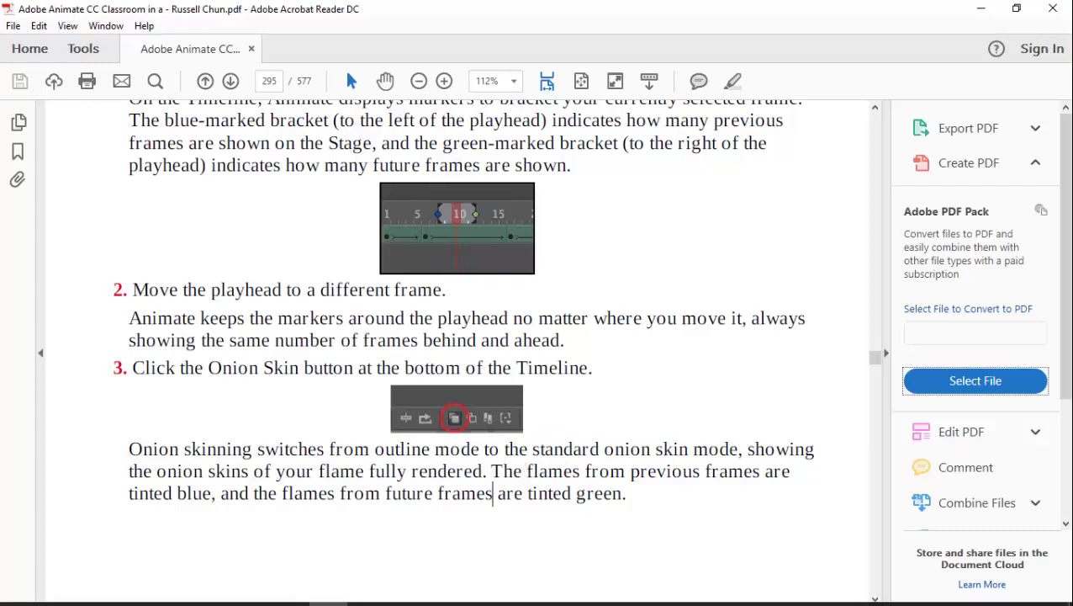
Switch back to Animate and undo the earlier edits that curved the circle's motion path and moved the circle
left_click(367, 589)
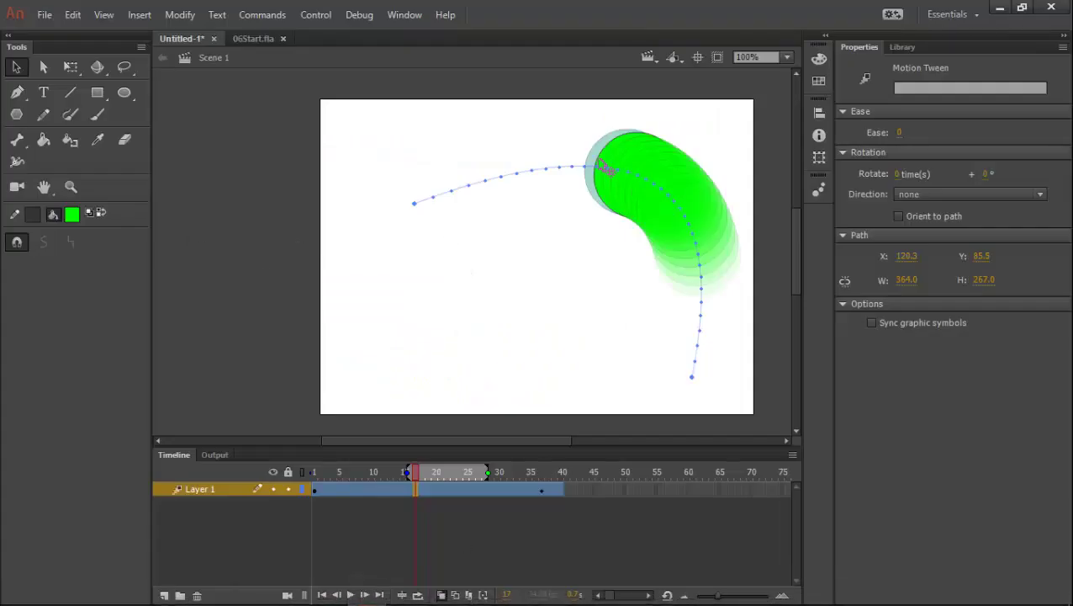
key("comma")
key("comma")
key("ctrl+z")
key("ctrl+z")
key("ctrl+z")
key("ctrl+z")
key("ctrl+z")
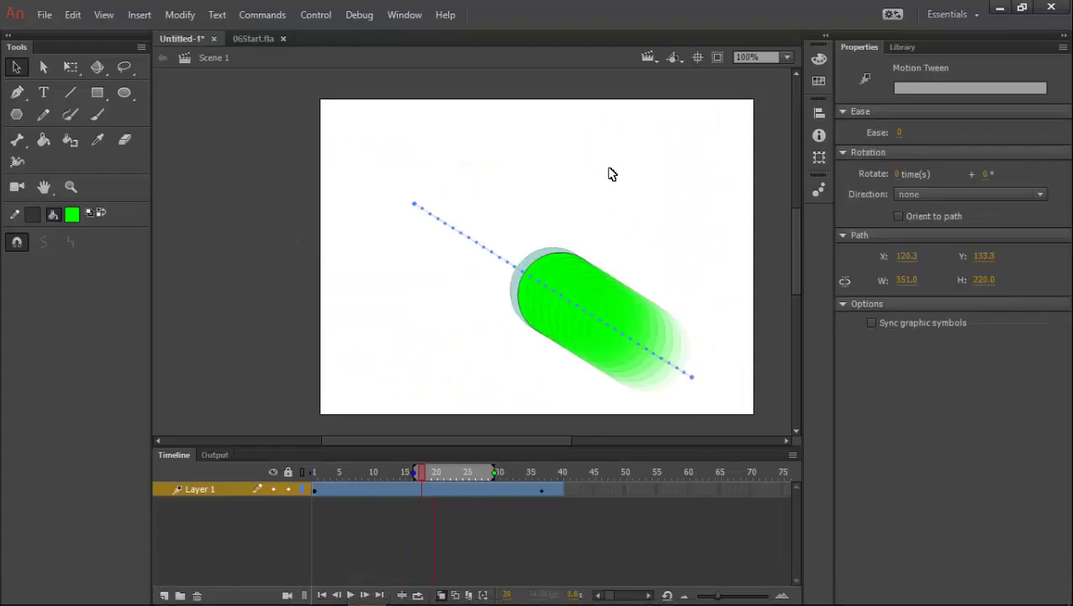
Apply a purple Tint color effect to the circle at frame 37, with 100% tint and green at 0
left_click(421, 218)
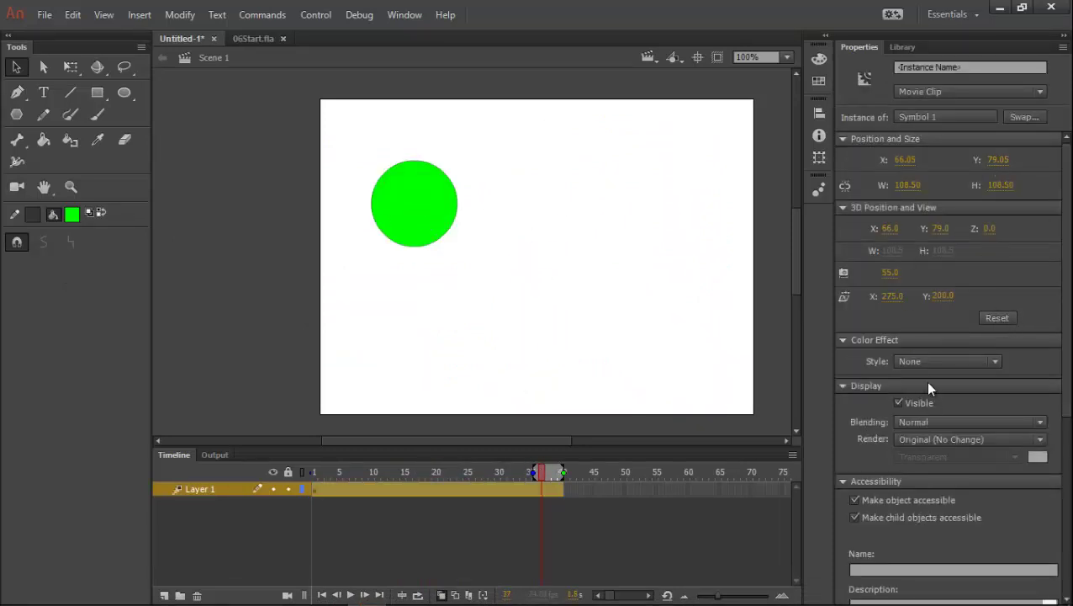
left_click(944, 363)
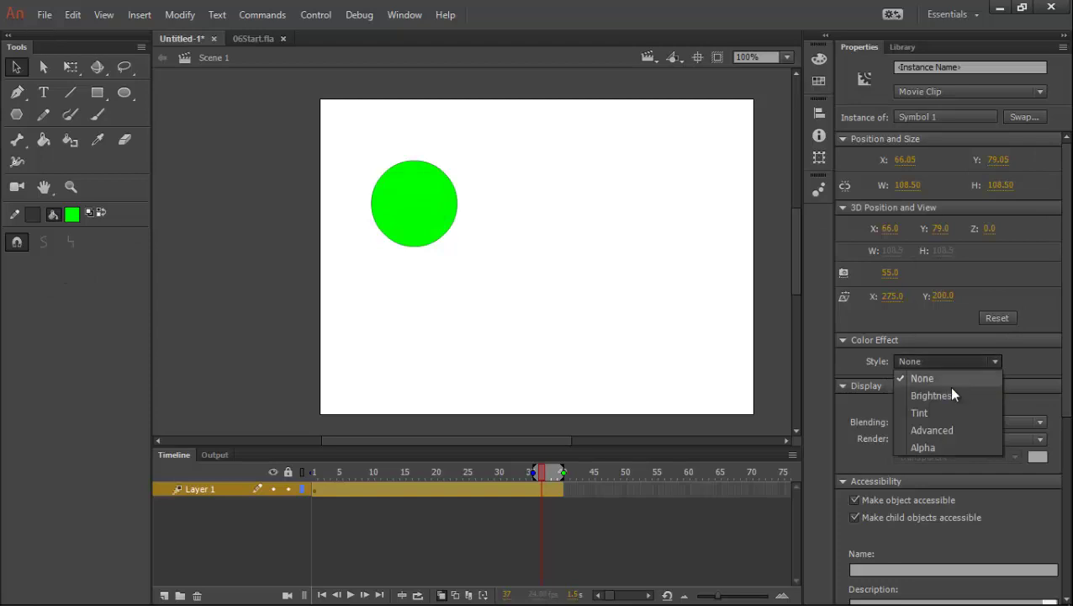
left_click(919, 412)
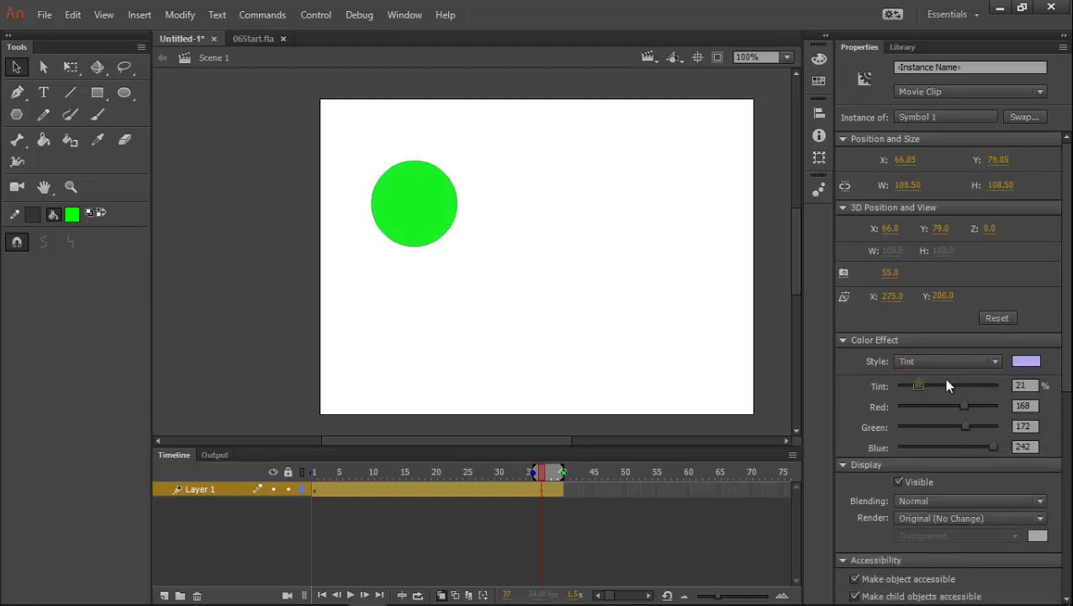
left_click_drag(947, 385, 1048, 380)
left_click(995, 363)
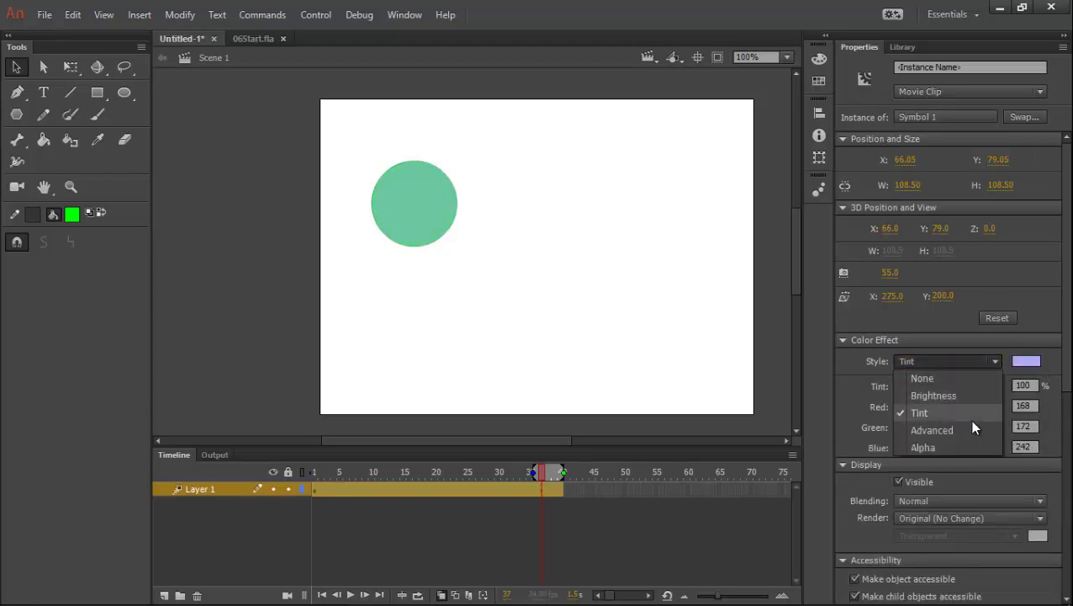
left_click(973, 408)
left_click_drag(949, 406, 868, 423)
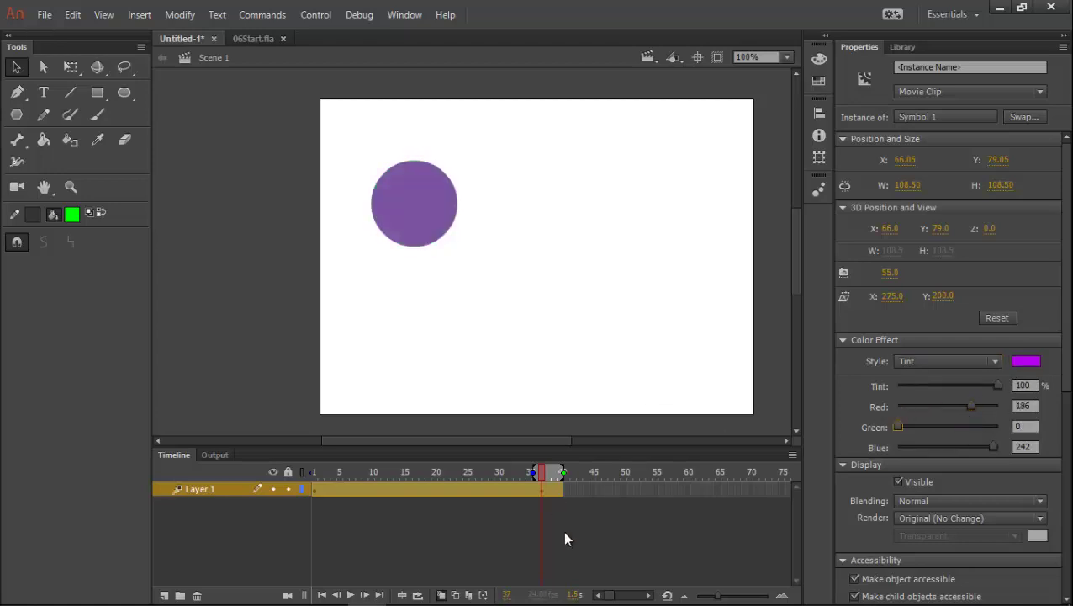
Widen the onion skin range to frames 1 to 40 and scrub the playhead to frame 17 to preview the color change
left_click(562, 530)
left_click(452, 475)
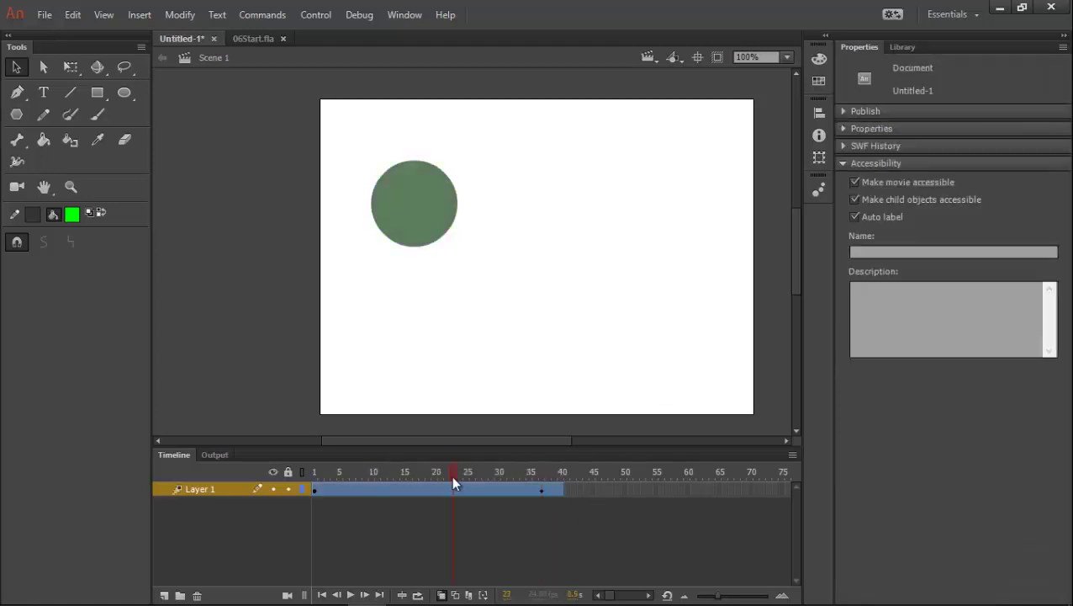
left_click_drag(451, 475, 557, 471)
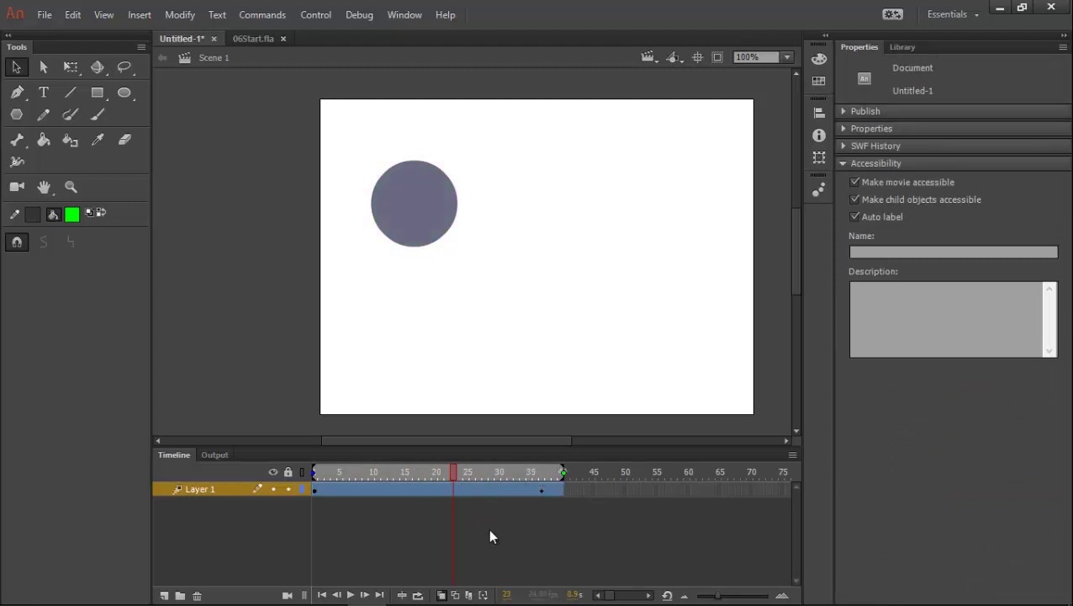
left_click_drag(452, 480, 419, 468)
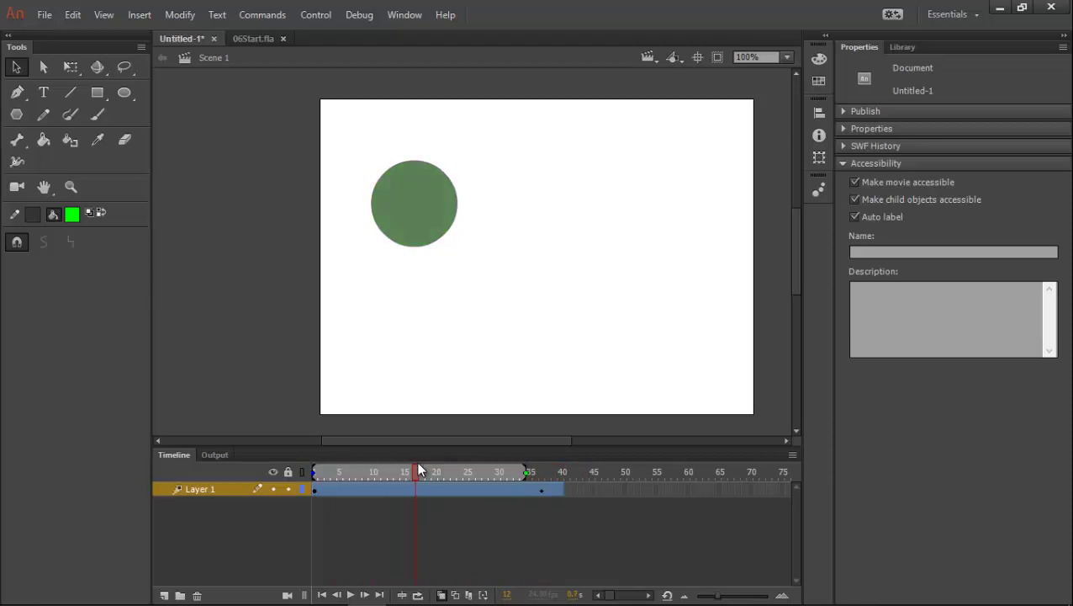
Undo the circle's tint and select the circle on the Stage
key("Return")
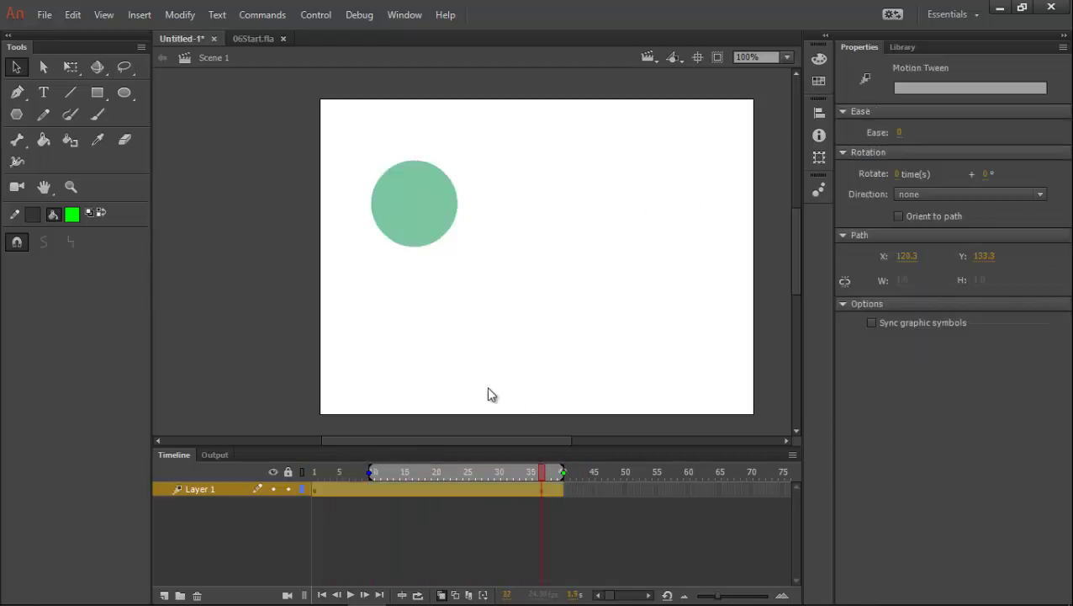
left_click(483, 370)
left_click(412, 227)
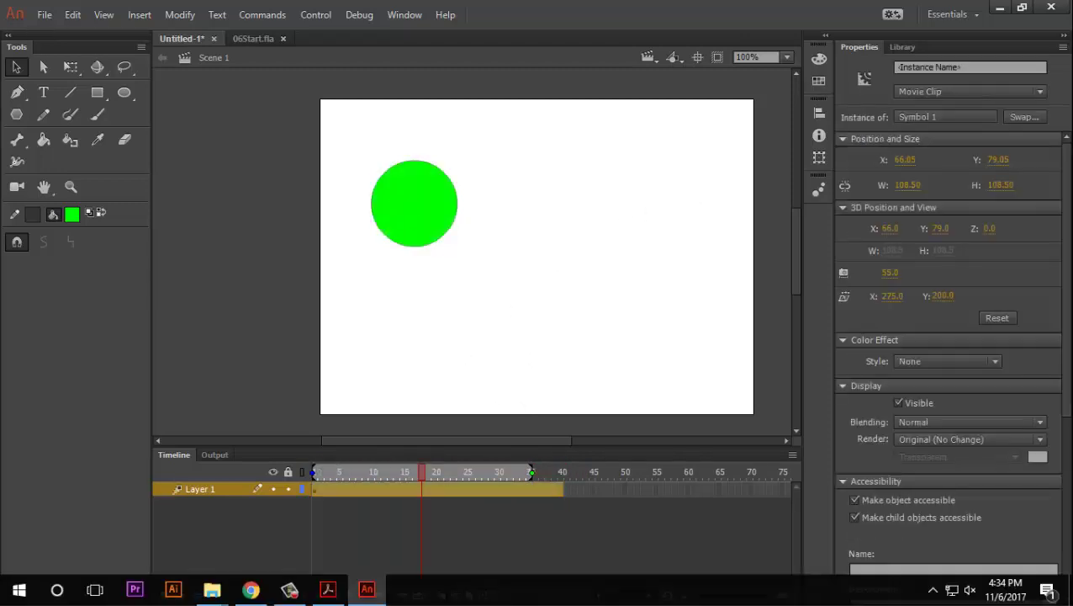
Switch to the 06Start.fla document and activate the Gradient Transform tool on the flame shape
left_click(282, 591)
left_click(670, 489)
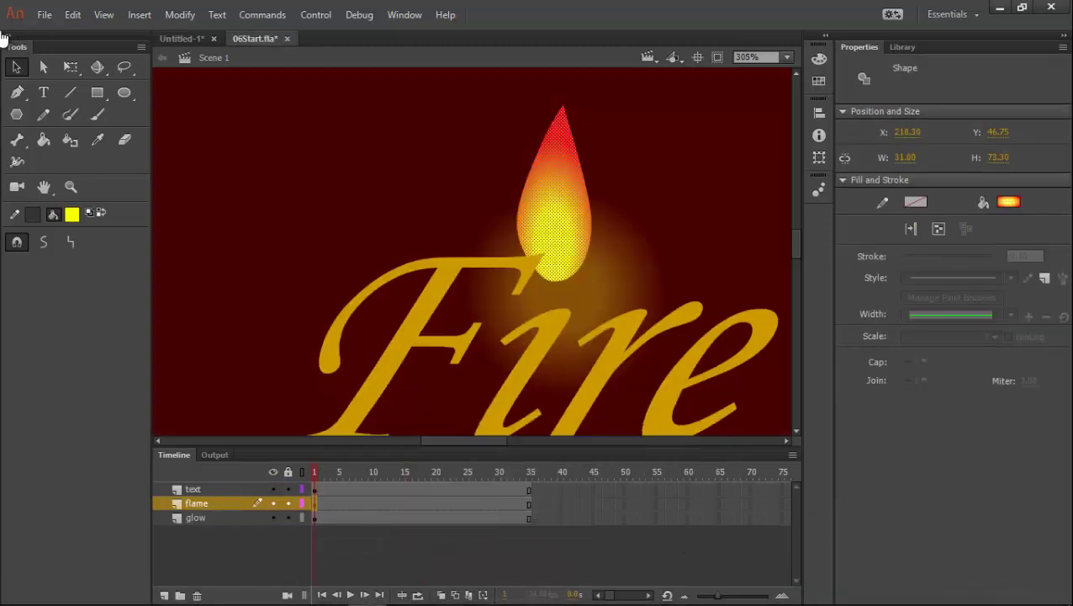
left_click(75, 68)
left_click(72, 74)
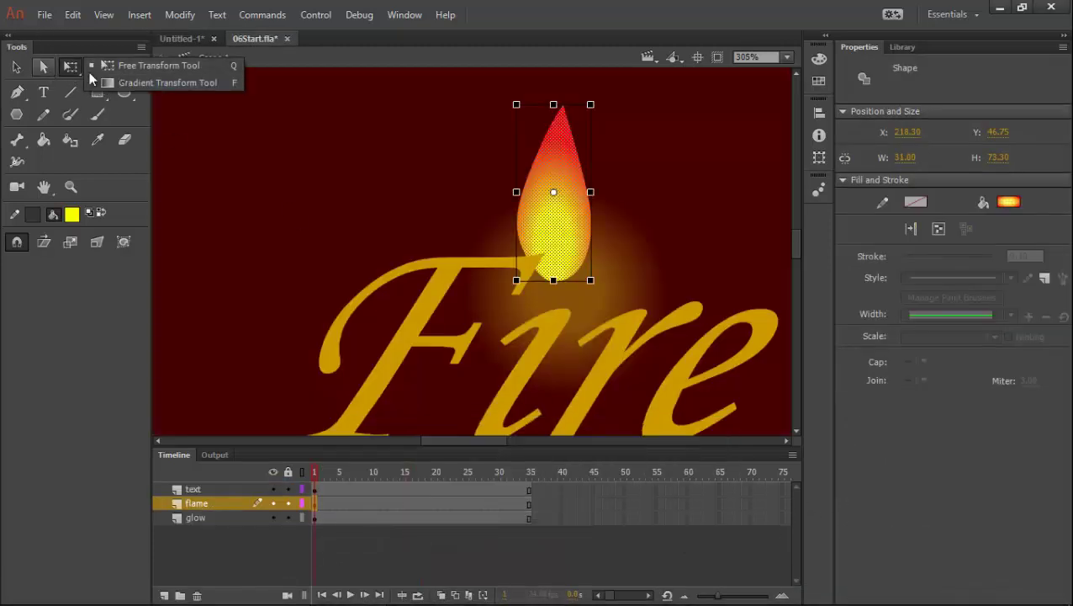
left_click(151, 82)
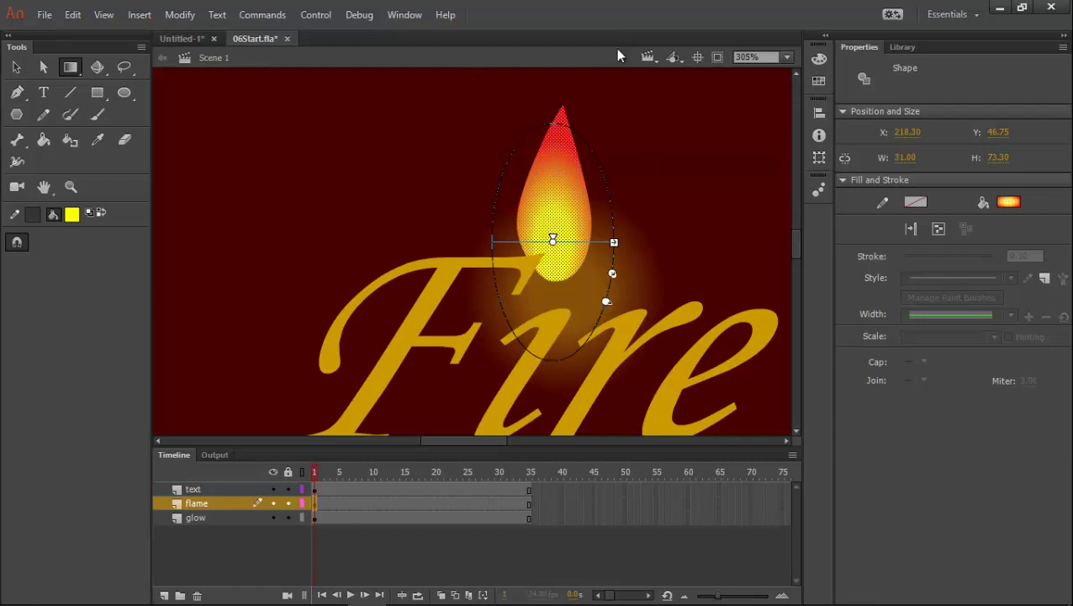
Switch to the Free Transform tool and back to Gradient Transform, and try shifting the flame's gradient center
left_click(72, 72)
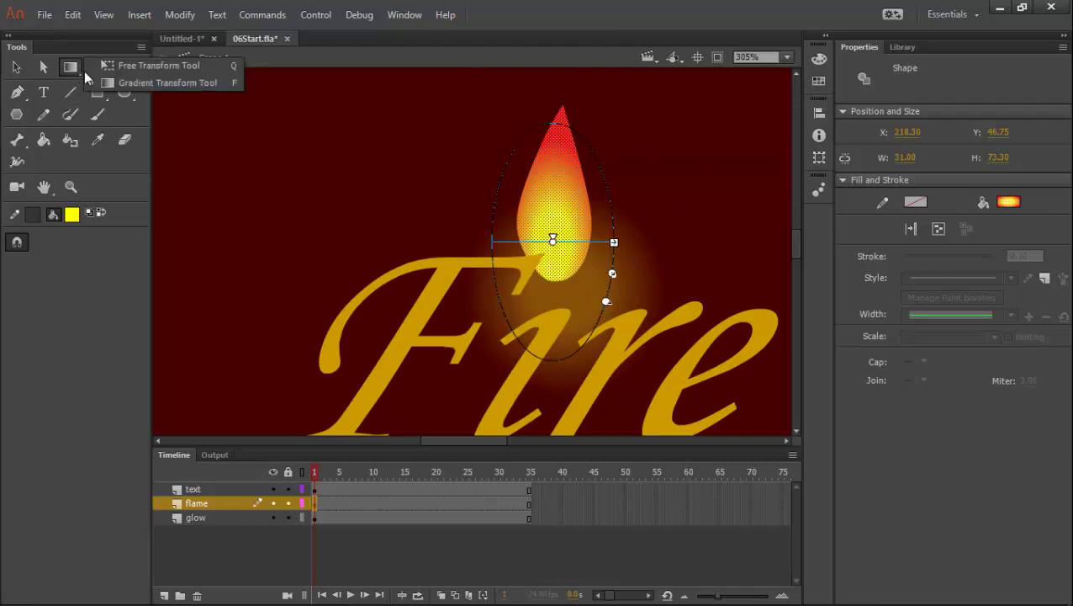
left_click(147, 66)
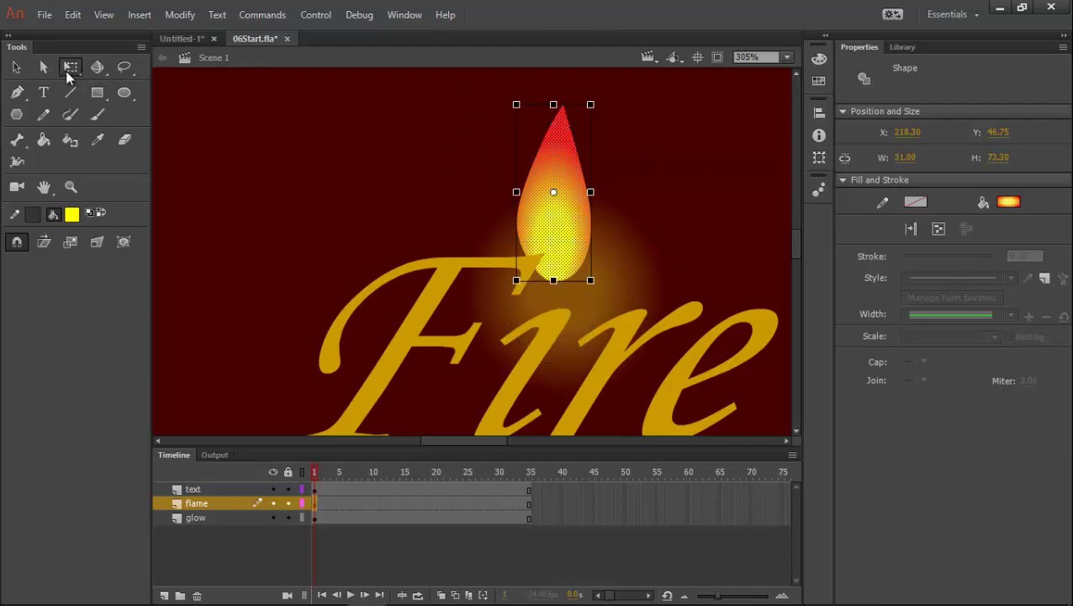
left_click(69, 71)
left_click(131, 80)
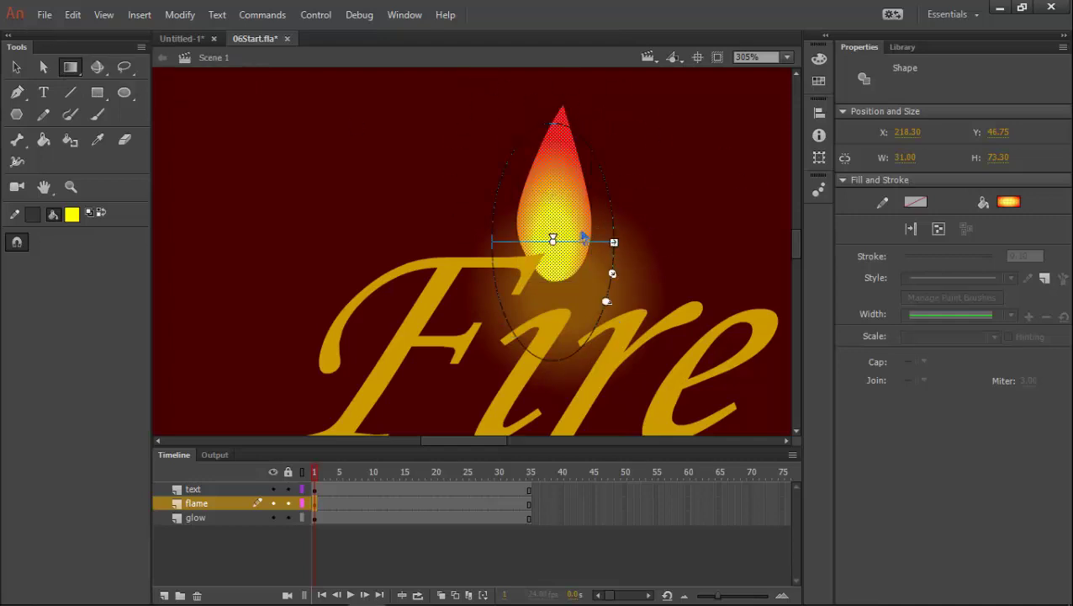
left_click_drag(553, 241, 532, 232)
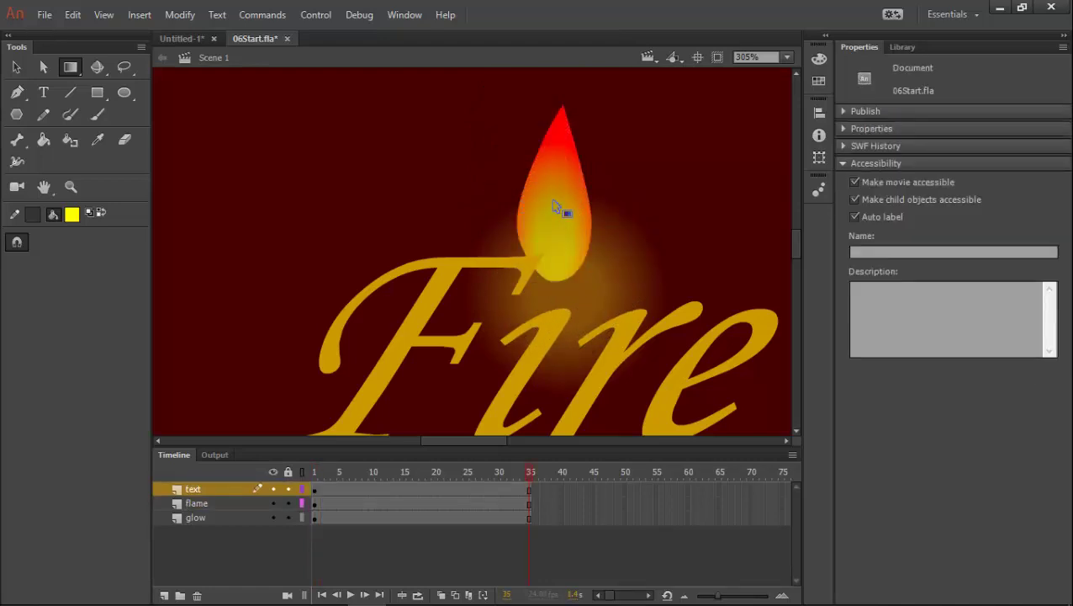
Select the flame at frame 1 with the Gradient Transform tool and move its gradient center up to the middle of the flame
left_click(555, 206)
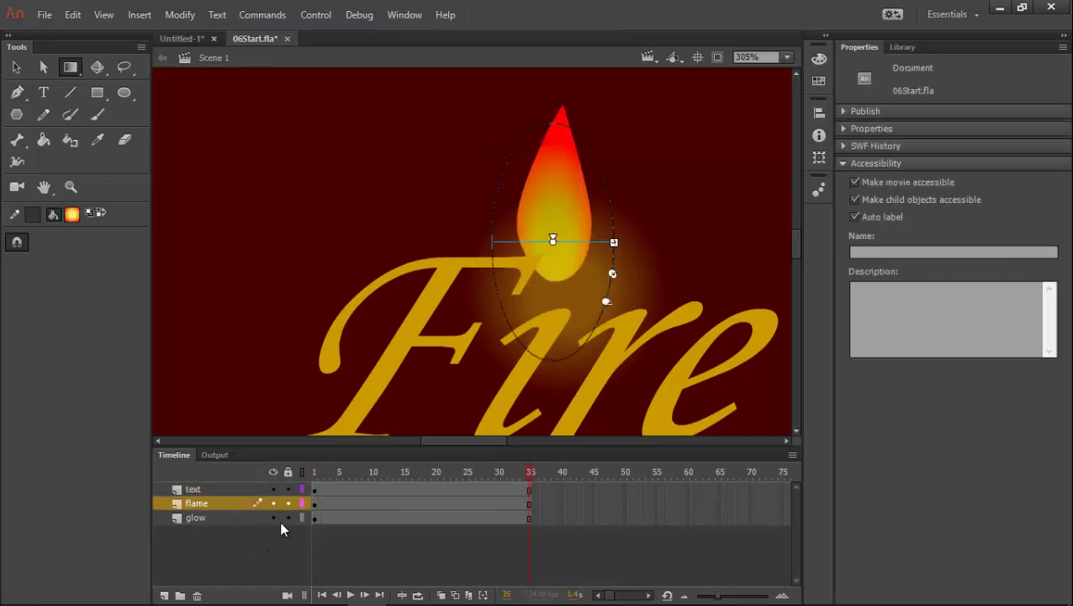
left_click(316, 504)
left_click(71, 71)
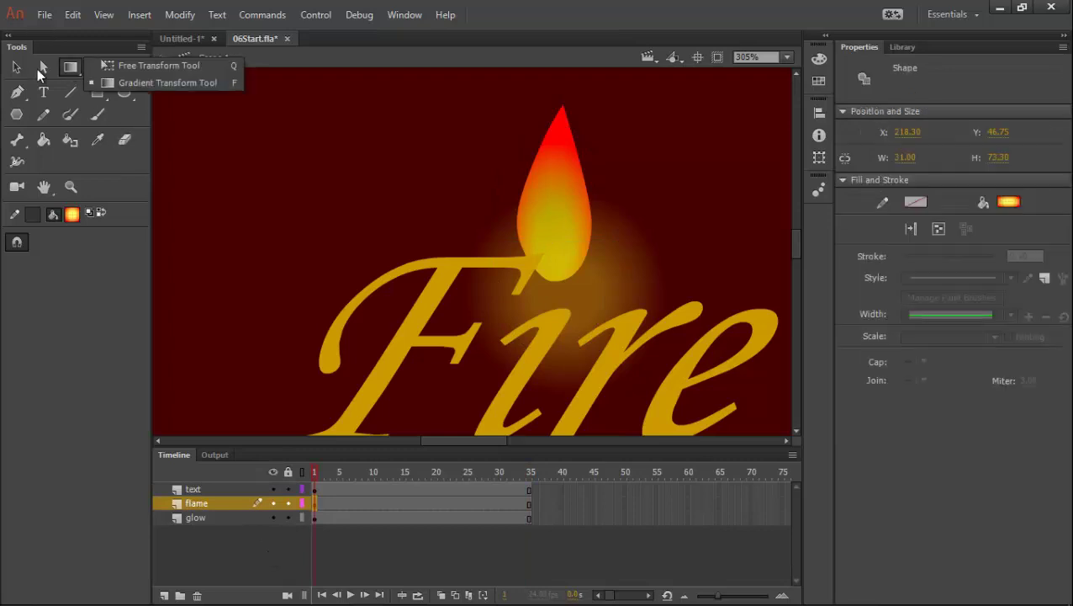
left_click(42, 67)
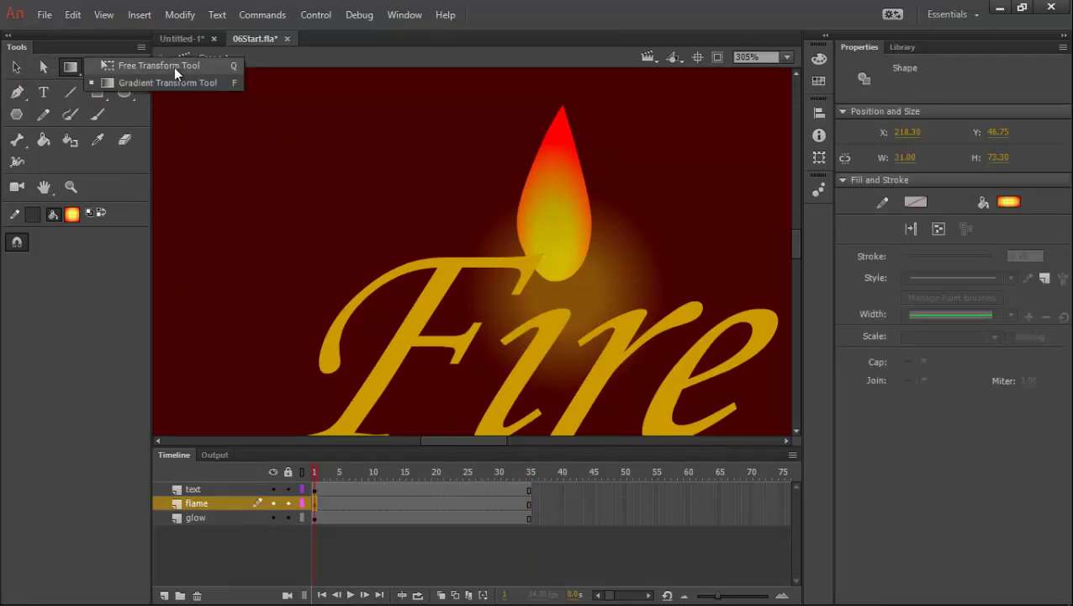
left_click(139, 84)
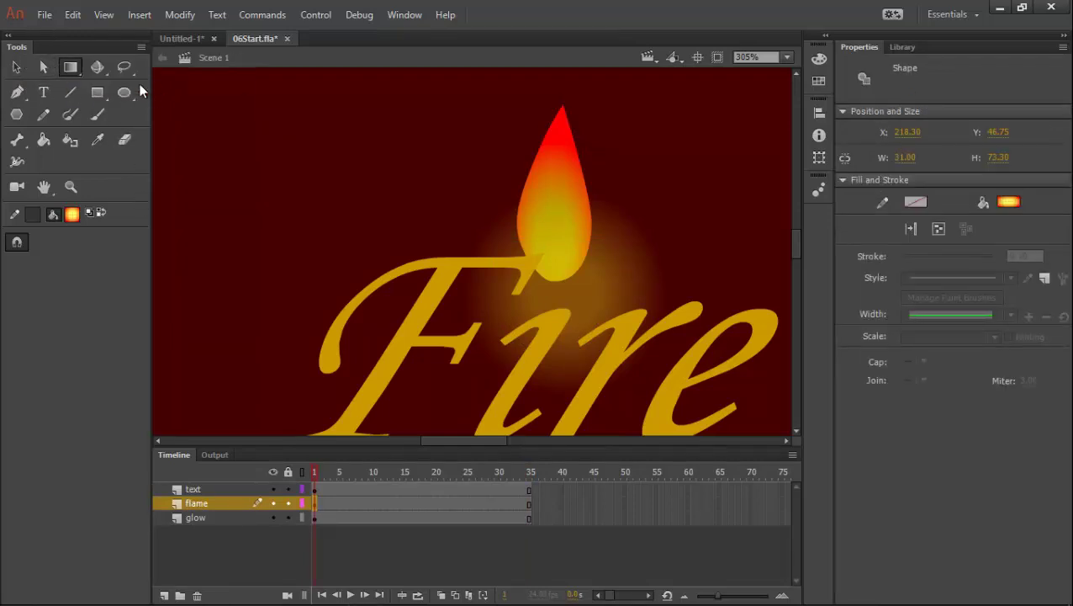
left_click(559, 240)
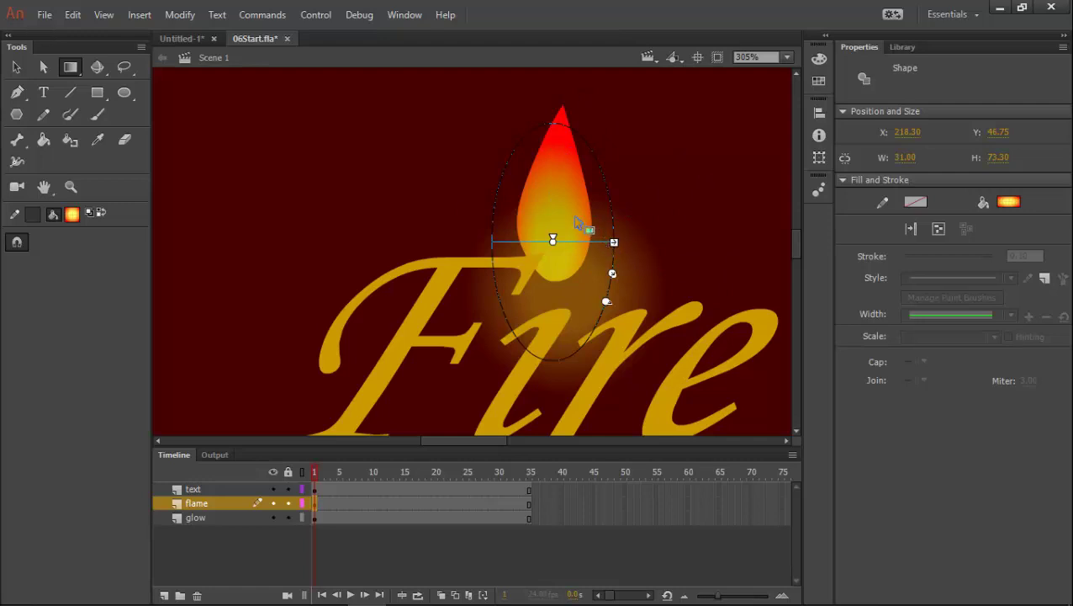
left_click_drag(553, 241, 547, 197)
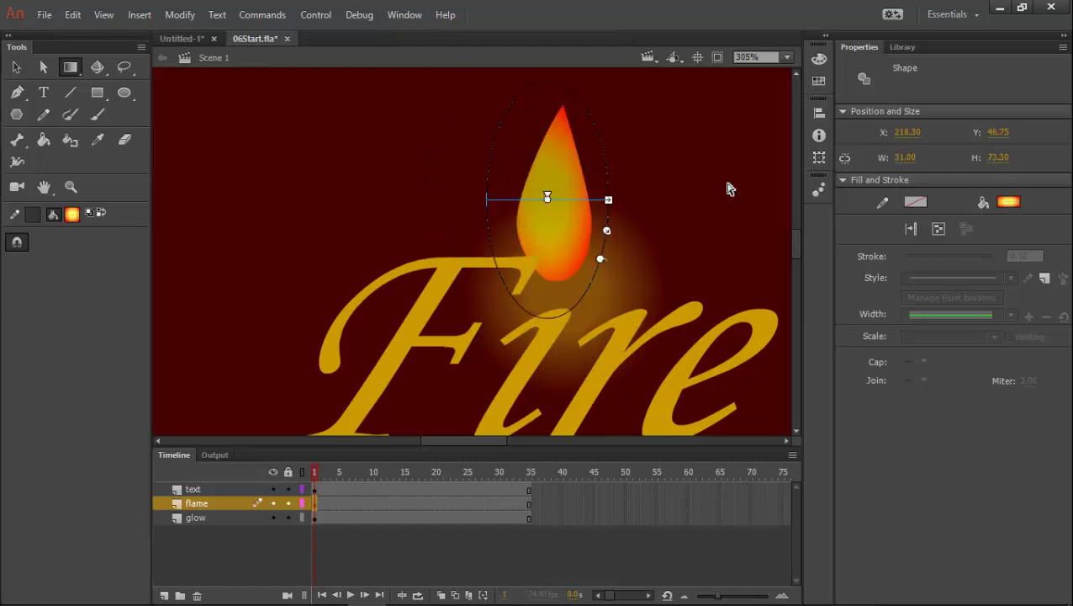
Shift the focal point of the flame's radial gradient slightly to the right of its center
left_click_drag(548, 196, 573, 194)
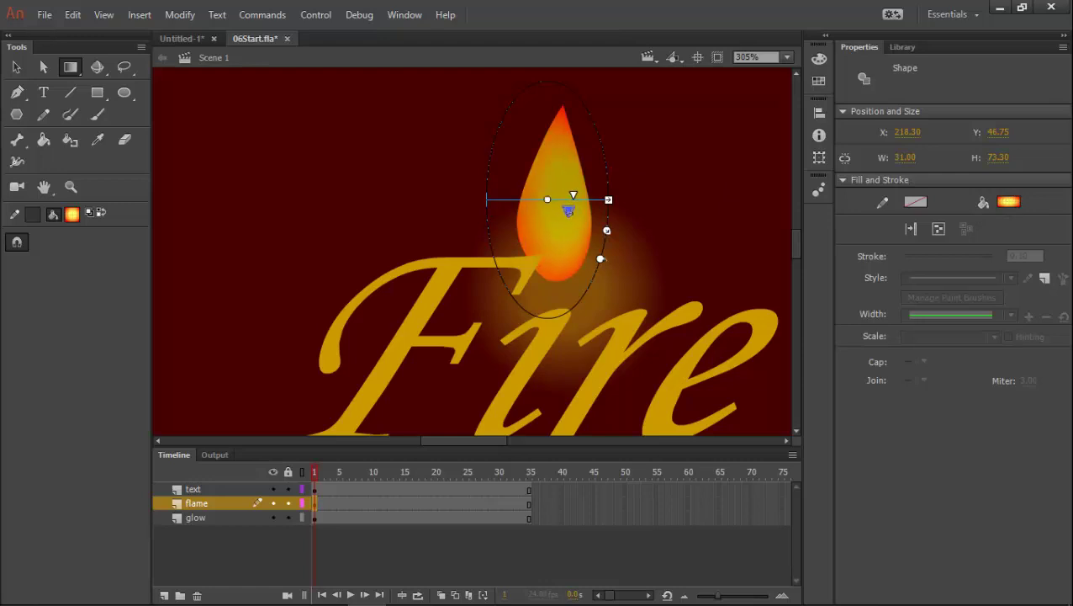
key("ctrl+z")
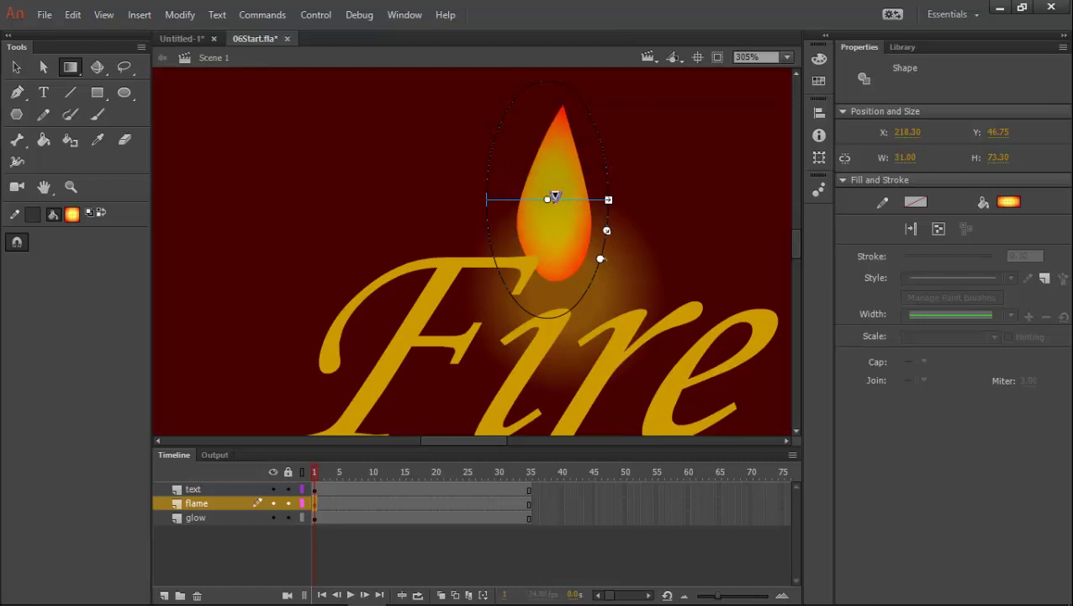
Enlarge the flame's gradient, undo its trial rotation, and shift the gradient center slightly up and to the right
mouse_move(620, 206)
left_mouse_down()
mouse_move(706, 200)
mouse_move(582, 189)
mouse_move(733, 192)
mouse_move(567, 175)
mouse_move(680, 198)
mouse_move(582, 199)
mouse_move(694, 198)
mouse_move(581, 201)
mouse_move(631, 207)
mouse_move(718, 280)
mouse_move(581, 218)
mouse_move(735, 295)
mouse_move(599, 225)
mouse_move(658, 271)
mouse_move(573, 220)
mouse_move(702, 295)
mouse_move(579, 227)
mouse_move(650, 290)
mouse_move(643, 298)
mouse_move(661, 287)
mouse_move(628, 73)
mouse_move(503, 42)
mouse_move(481, 206)
mouse_move(545, 175)
mouse_move(651, 173)
mouse_move(618, 269)
mouse_move(500, 213)
mouse_move(601, 138)
mouse_move(658, 227)
mouse_move(532, 214)
mouse_move(603, 124)
mouse_move(646, 240)
mouse_move(456, 126)
mouse_move(622, 168)
mouse_move(481, 200)
mouse_move(639, 163)
mouse_move(599, 170)
mouse_move(632, 190)
mouse_move(627, 216)
mouse_move(619, 191)
left_mouse_up()
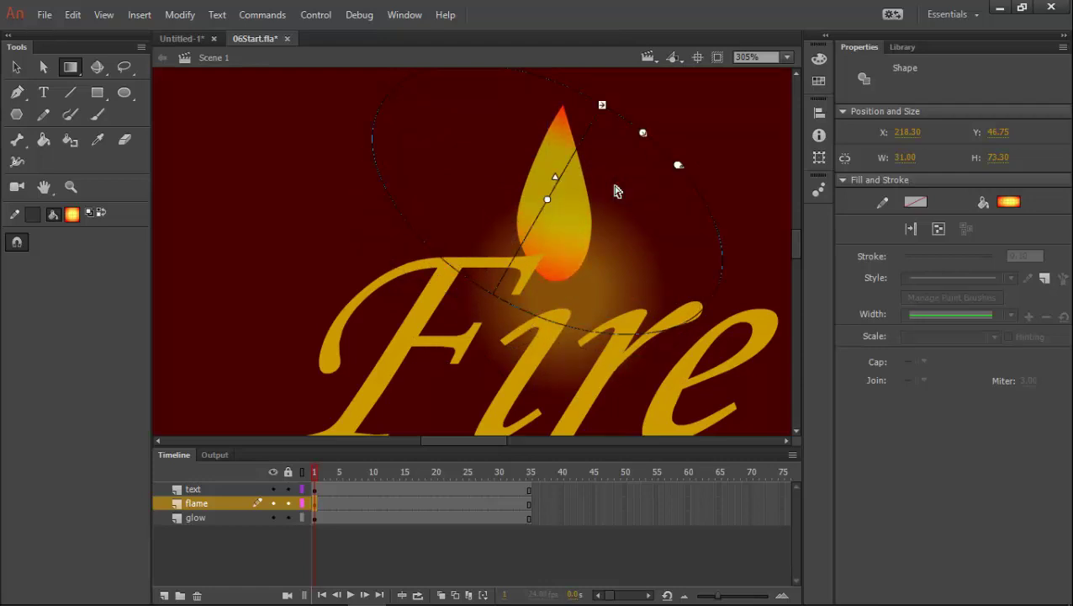
key("ctrl+z")
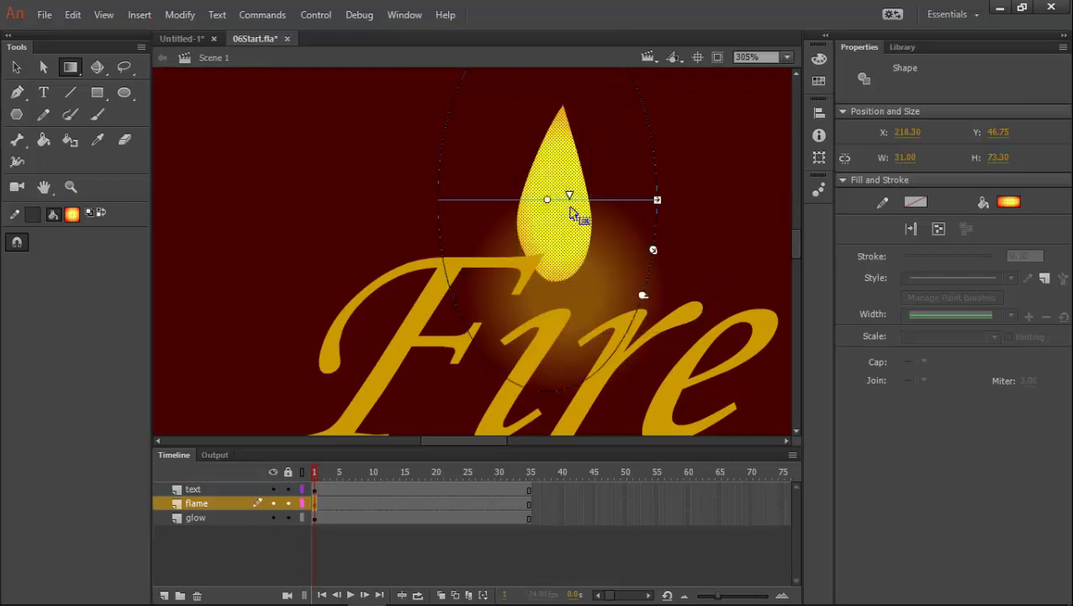
left_click_drag(572, 215, 572, 190)
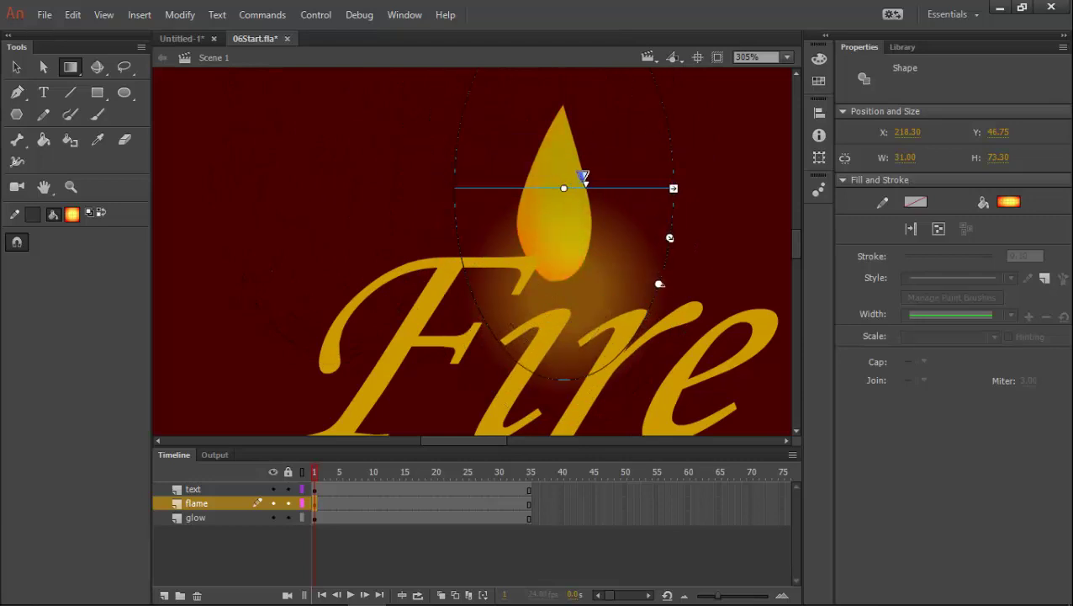
Move the focal point back to the center of the flame's gradient and narrow the gradient's width
left_click_drag(458, 184, 566, 178)
left_click_drag(673, 188, 615, 188)
Move the yellow color stop of the flame's radial gradient outward and add a green #00FF00 stop at the gradient's start
left_click(405, 14)
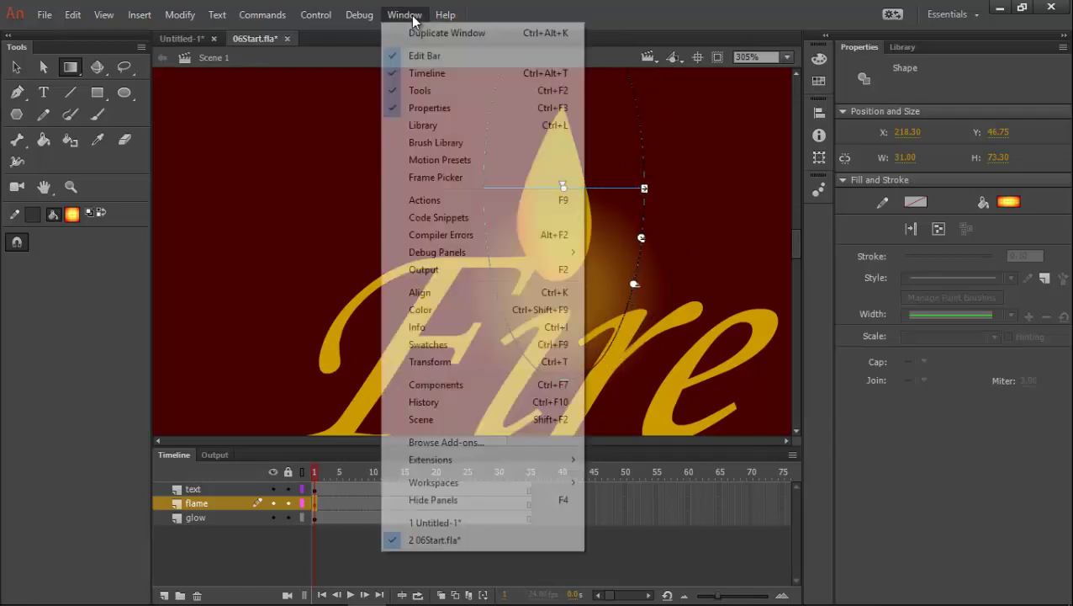
left_click(467, 311)
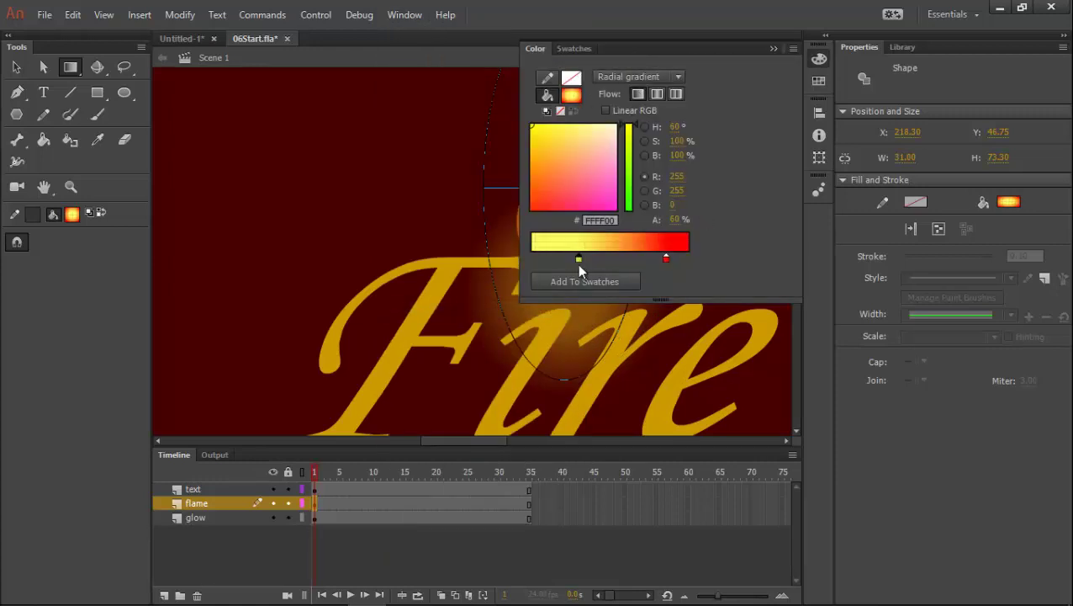
left_click_drag(579, 259, 611, 258)
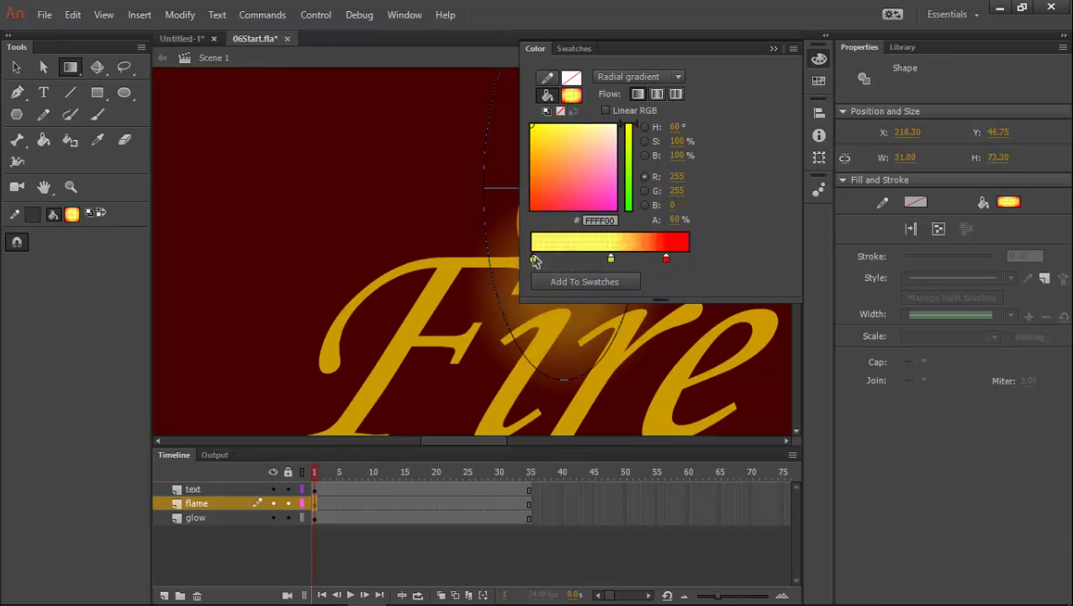
double_click(535, 259)
left_click(661, 309)
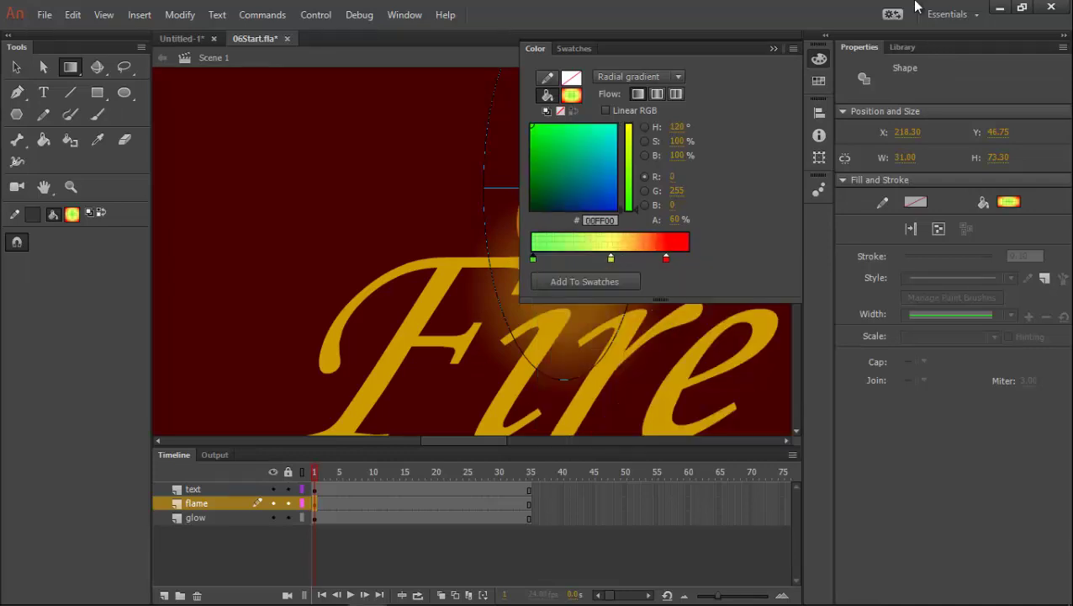
left_click(773, 49)
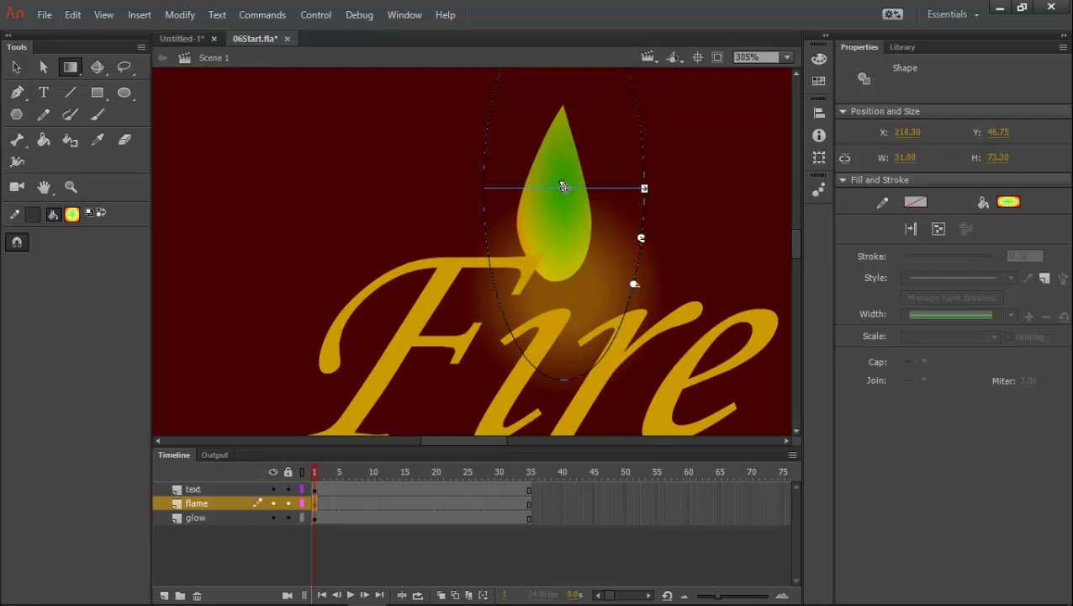
mouse_move(564, 186)
left_mouse_down()
mouse_move(496, 167)
mouse_move(623, 180)
mouse_move(562, 181)
left_mouse_up()
Try a solid dark gray fill from the default swatches on the flame
left_click(73, 215)
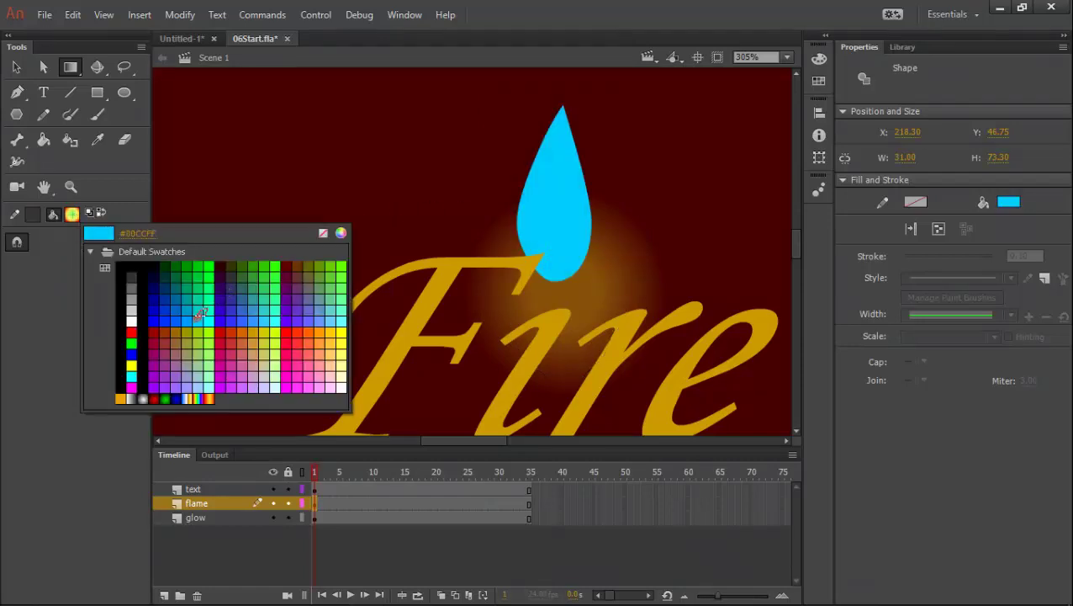
left_click(131, 286)
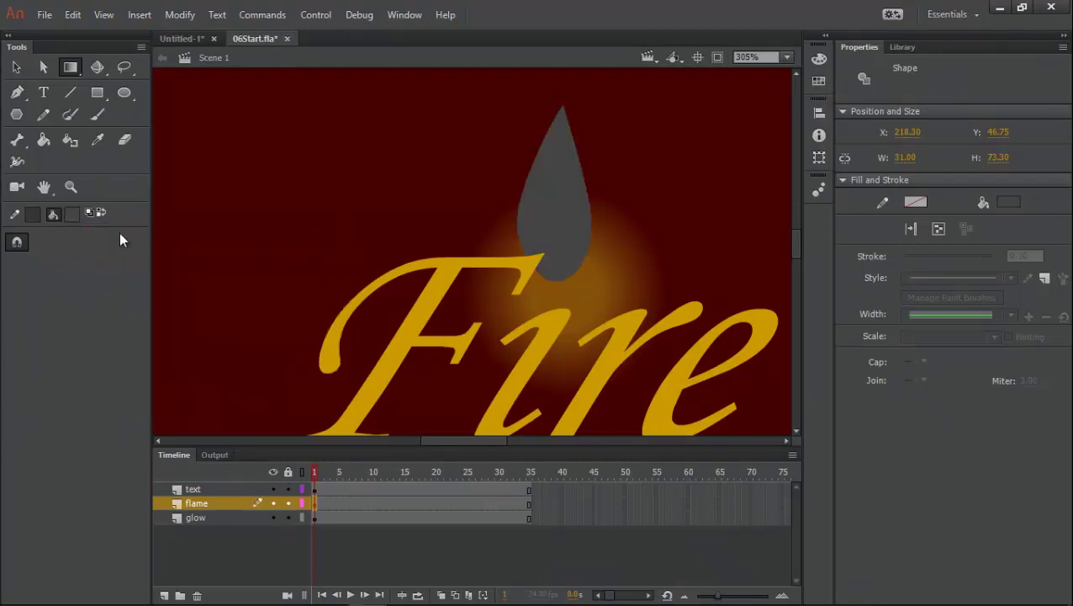
left_click(611, 173)
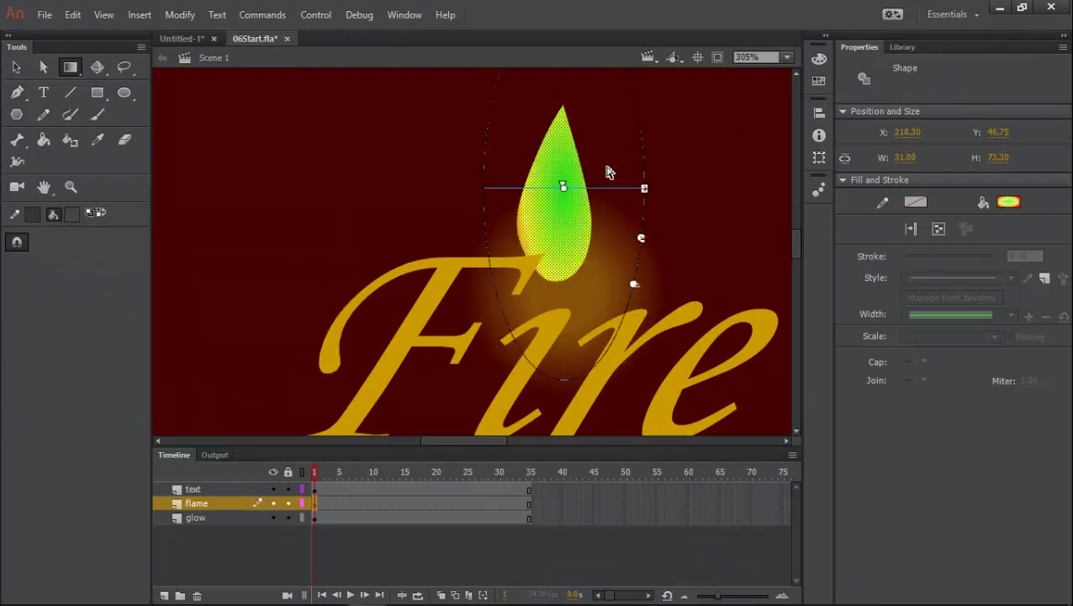
Move the yellow stop closer to the green stop with the Color panel floating beside the flame, and close the panel
left_click(393, 15)
left_click(443, 311)
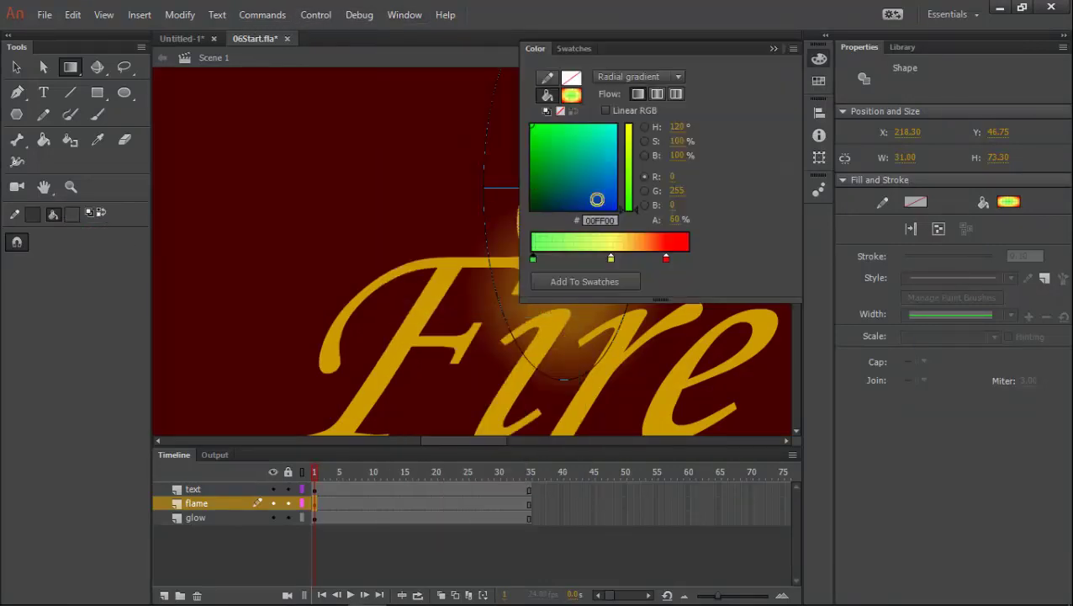
left_click_drag(625, 59, 338, 69)
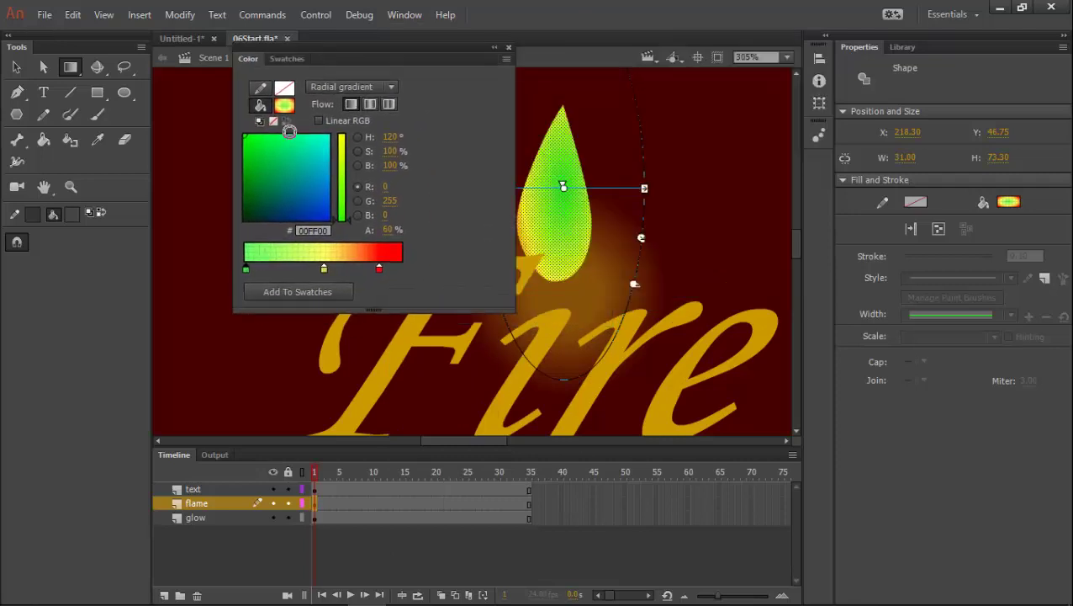
mouse_move(325, 271)
left_mouse_down()
mouse_move(340, 268)
mouse_move(305, 270)
left_mouse_up()
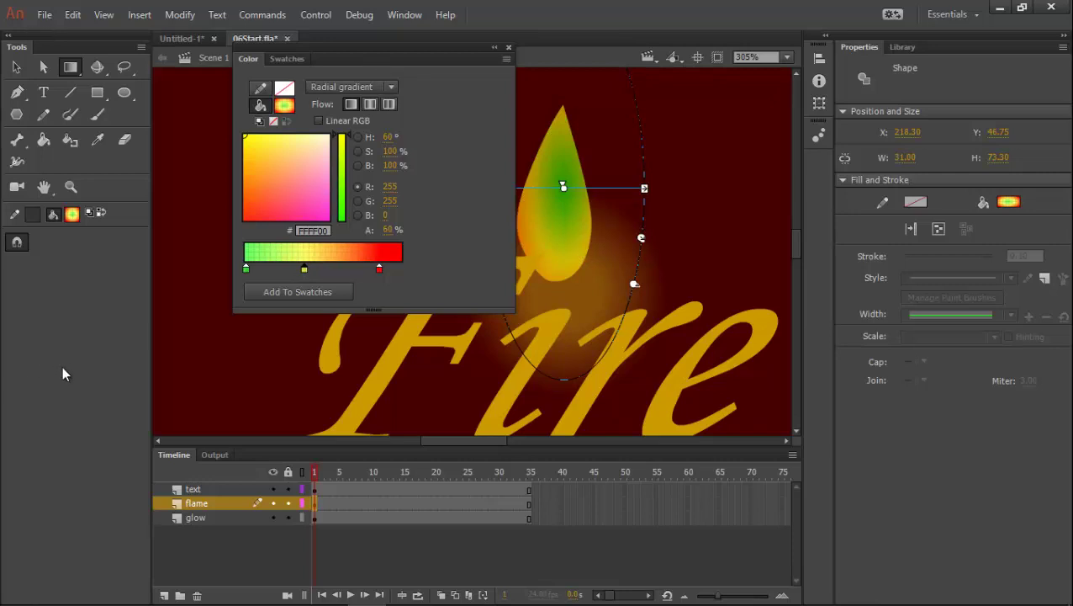
left_click(508, 47)
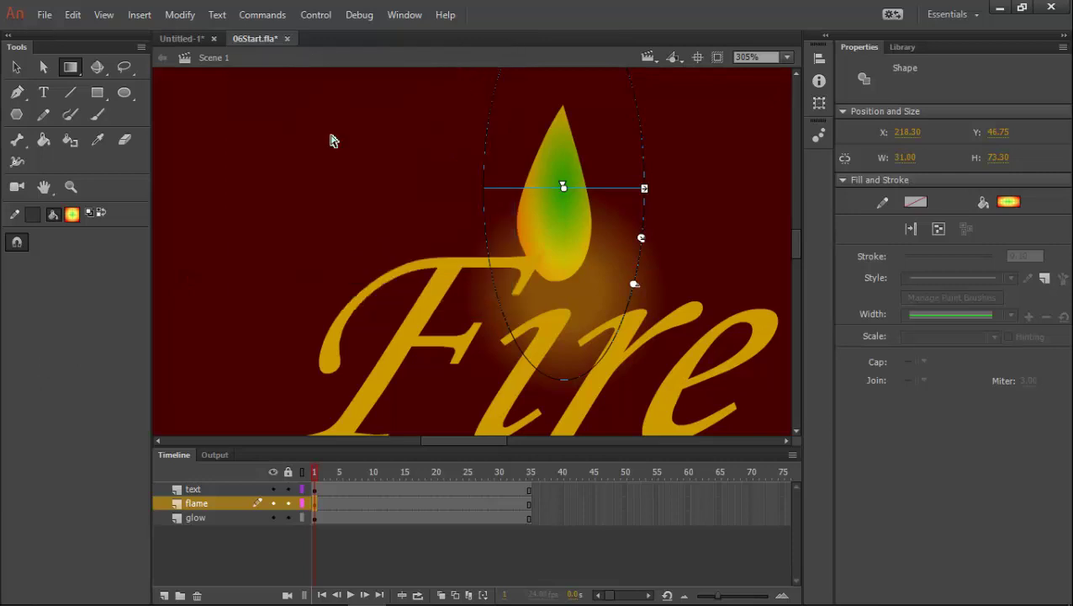
Show the Color panel again and collapse it to icons
left_click(52, 212)
left_click(402, 15)
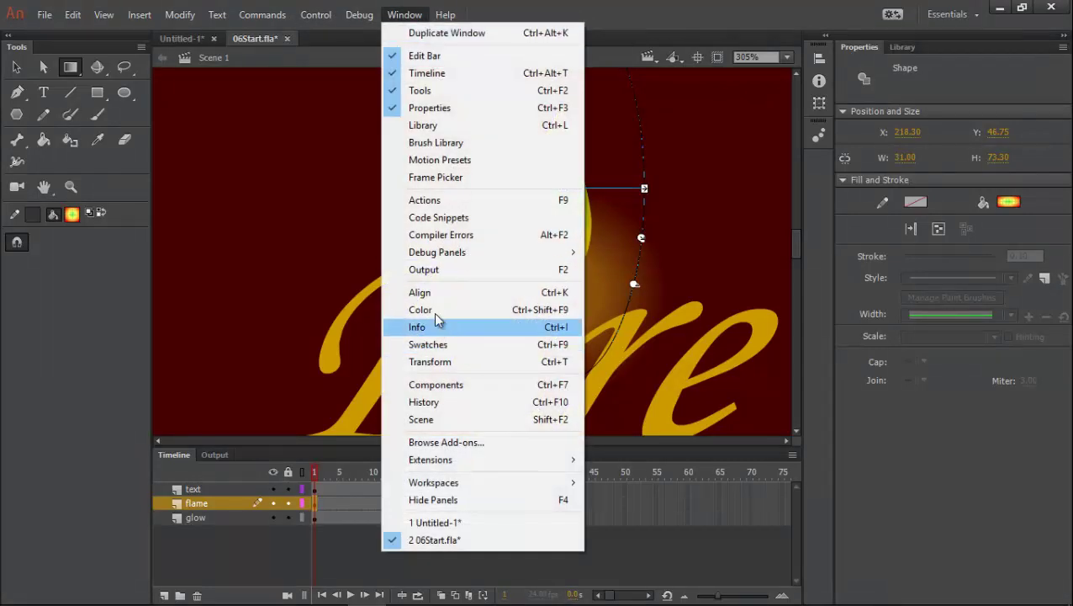
left_click(431, 307)
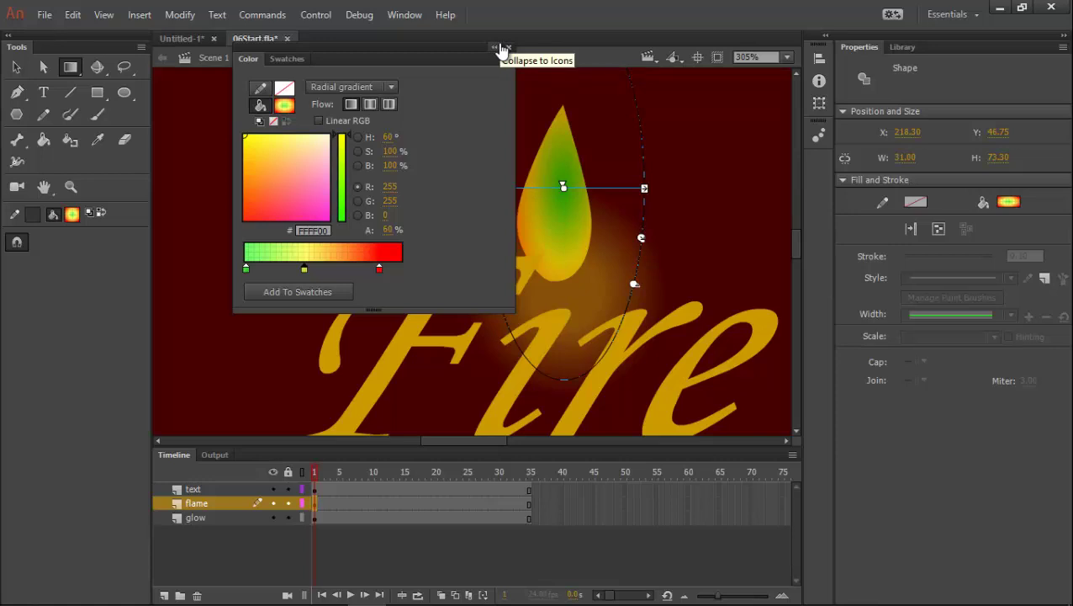
left_click(499, 46)
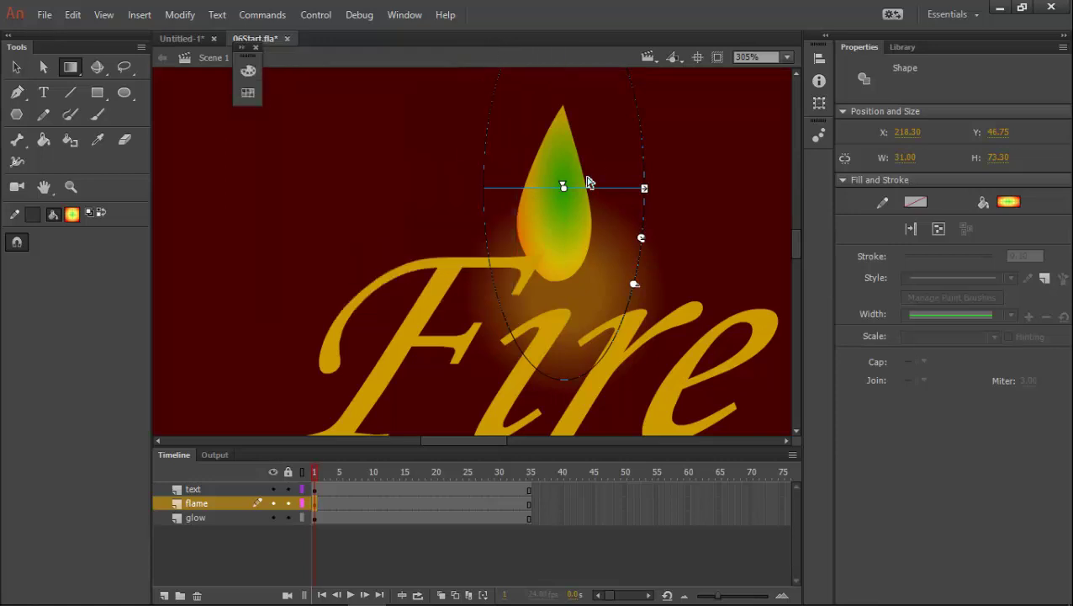
Shift the flame's gradient center down and slightly left at frame 1, and scrub through the following frames
mouse_move(563, 187)
left_mouse_down()
mouse_move(546, 197)
mouse_move(549, 228)
mouse_move(580, 138)
mouse_move(576, 219)
mouse_move(501, 230)
mouse_move(625, 215)
mouse_move(477, 202)
mouse_move(582, 158)
mouse_move(551, 208)
mouse_move(551, 184)
mouse_move(554, 203)
left_mouse_up()
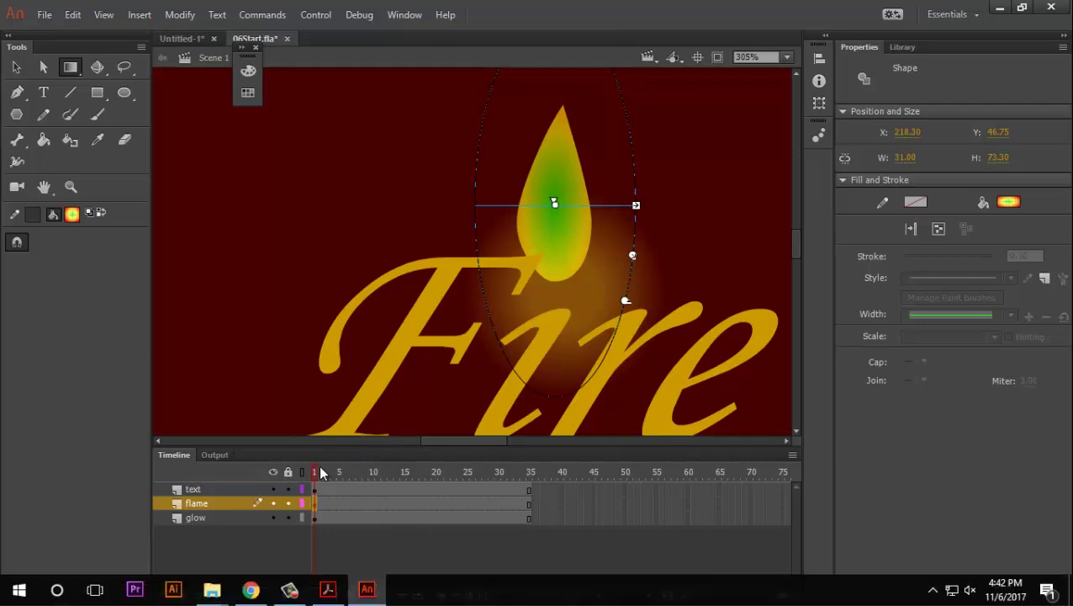
left_click_drag(319, 467, 362, 473)
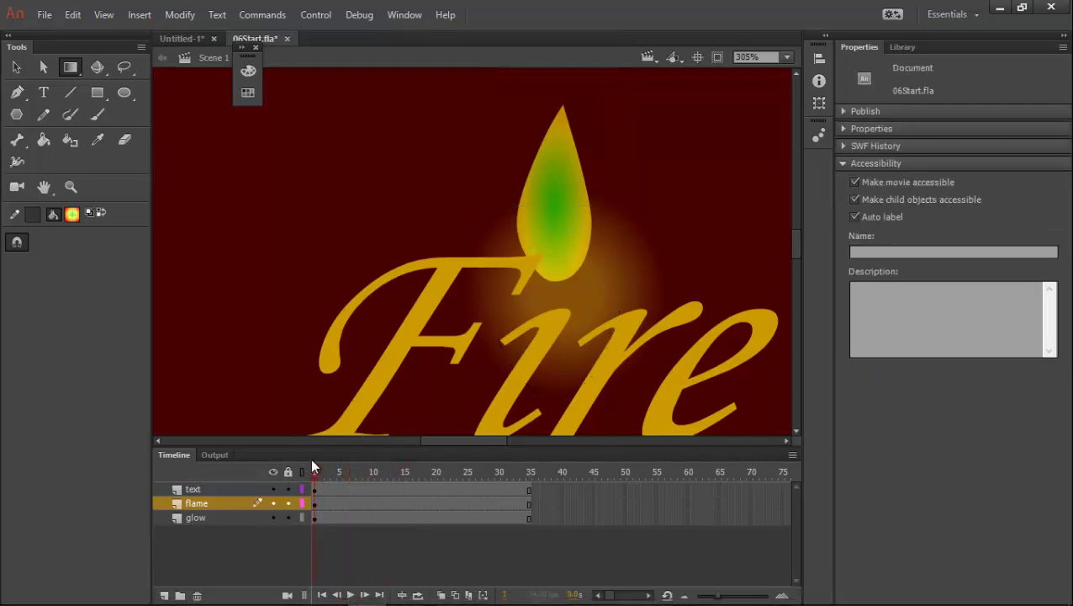
left_click(345, 503)
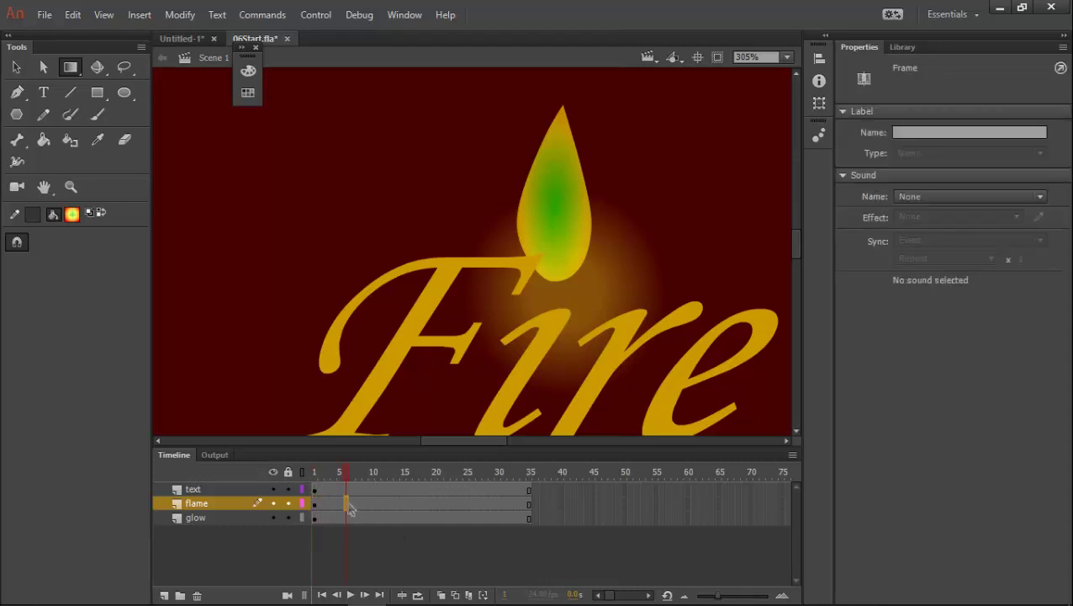
left_click(303, 485)
left_click(372, 471)
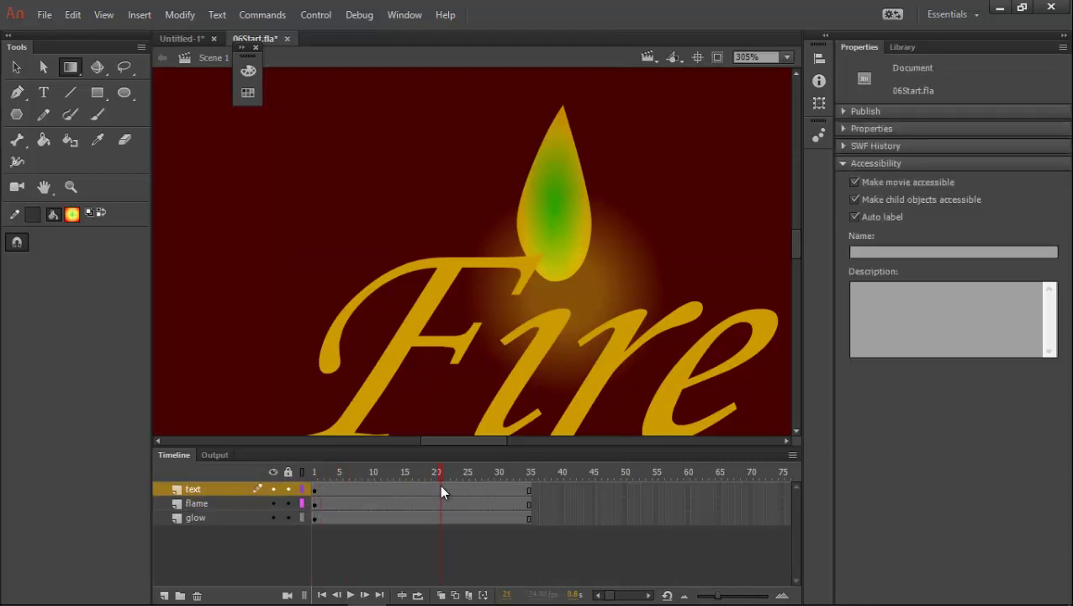
Insert a keyframe at frame 7 of the flame layer and move the gradient center to the flame's lower right
left_click(353, 503)
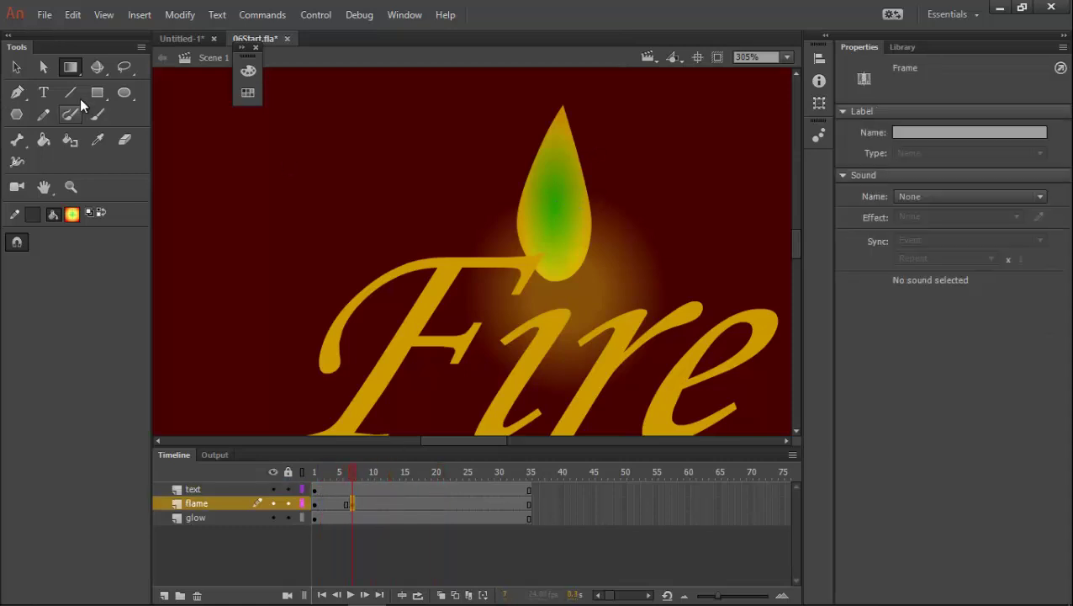
left_click(97, 67)
left_click(128, 85)
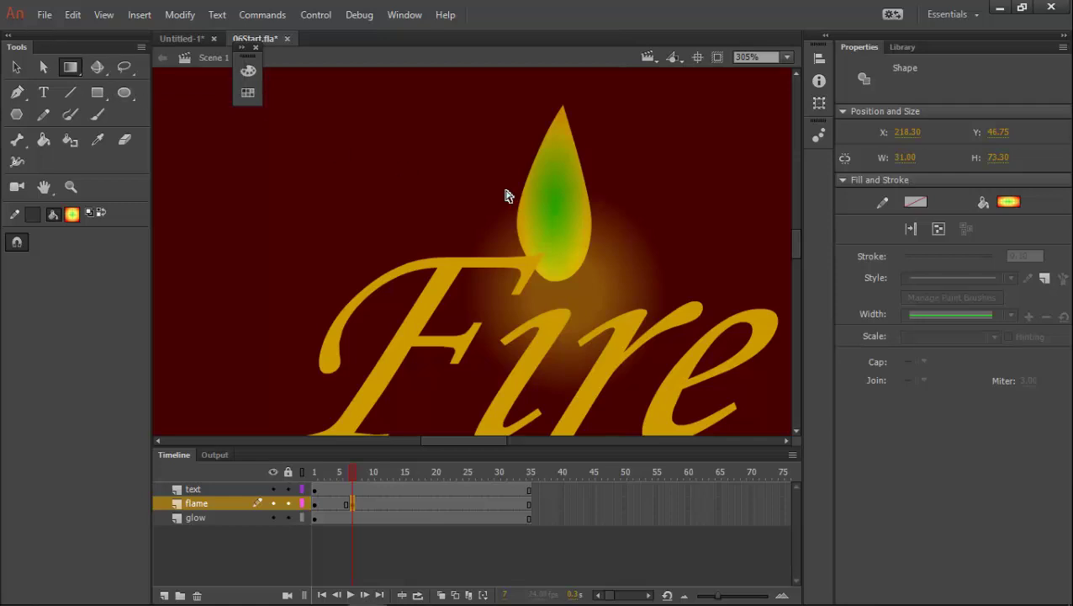
left_click(553, 202)
left_click_drag(553, 202, 571, 242)
Insert a keyframe at frame 13 of the flame layer, with the gradient center moved to the flame's upper left and the gradient shrunk
left_click_drag(401, 472, 407, 485)
key("comma")
key("comma")
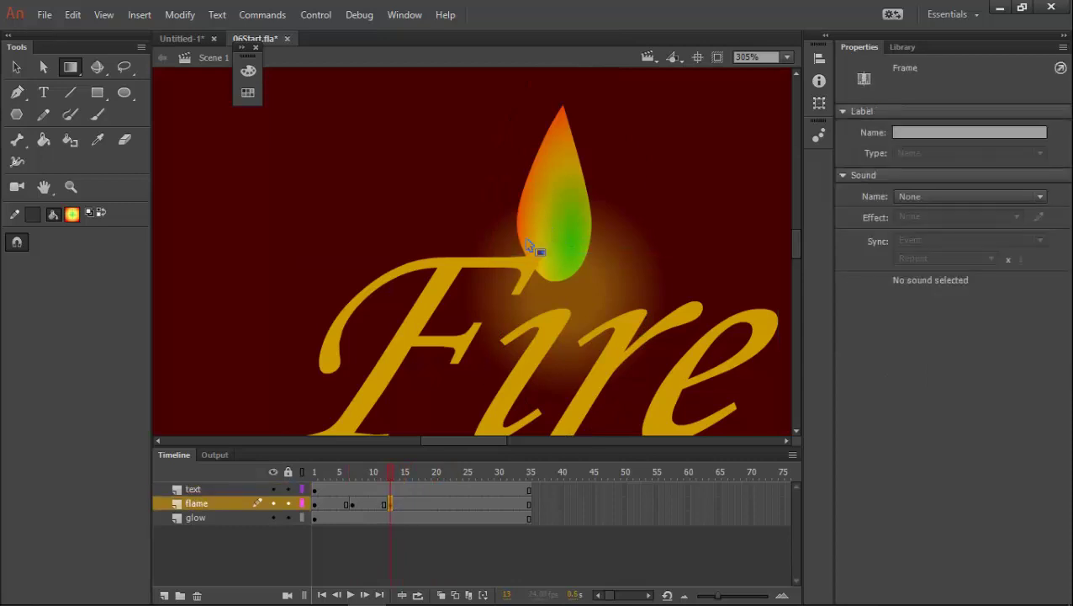
left_click(590, 234)
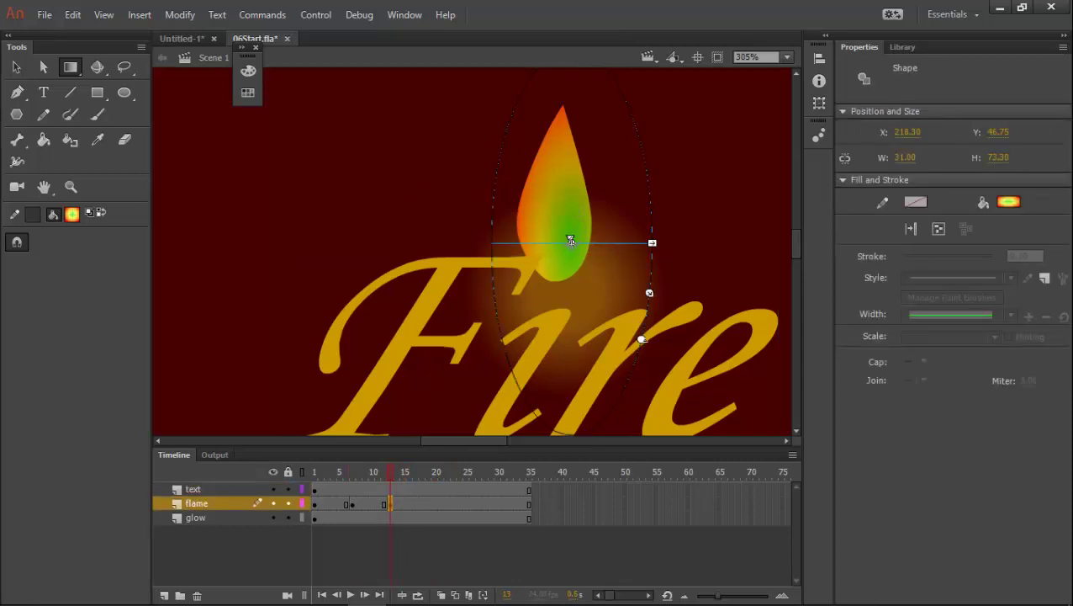
left_click_drag(570, 241, 535, 191)
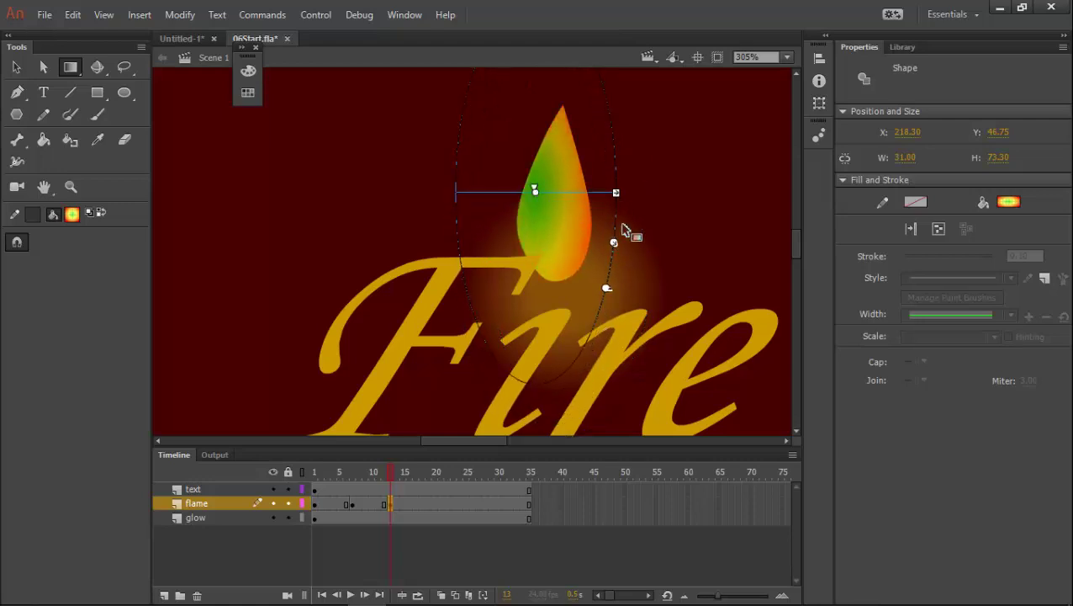
left_click_drag(613, 244, 574, 243)
Insert a keyframe at frame 24 of the flame layer and enlarge the gradient well beyond the flame
left_click_drag(379, 476, 492, 474)
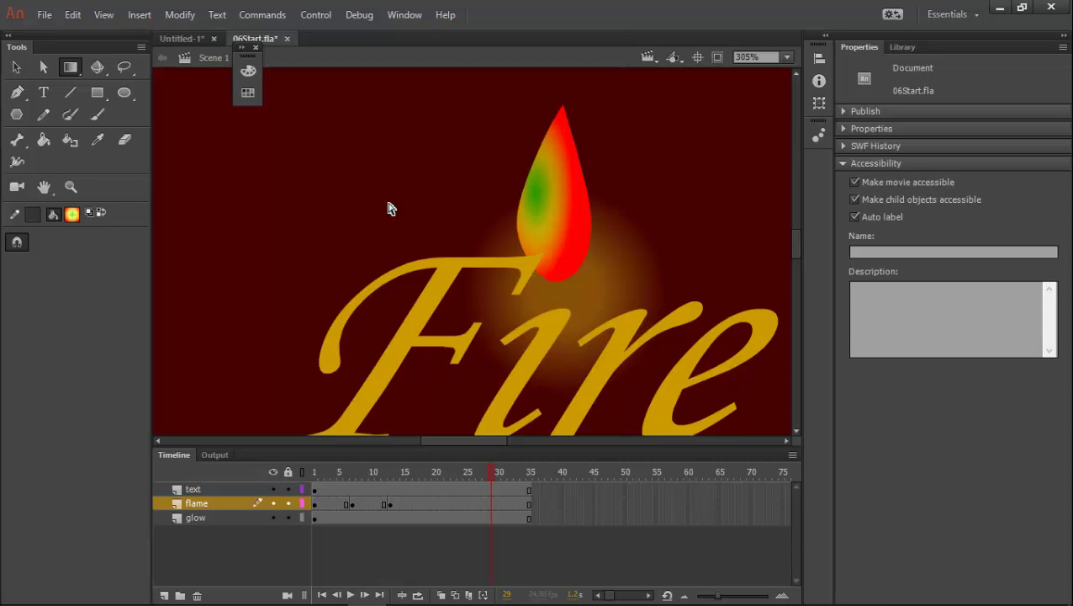
left_click(450, 503)
left_click(461, 504)
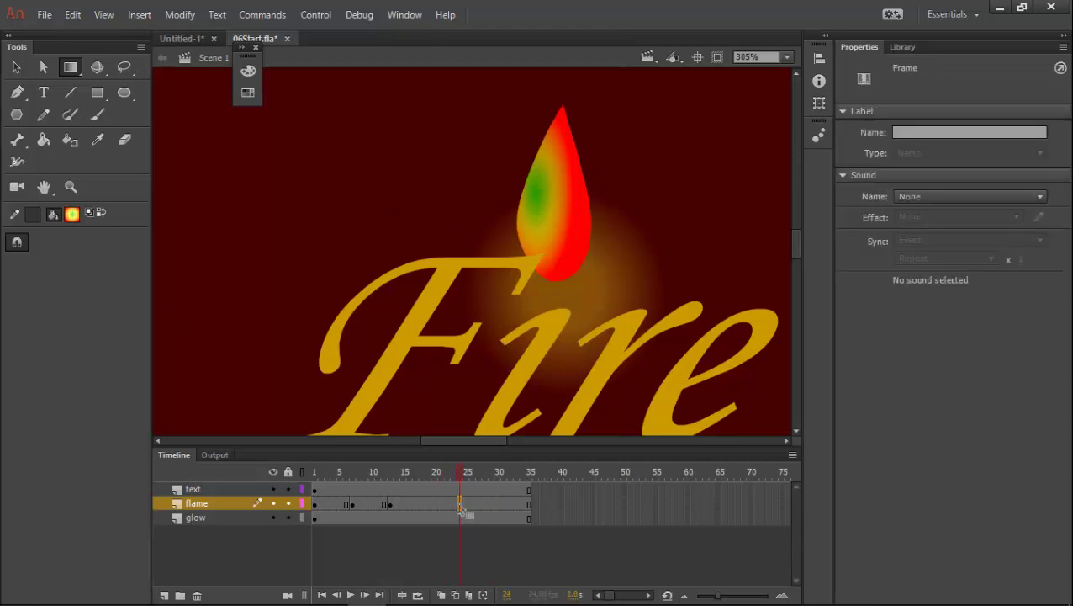
left_click(578, 176)
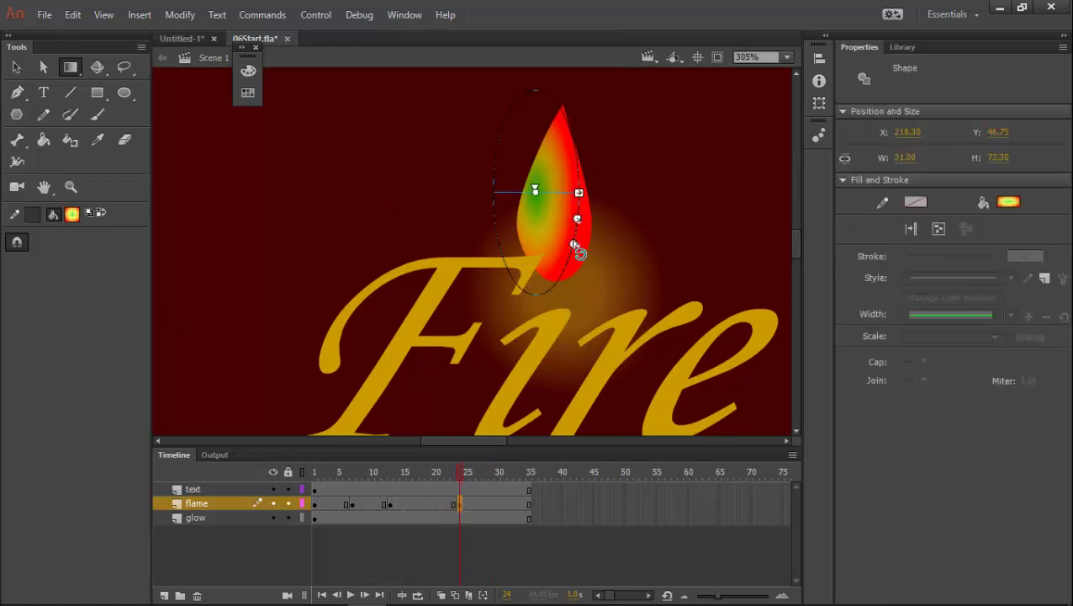
left_click_drag(577, 218, 714, 309)
Insert a keyframe at frame 31 of the flame layer, shrink the gradient, and shift its center and focal point to the right
left_click(503, 473)
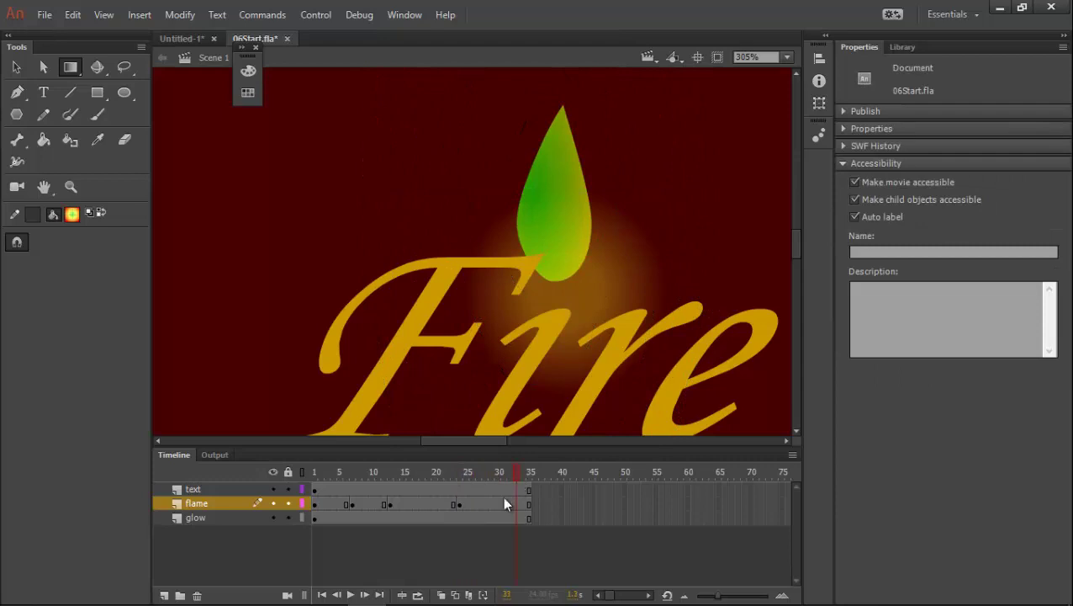
left_click(503, 504)
left_click(579, 242)
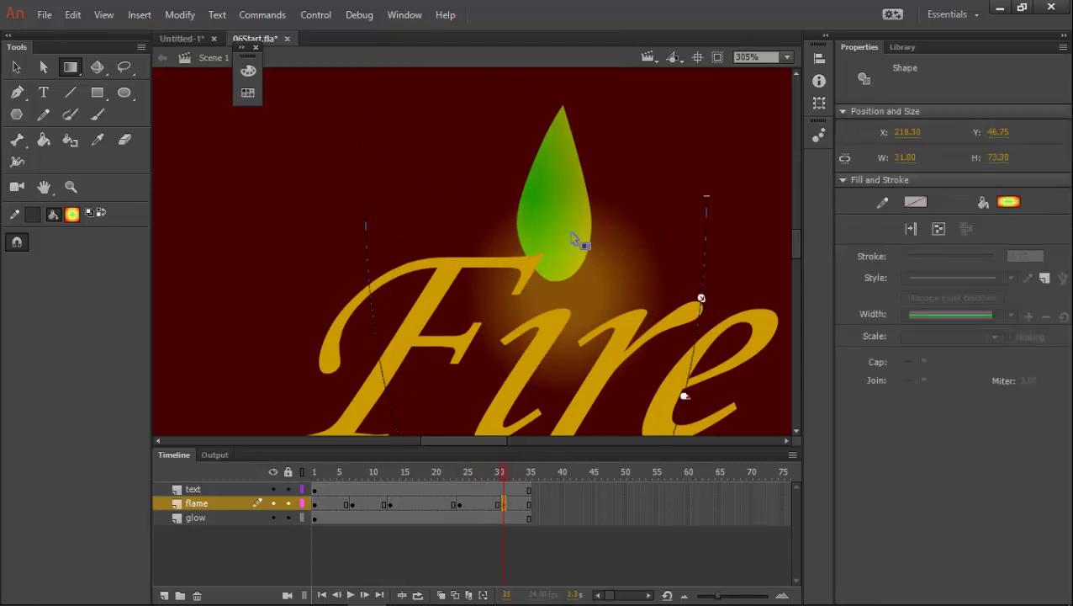
left_click_drag(703, 301, 610, 235)
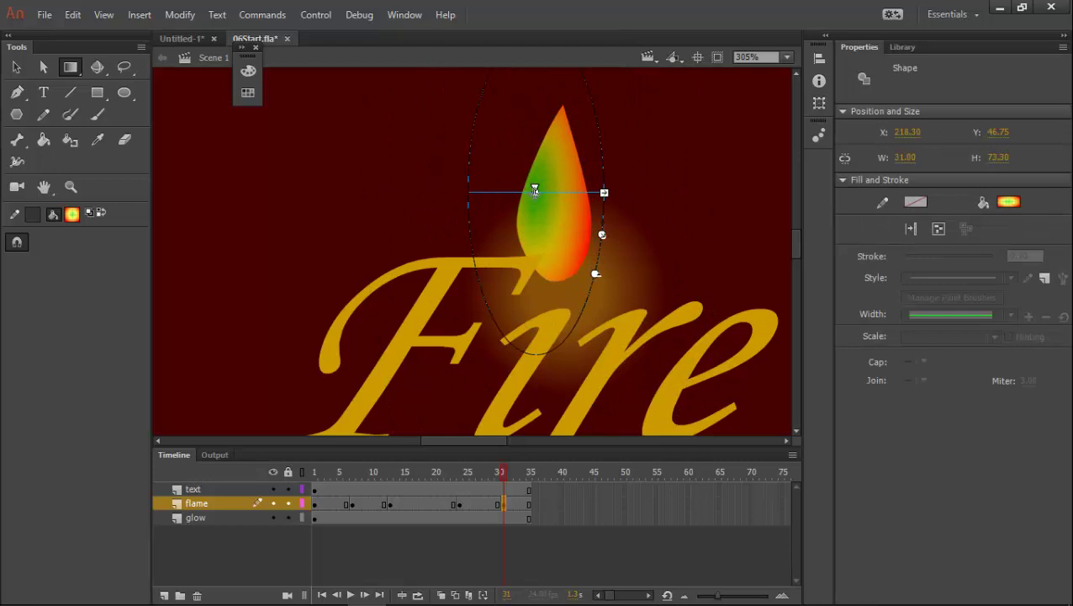
left_click_drag(535, 190, 587, 192)
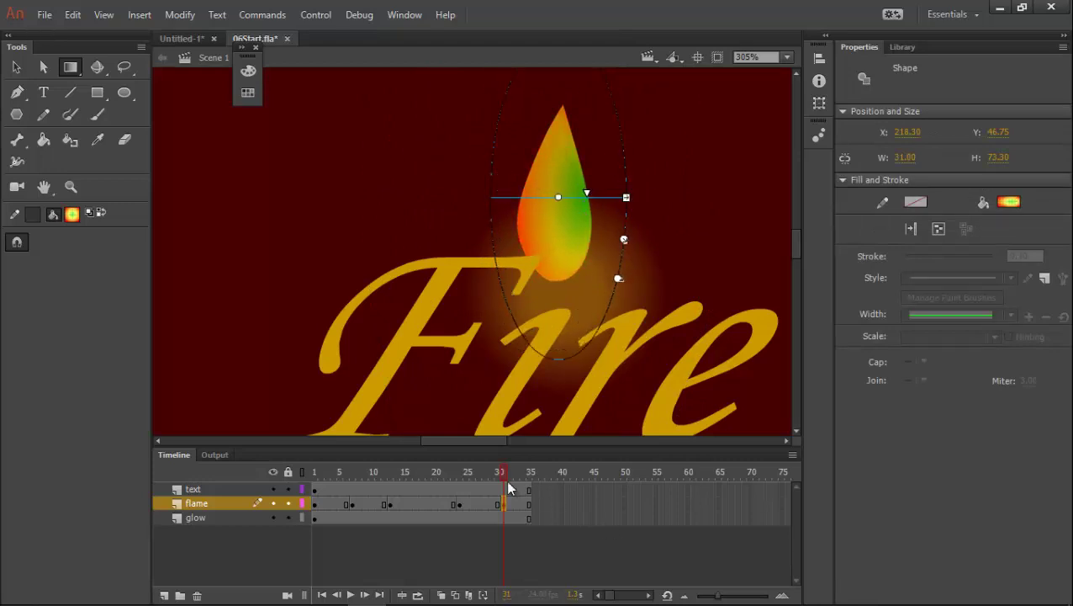
Scrub through frames 1 to 35 to preview the flame's gradient changes and return to frame 1
left_click_drag(505, 472, 187, 439)
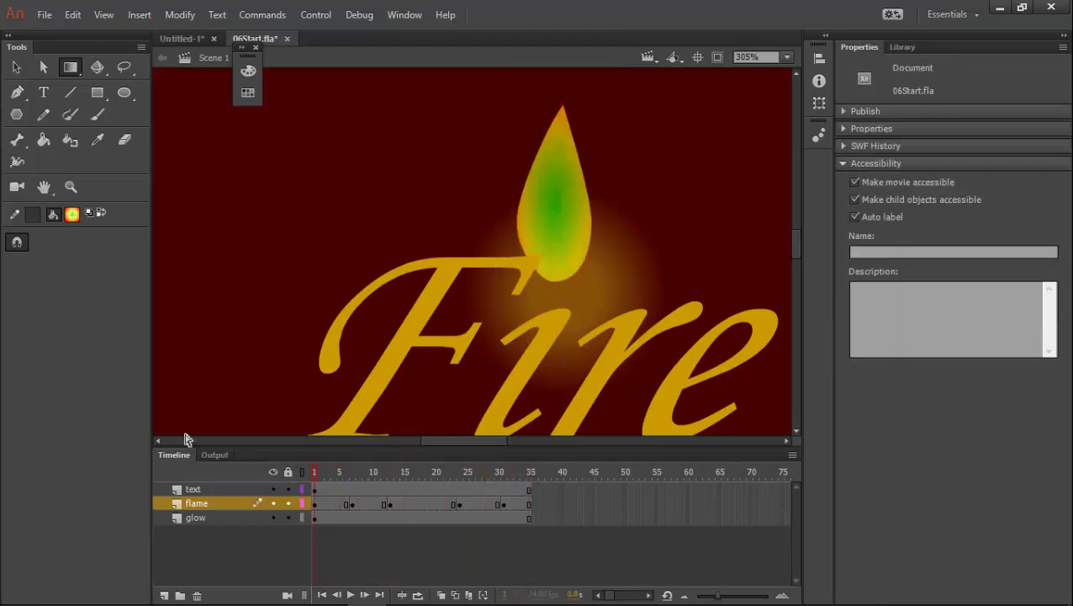
left_click_drag(314, 473, 529, 495)
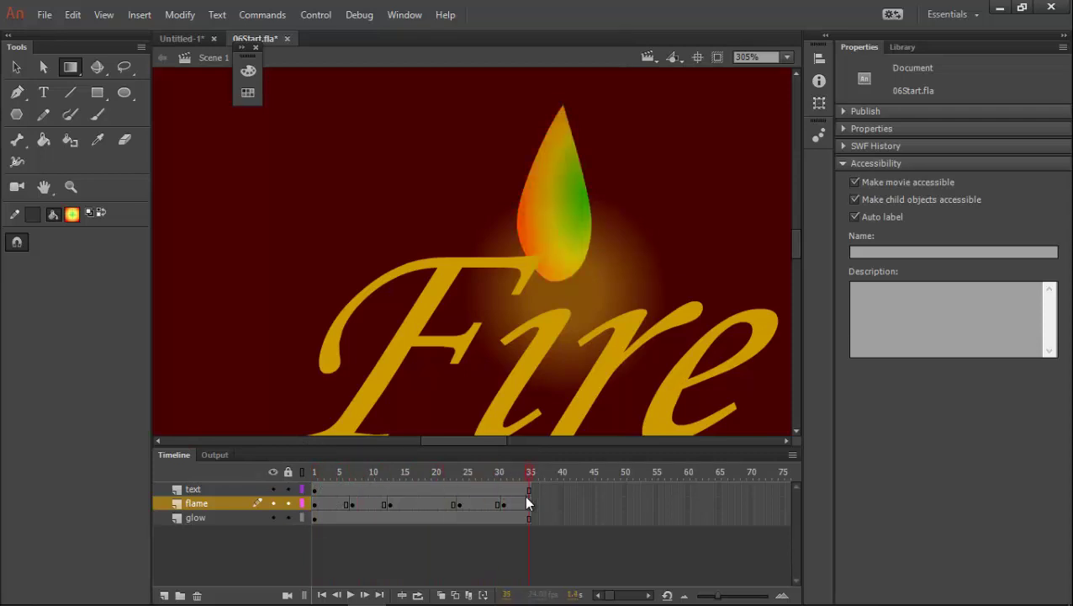
key("shift+comma")
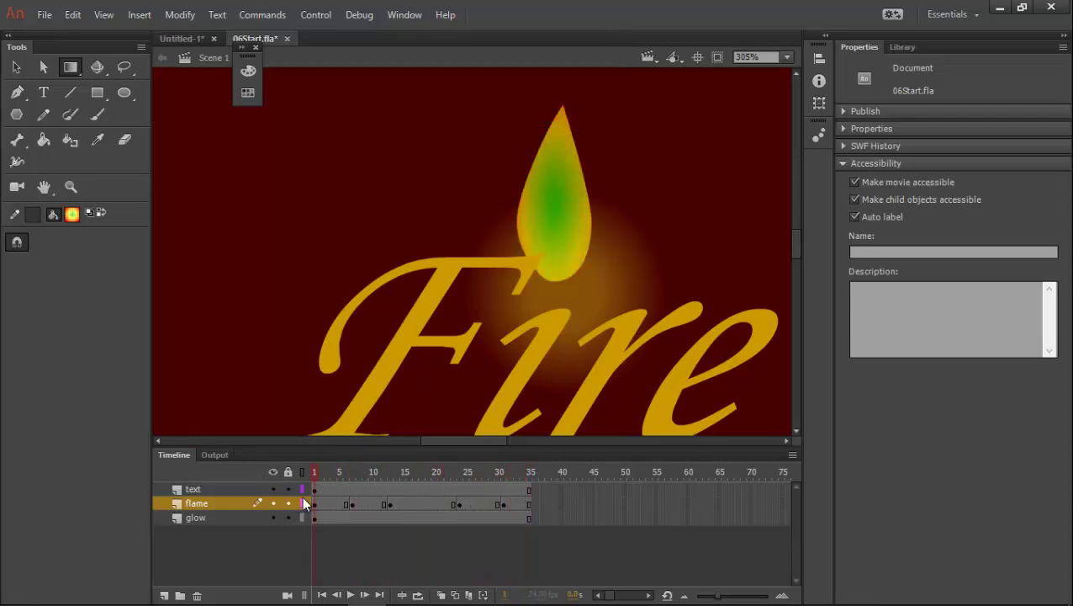
Create shape tweens on the flame layer between the frame 1, 7 and 13 keyframes
left_click(327, 503)
right_click(327, 503)
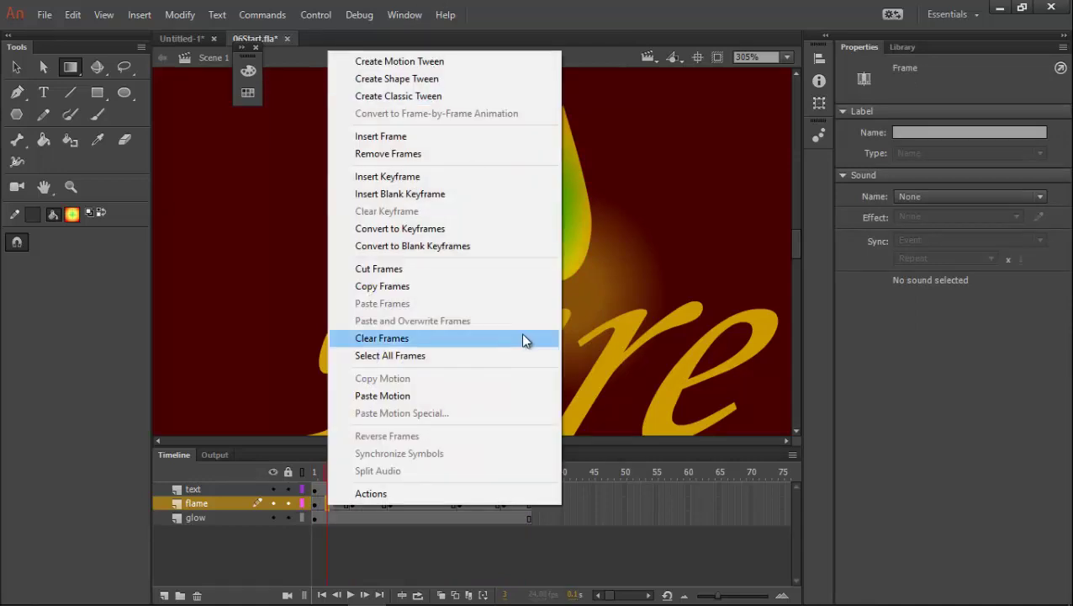
left_click(417, 78)
left_click_drag(314, 476, 365, 494)
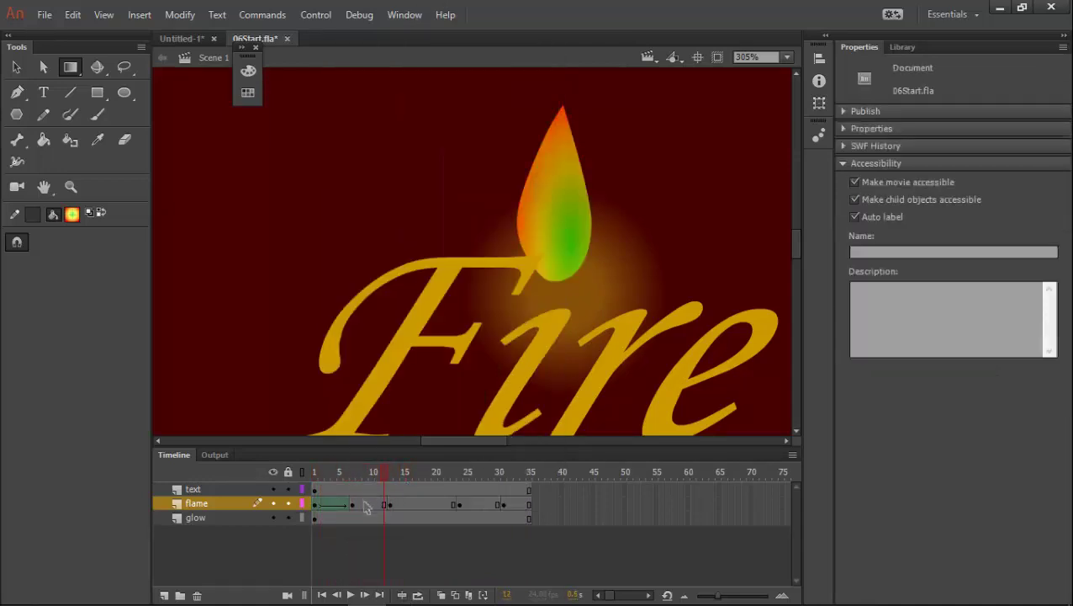
left_click(363, 503)
right_click(363, 503)
left_click(433, 78)
Add shape tweens to the flame layer's spans between the keyframes at frames 13, 24 and 31
left_click(416, 503)
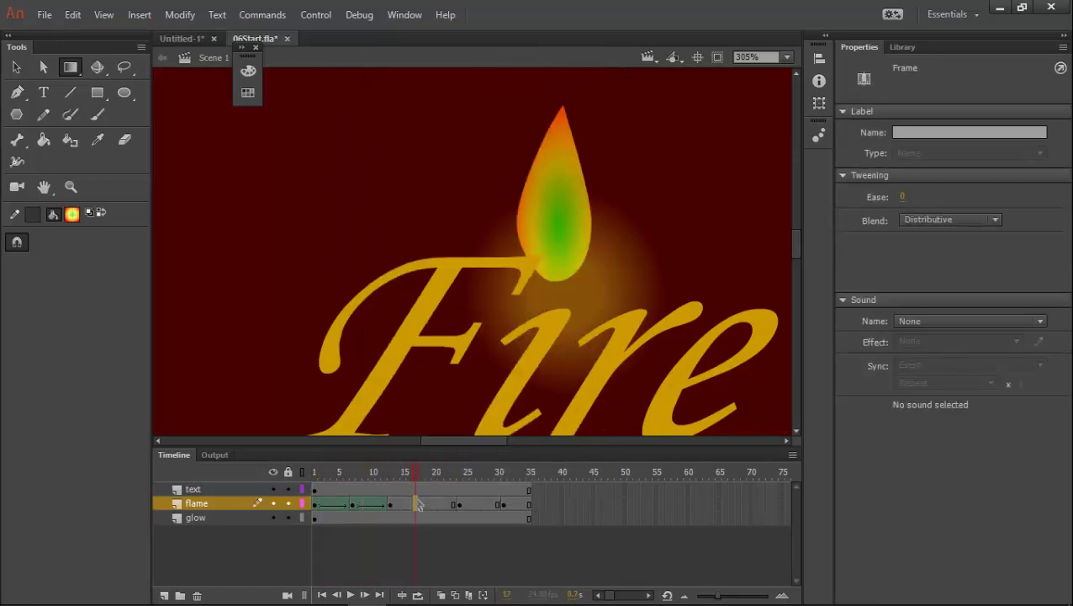
right_click(416, 503)
left_click(455, 73)
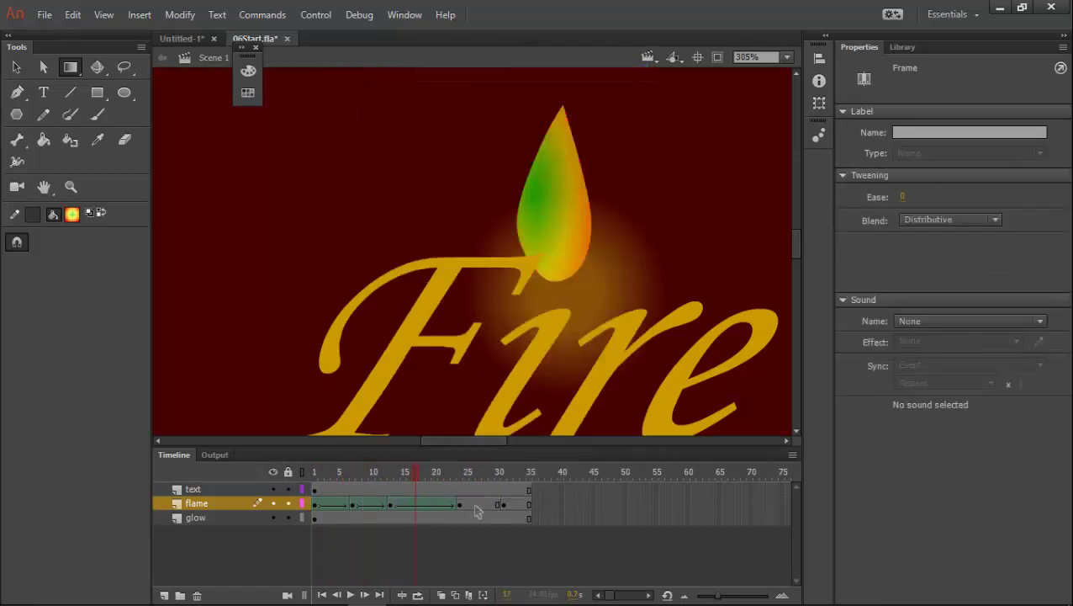
left_click(476, 502)
right_click(476, 503)
left_click(545, 78)
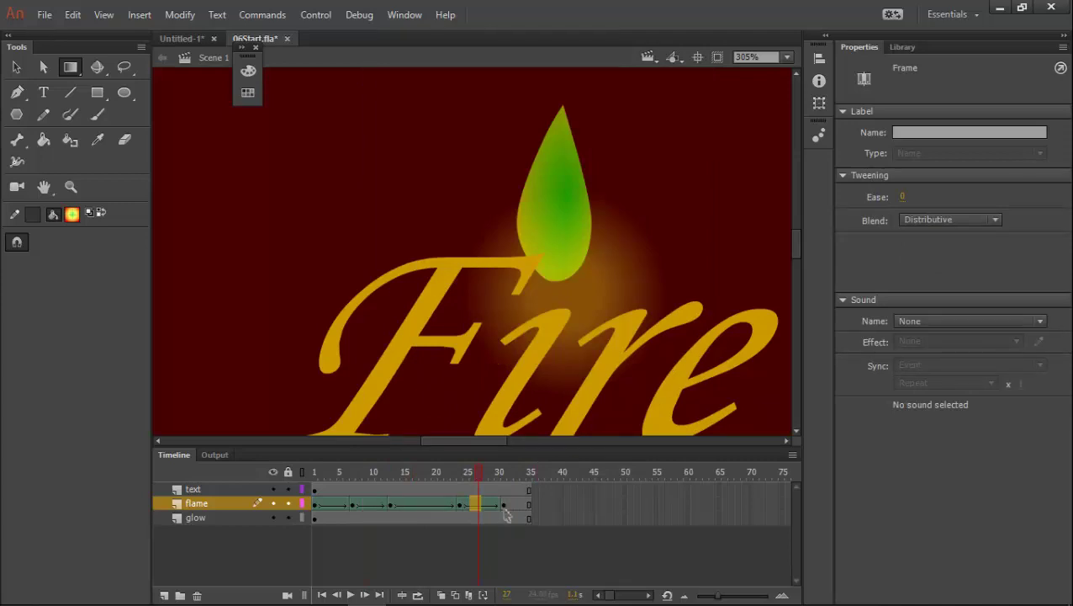
Copy the flame layer's first keyframe to frame 35 and create a shape tween from frame 31 to it
left_click(314, 503)
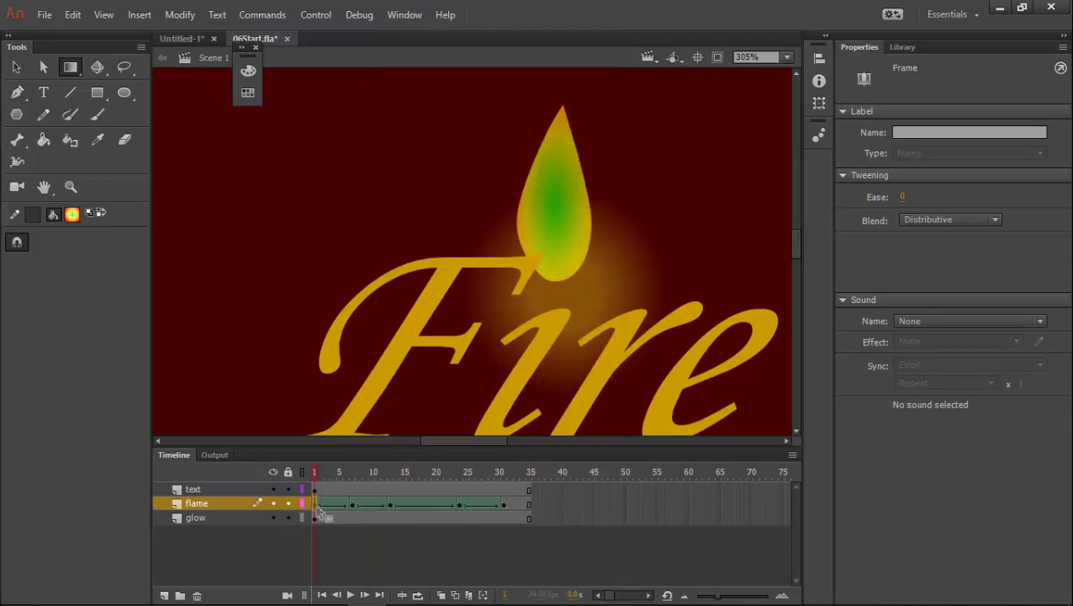
left_click_drag(521, 507, 529, 505)
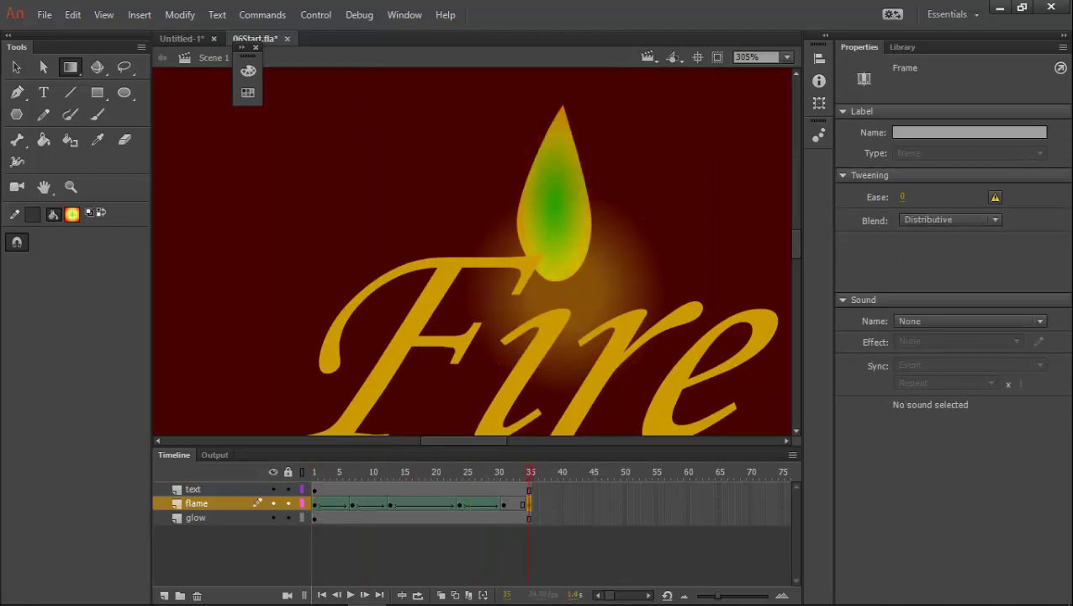
right_click(513, 506)
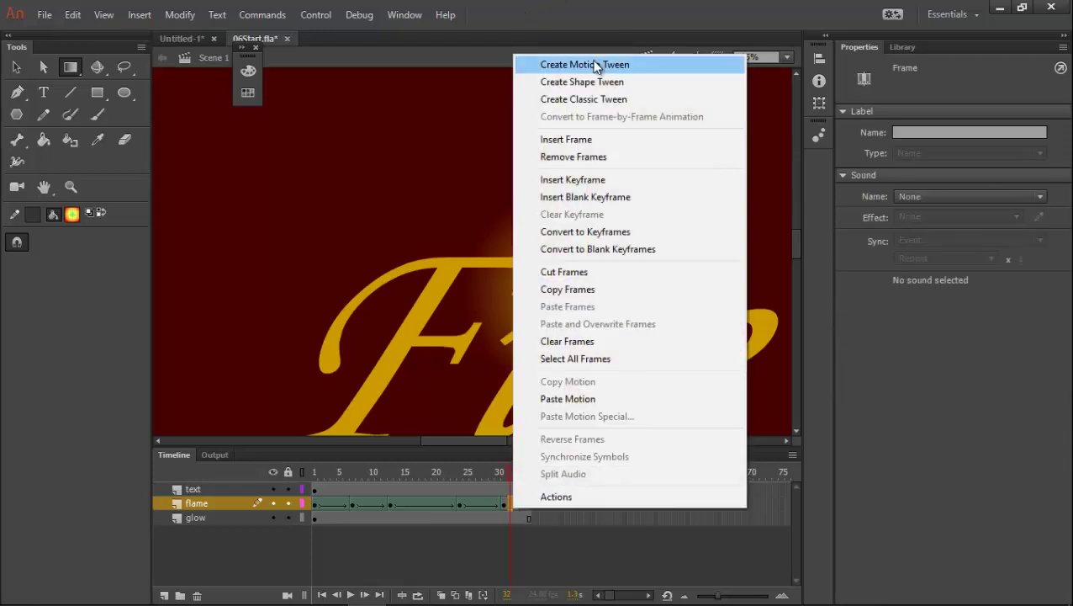
left_click(593, 82)
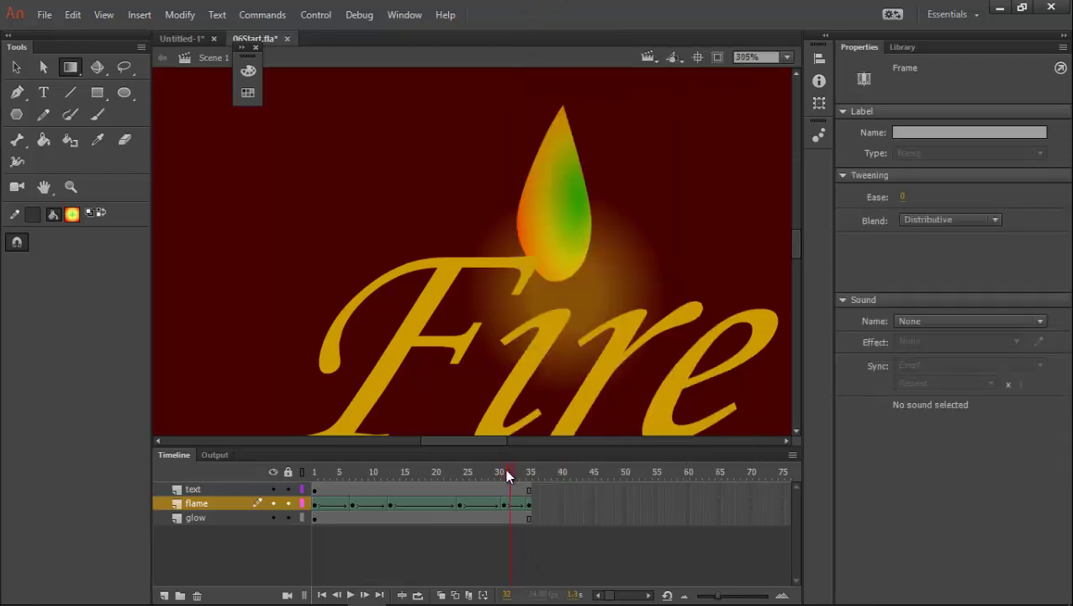
Play the flame animation from frame 1 and scrub back to around frame 17 to review the tweened gradients
left_click(314, 471)
left_click(352, 595)
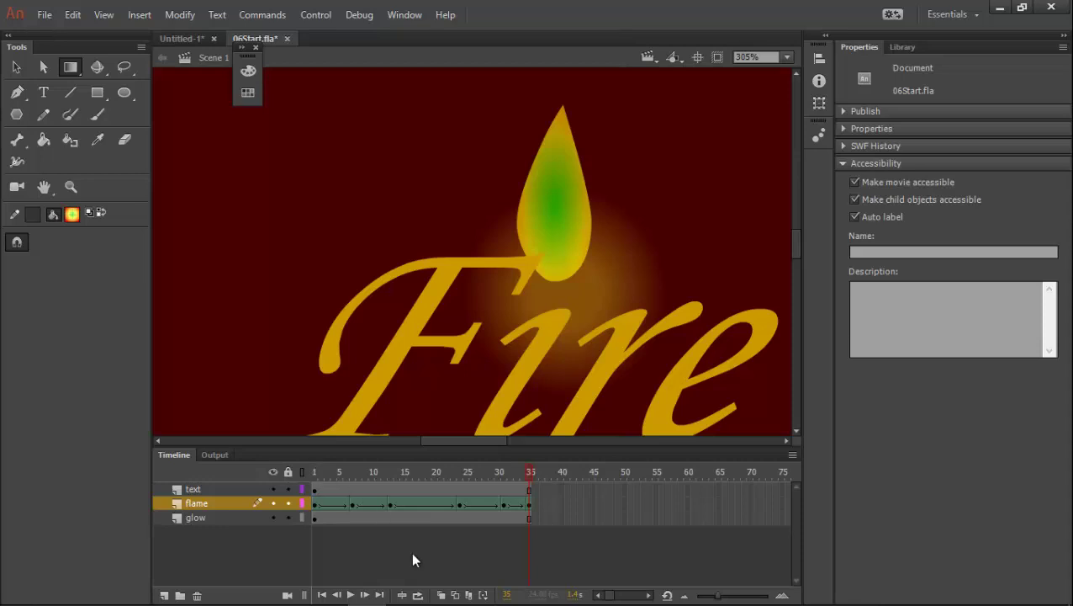
left_click_drag(517, 476, 431, 476)
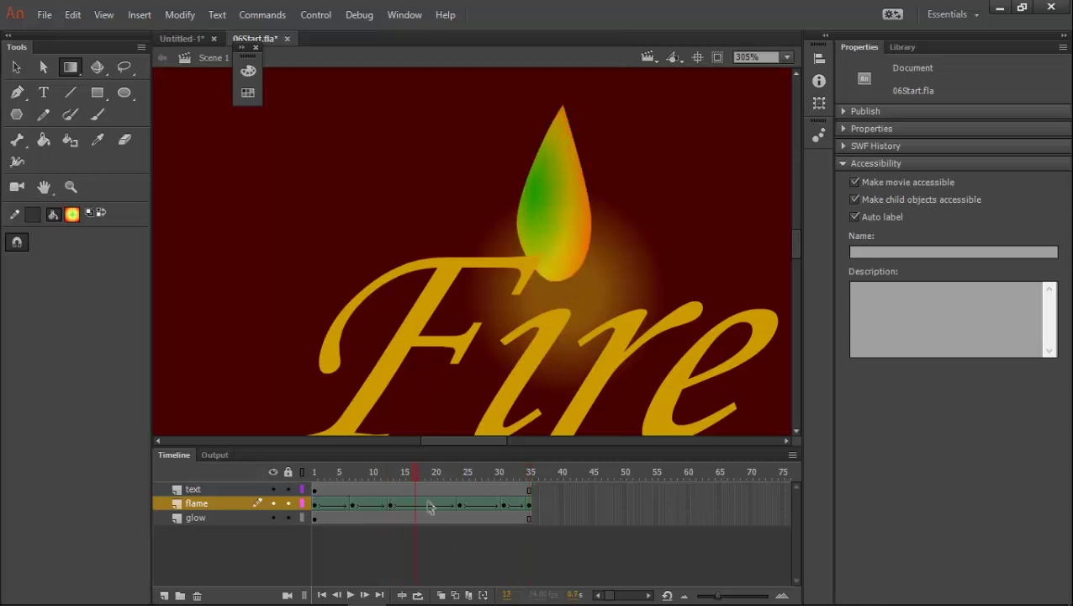
Turn on onion skin outlines at frame 19 of the flame layer and extend their range to cover frames 1 to 35
left_click(428, 502)
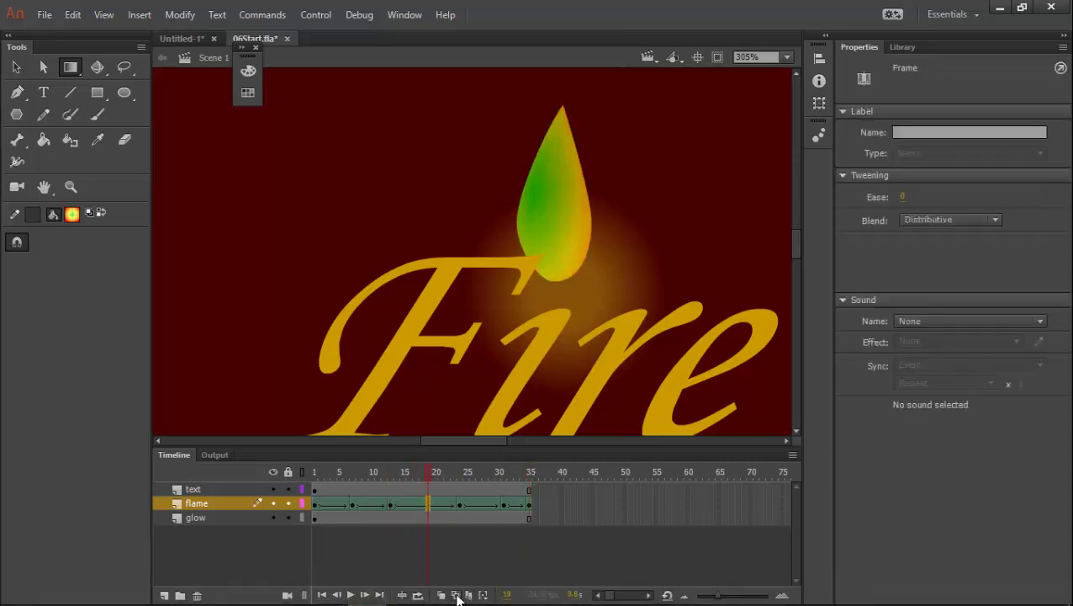
left_click(455, 595)
left_click_drag(419, 473, 332, 476)
left_click_drag(443, 467, 530, 469)
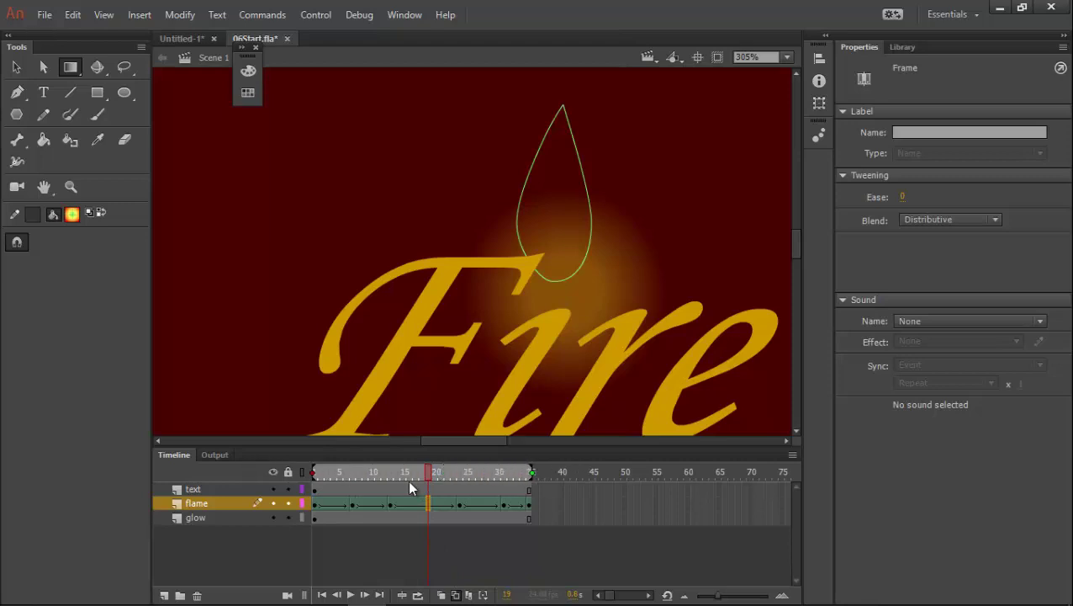
mouse_move(410, 476)
left_mouse_down()
mouse_move(340, 469)
mouse_move(407, 472)
mouse_move(429, 495)
left_mouse_up()
left_click(429, 503)
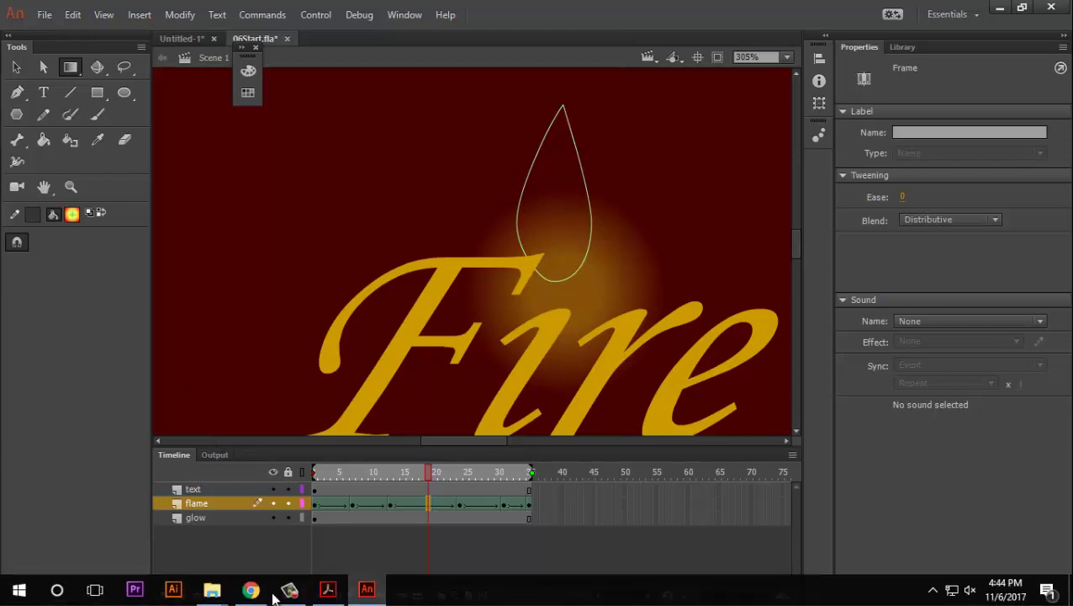
left_click(289, 589)
left_click(673, 471)
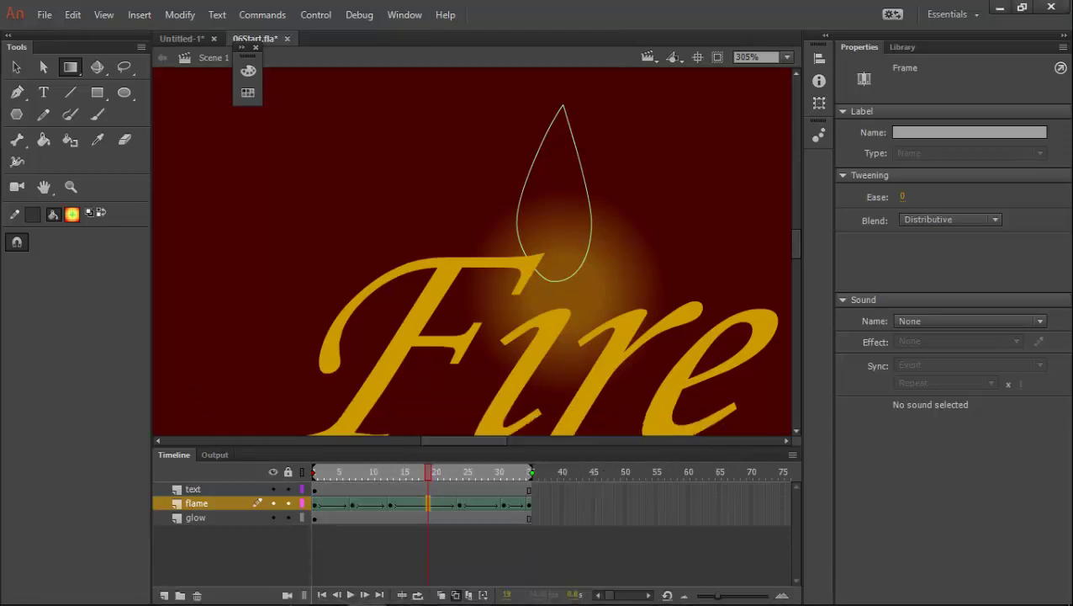
Switch to the book PDF in Acrobat Reader, go to page 302 and select the heading "Creating and Using Masks"
left_click(359, 591)
scroll(364, 532, "down", 3)
scroll(443, 313, "up", 1)
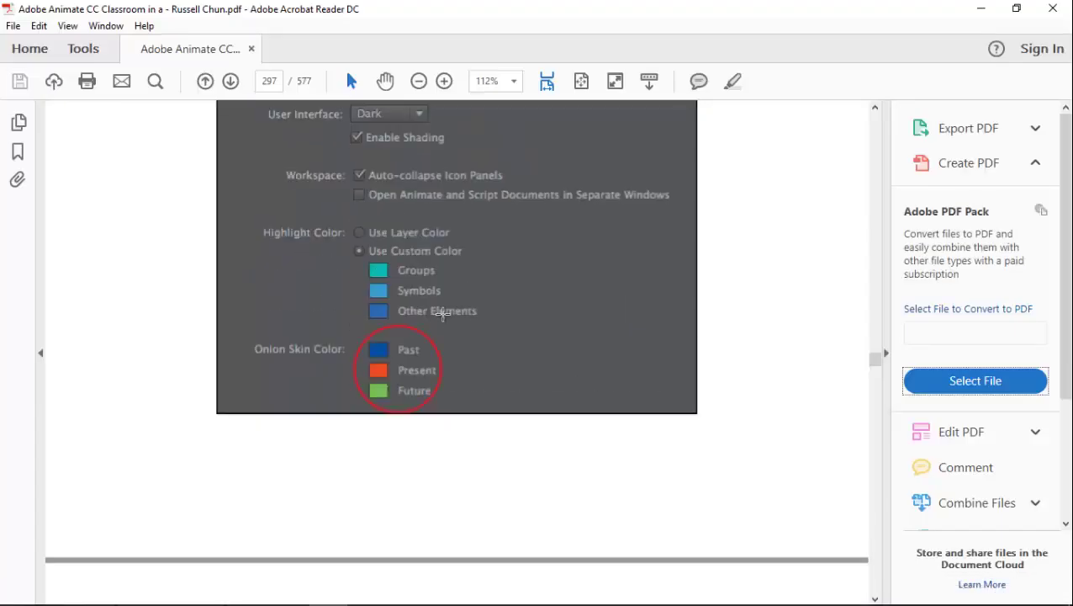
scroll(429, 327, "down", 10)
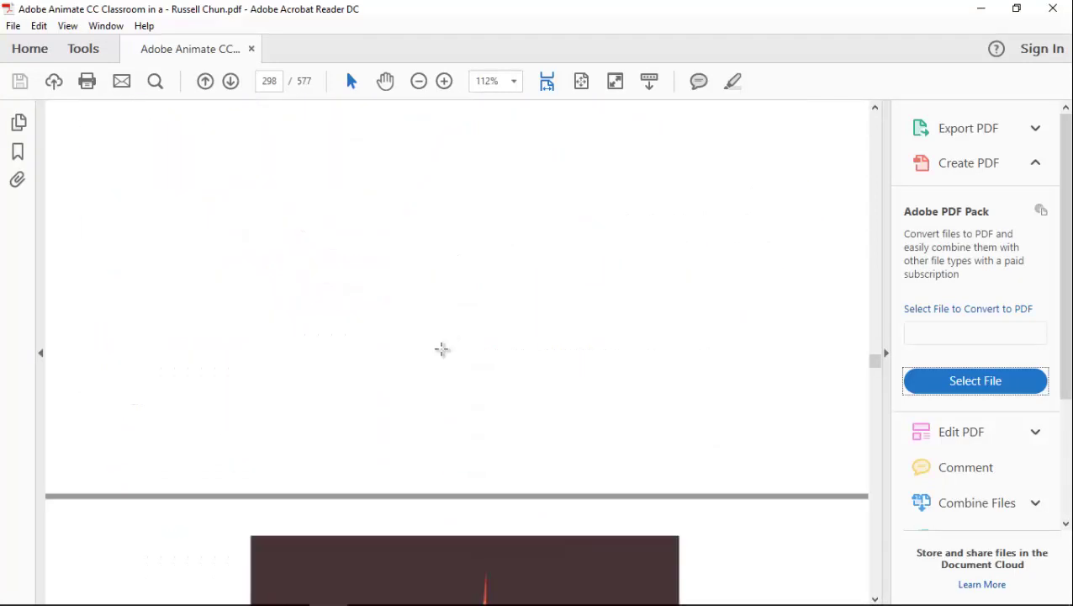
scroll(442, 349, "down", 15)
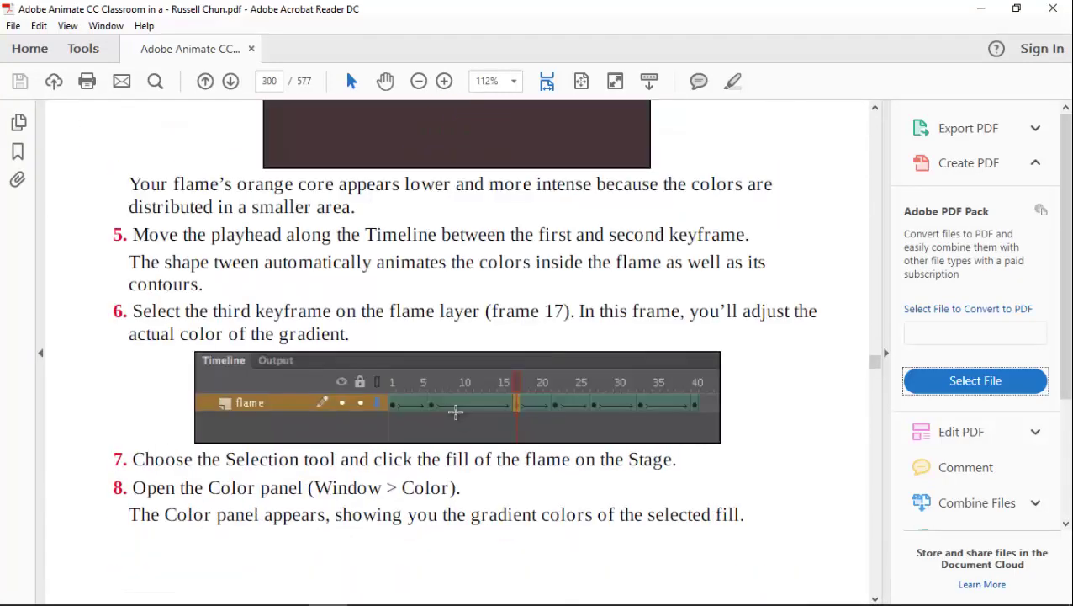
scroll(455, 410, "down", 15)
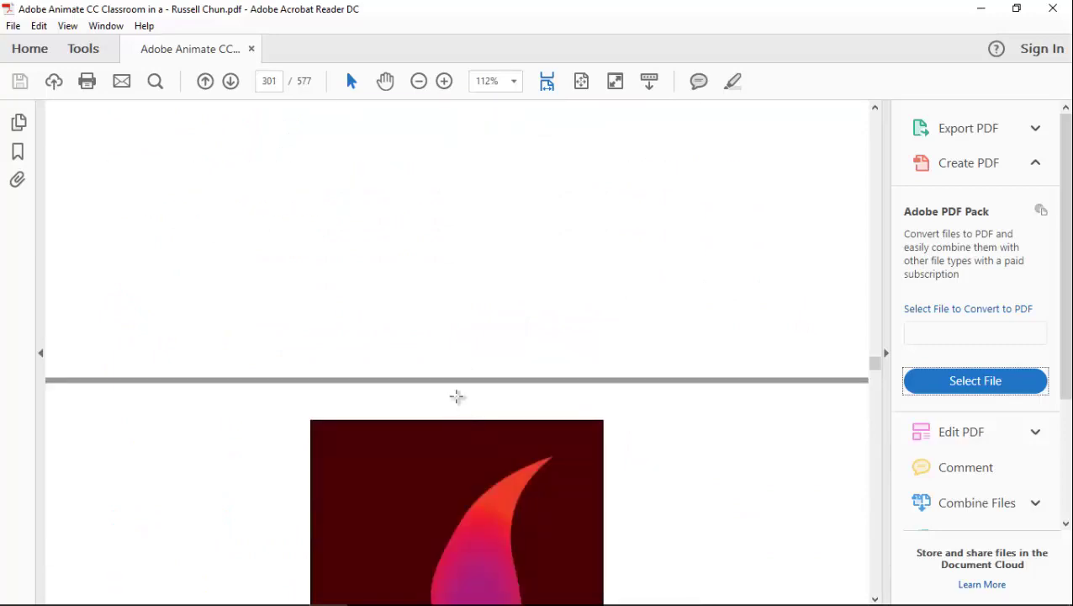
scroll(457, 396, "down", 15)
scroll(439, 402, "up", 4)
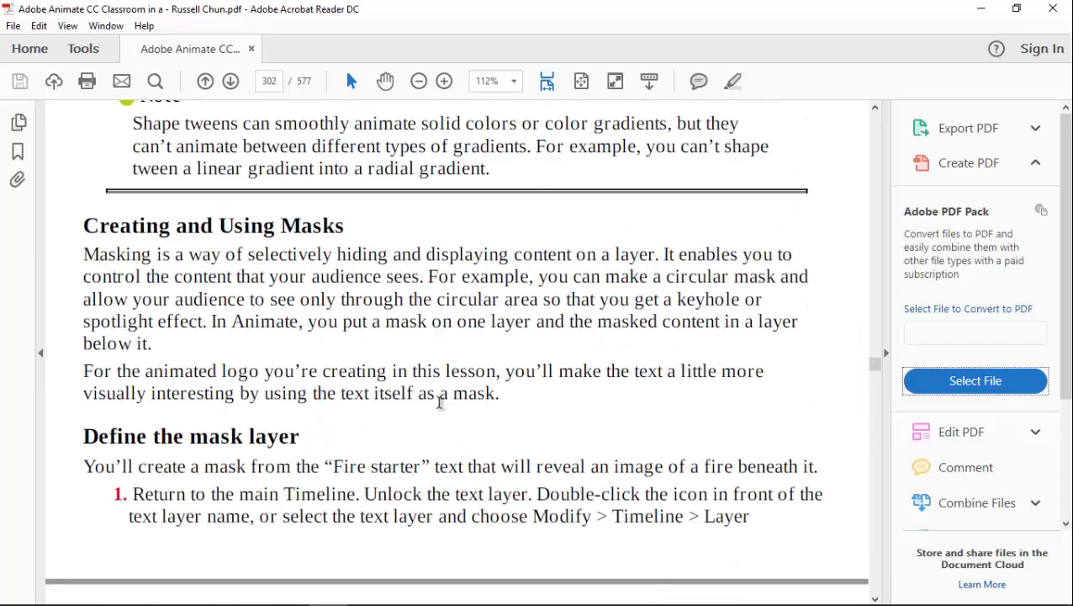
left_click_drag(84, 225, 328, 233)
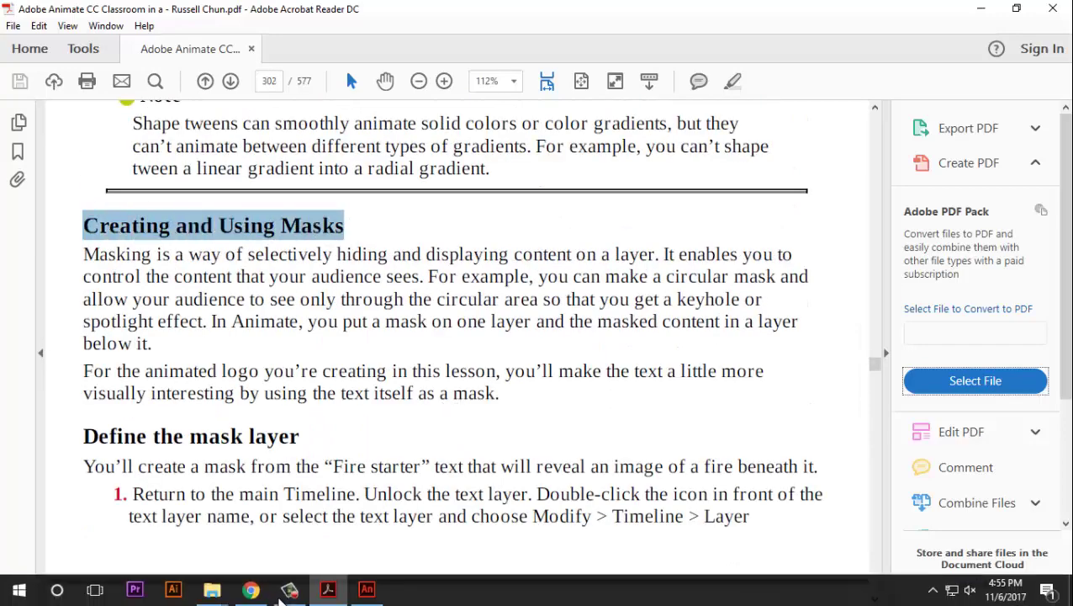
left_click(282, 593)
left_click(664, 471)
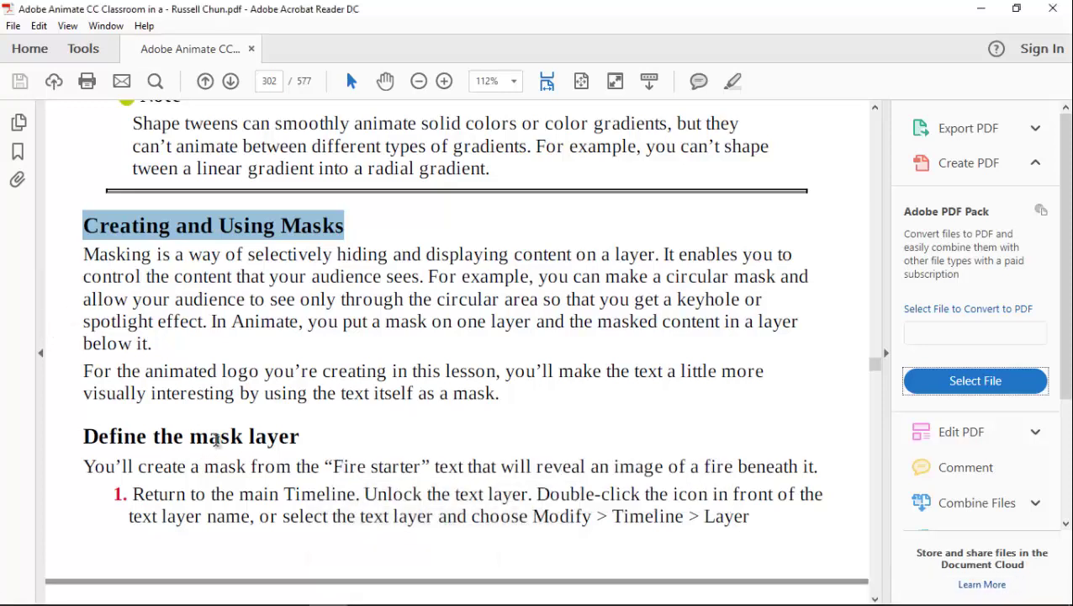
Highlight "Masking is a way of selectively hiding and displaying content on a layer" in the masks section and save the PDF
left_click_drag(85, 252, 629, 243)
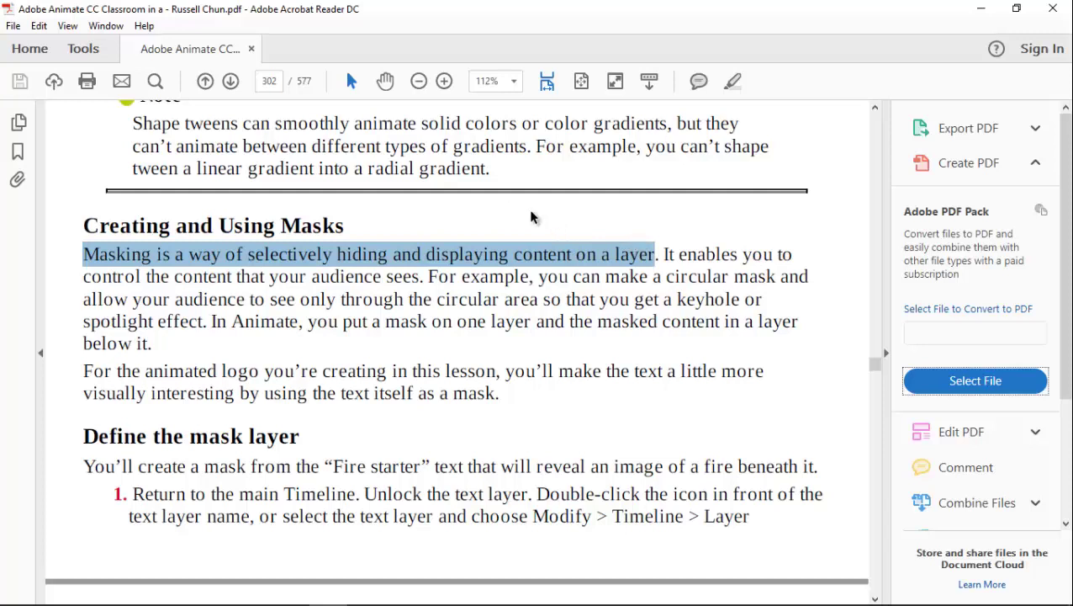
right_click(565, 267)
left_click(620, 309)
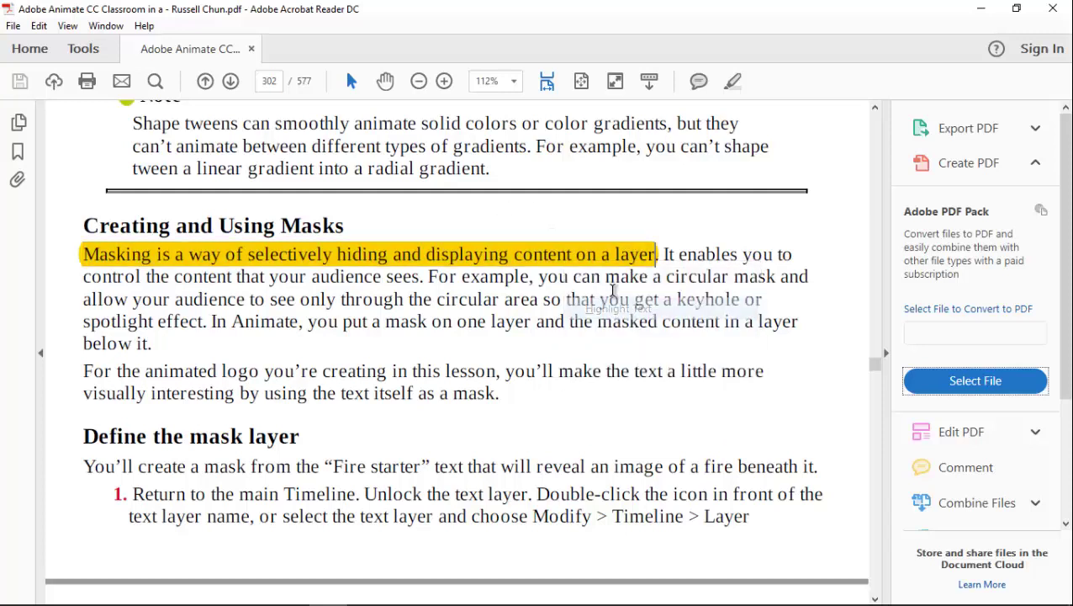
key("ctrl+s")
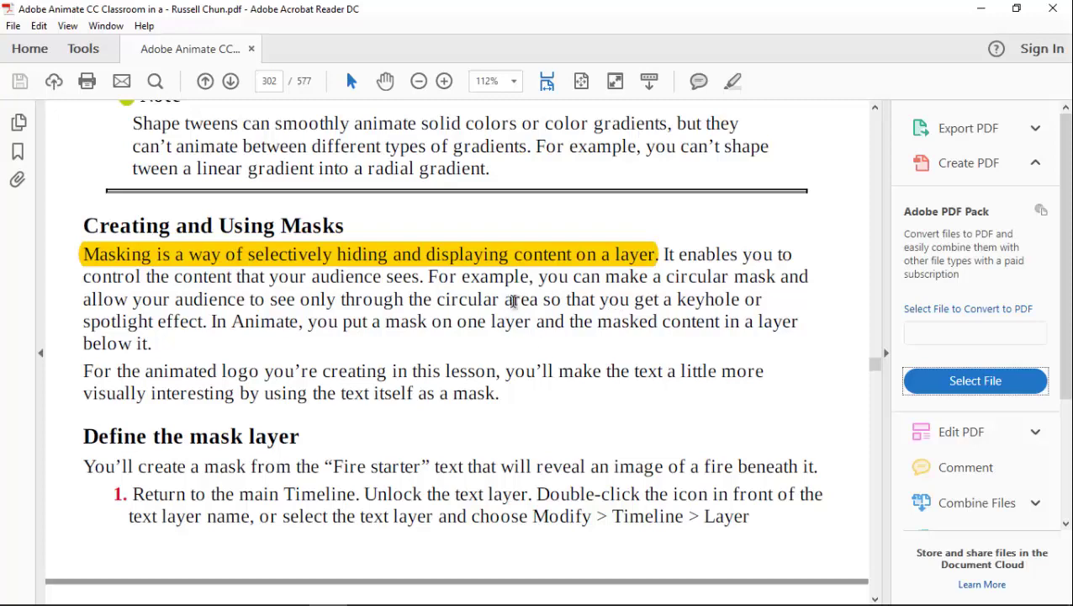
Read through the masks introduction and the "Define the mask layer" instructions
scroll(565, 415, "down", 5)
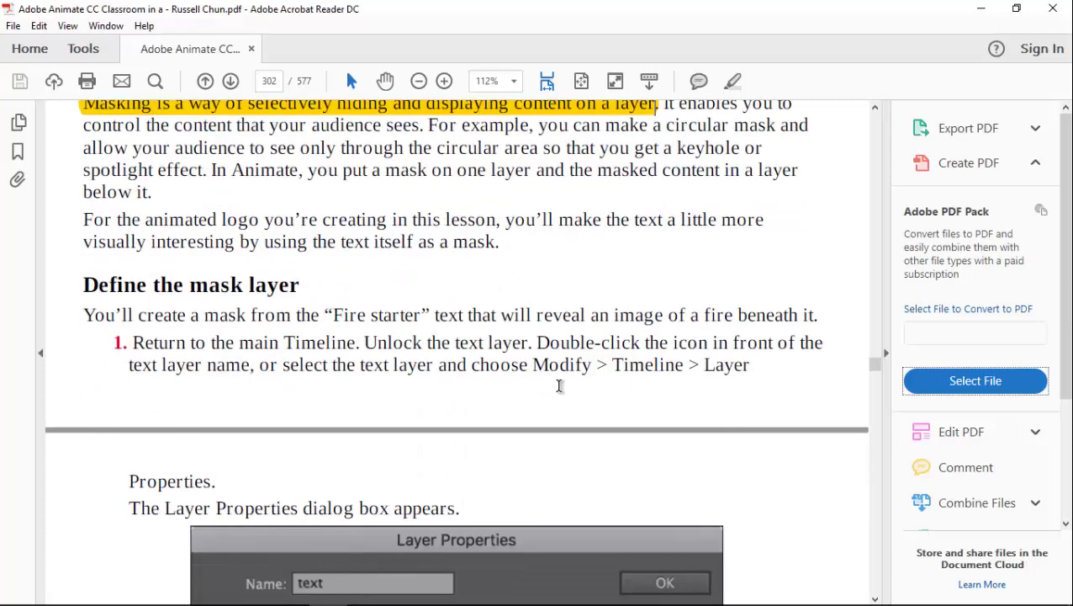
scroll(563, 377, "down", 1)
scroll(547, 358, "up", 5)
scroll(545, 363, "up", 3)
scroll(555, 420, "down", 5)
Switch to Adobe Animate and show the whole Fire starter stage at 100%
left_click(367, 589)
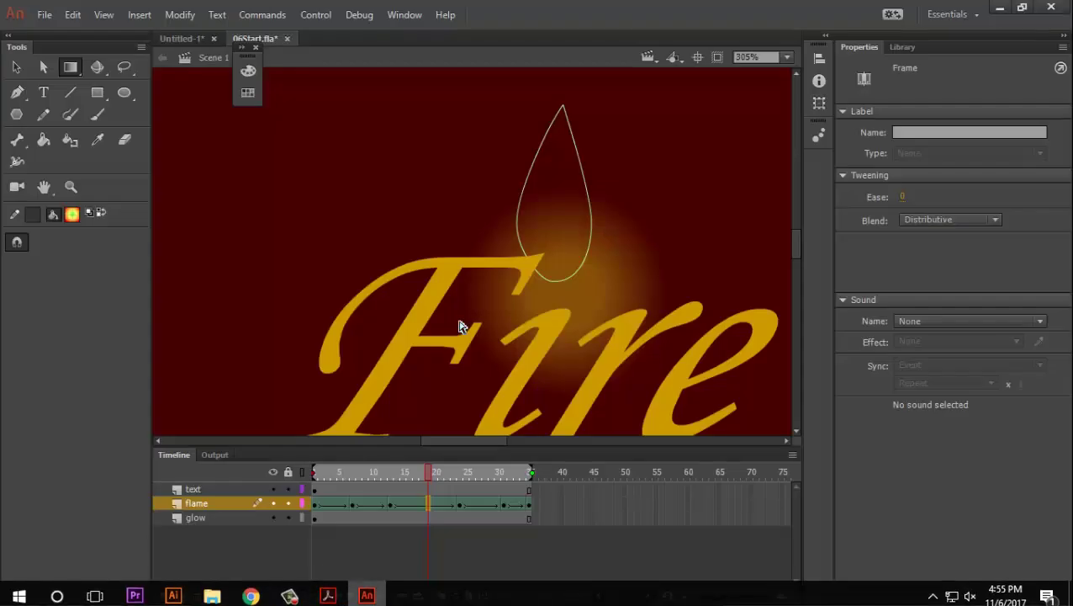
scroll(447, 382, "down", 5)
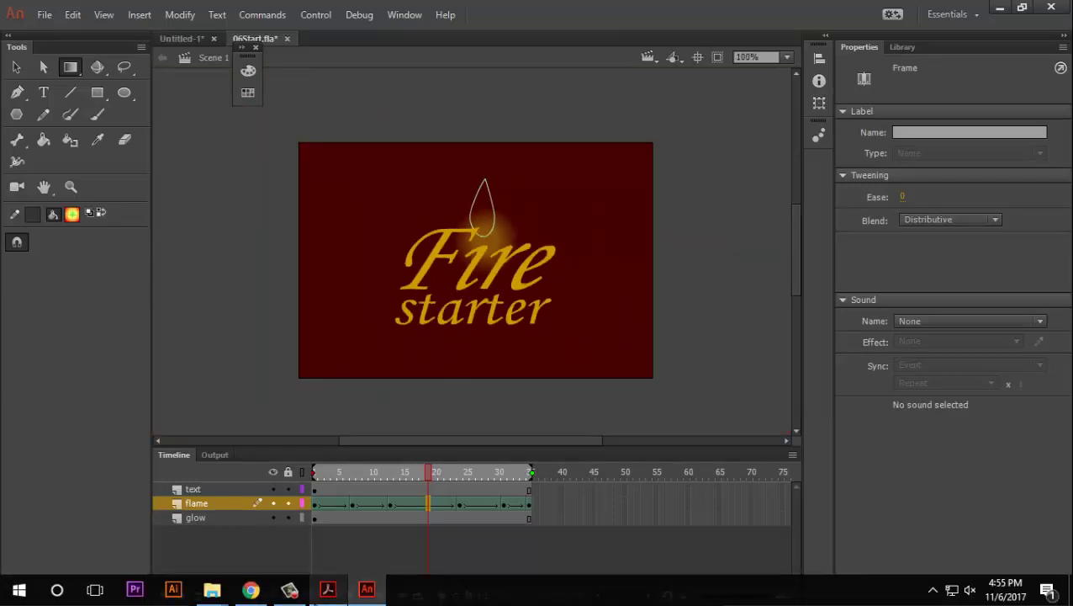
left_click(286, 588)
left_click(592, 559)
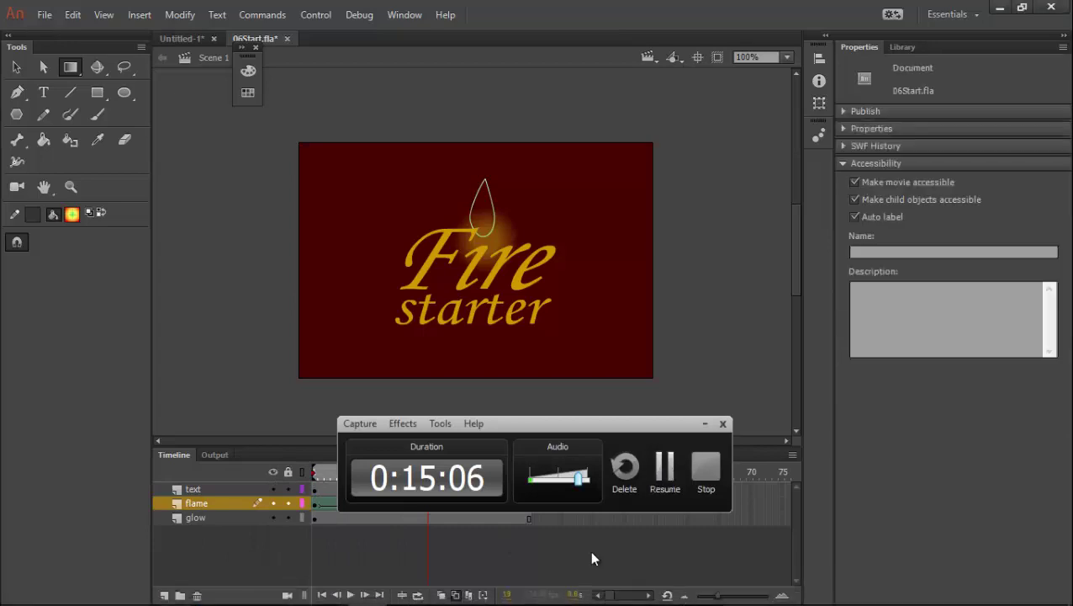
Check the mask layer type instructions on page 303 of the PDF in Acrobat Reader and return to Adobe Animate
left_click(328, 590)
scroll(402, 383, "down", 10)
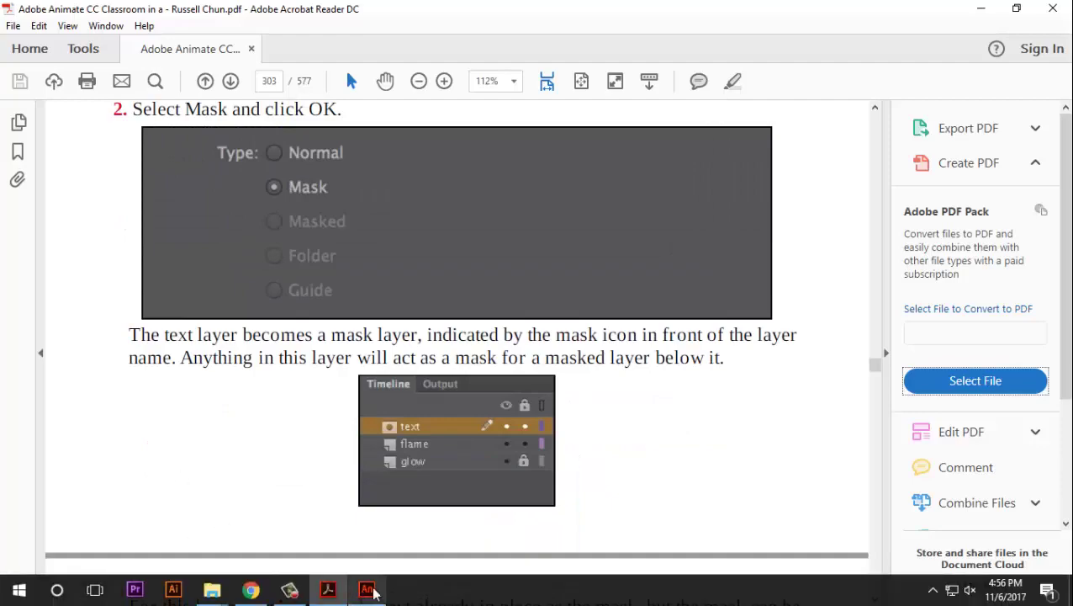
left_click(368, 591)
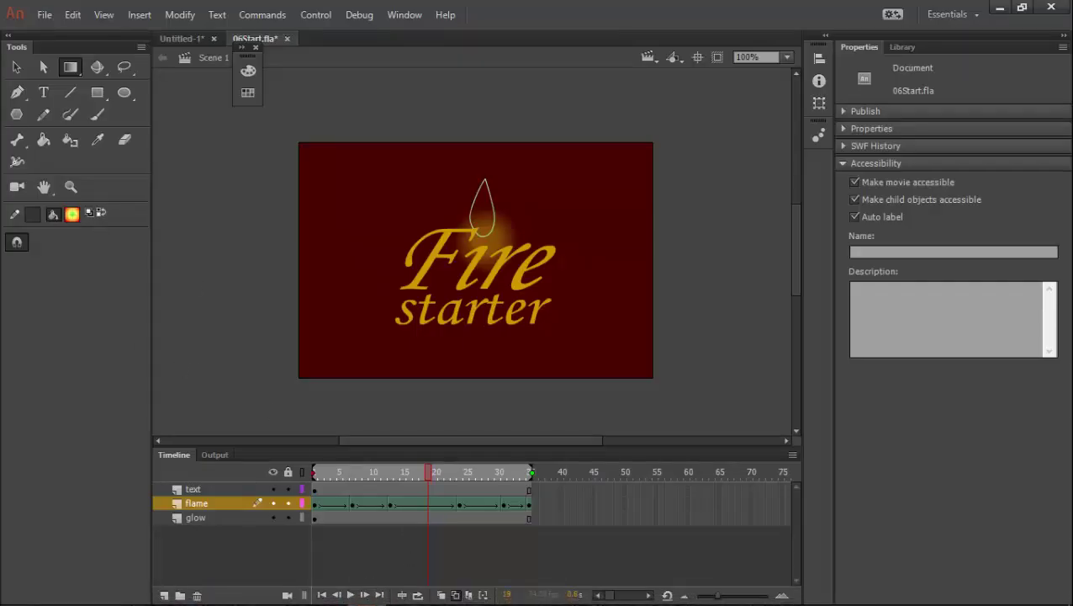
left_click(290, 590)
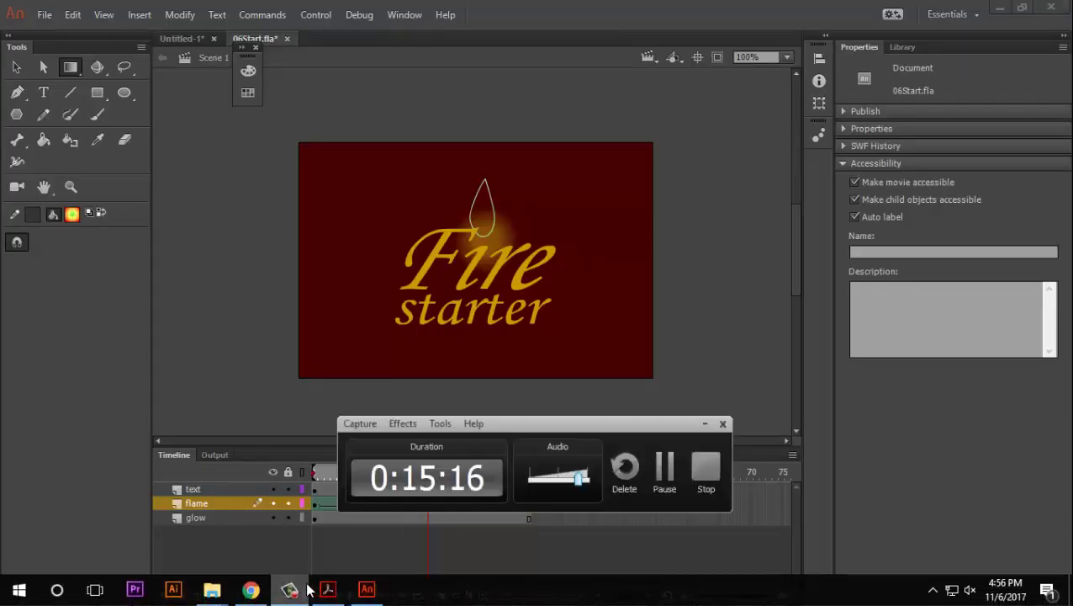
left_click(704, 427)
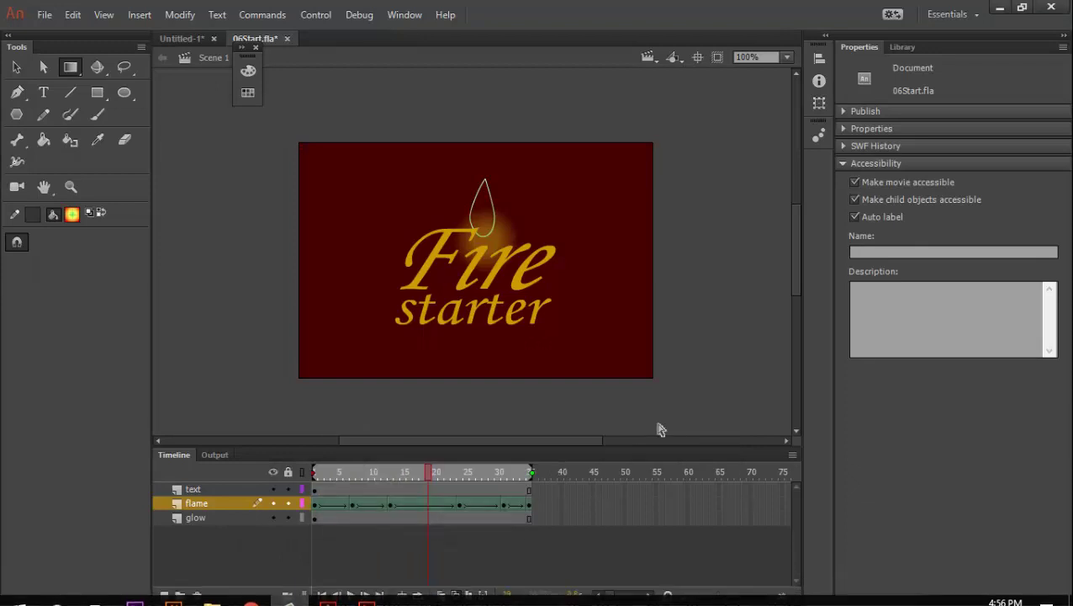
Select the Fire starter text group on the text layer and move it up slightly to Y 103.15
left_click(192, 489)
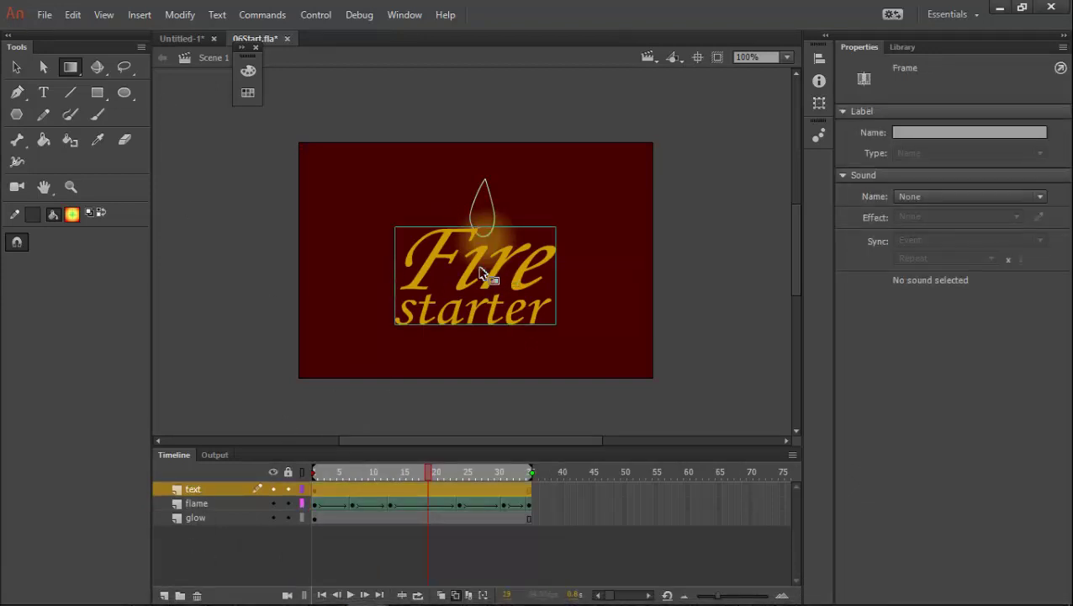
left_click(15, 69)
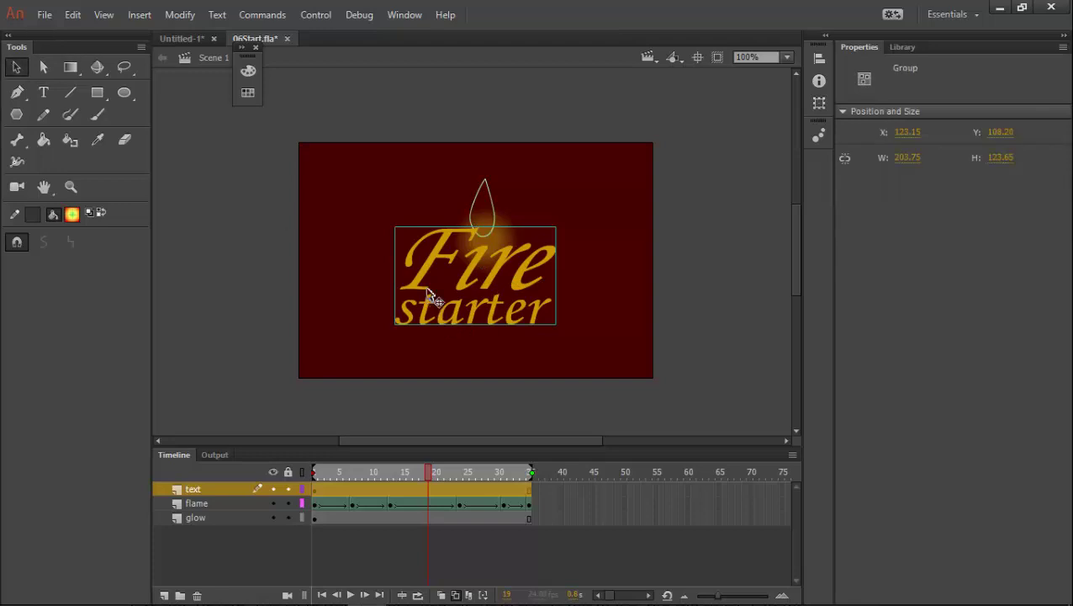
mouse_move(446, 270)
left_mouse_down()
mouse_move(504, 283)
mouse_move(450, 276)
left_mouse_up()
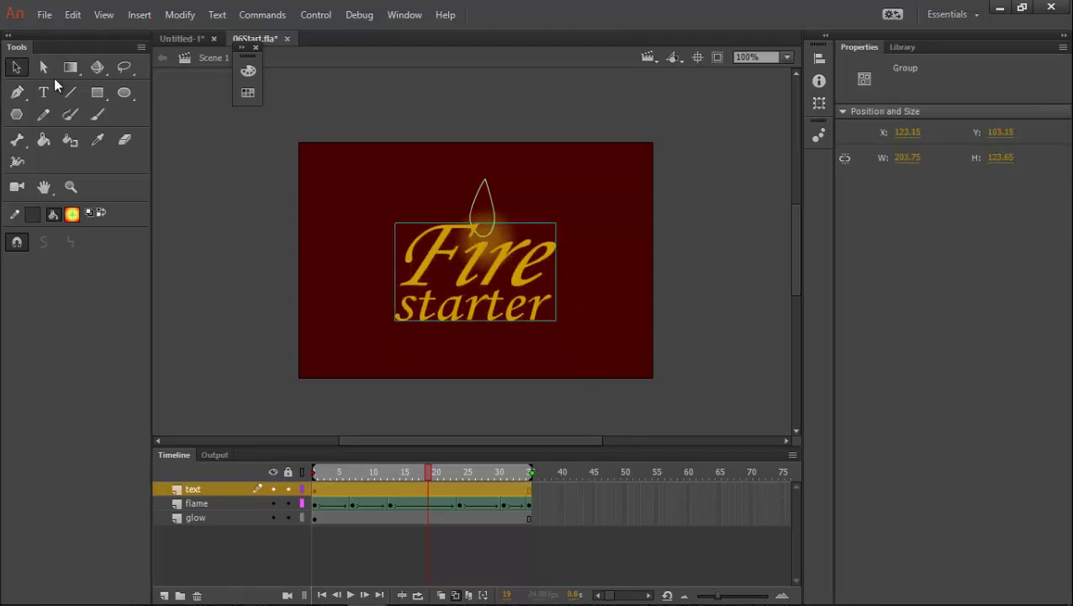
left_click(232, 553)
left_click(197, 489)
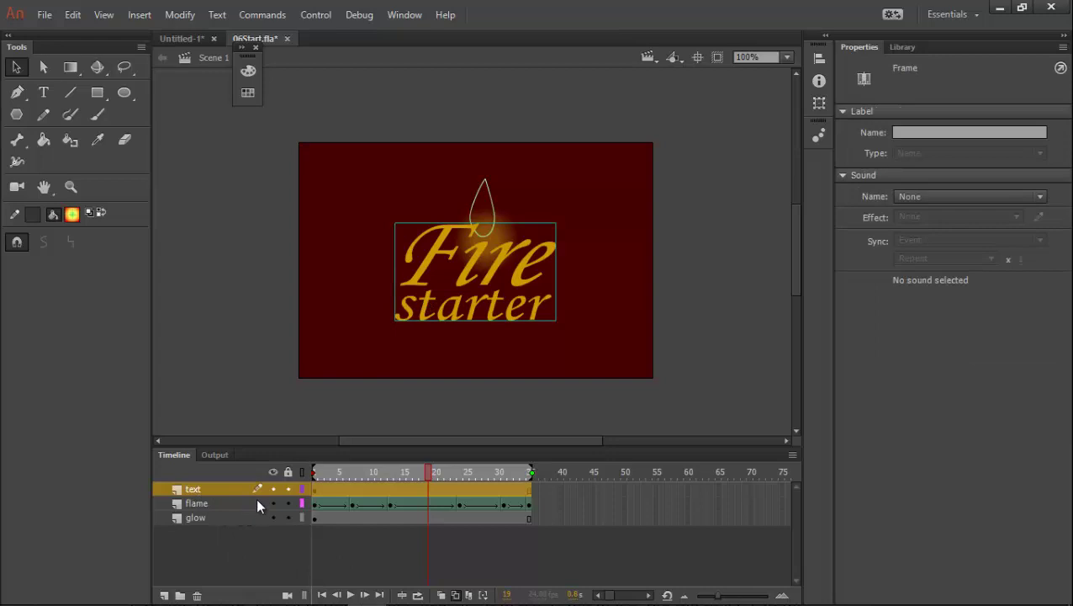
left_click(216, 550)
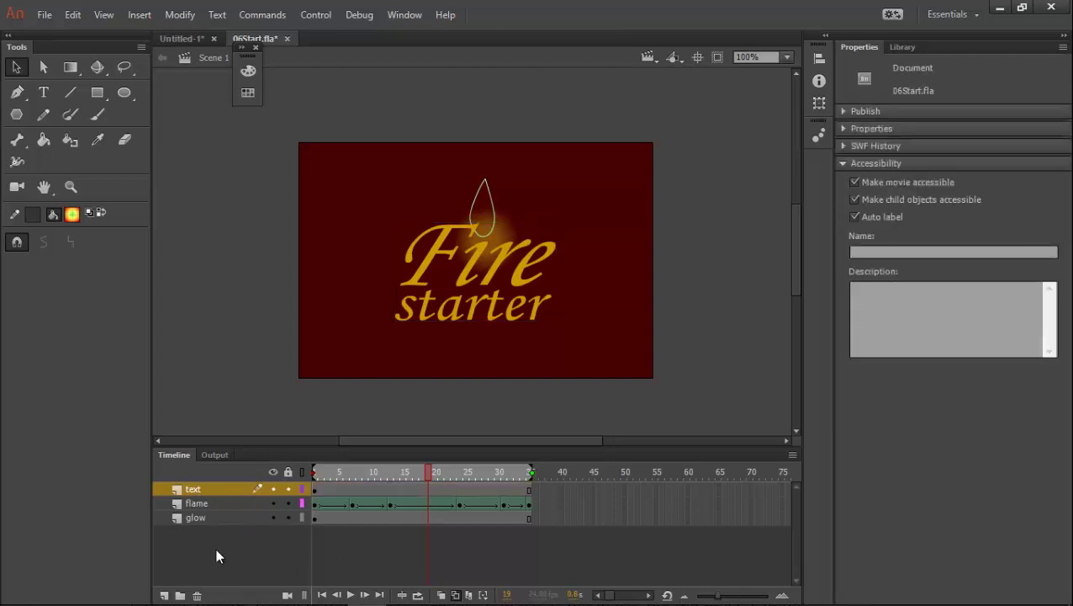
right_click(190, 490)
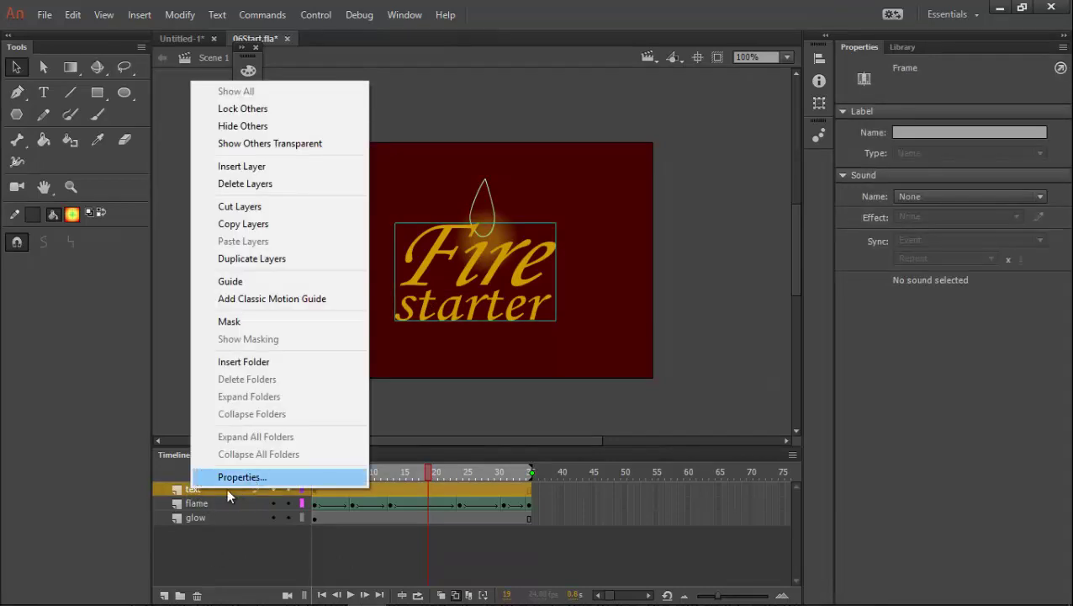
left_click(216, 477)
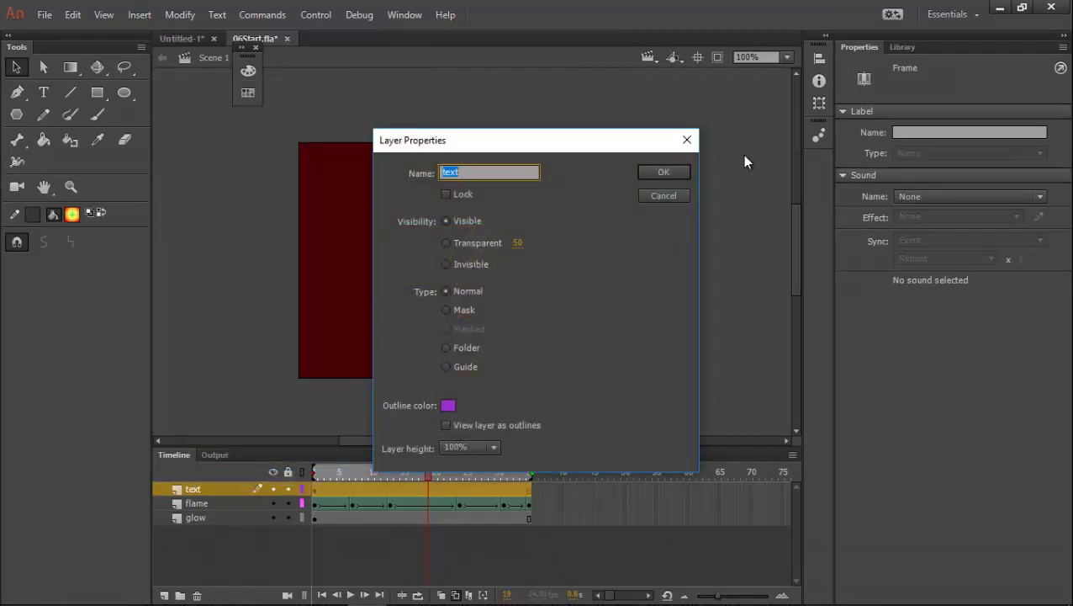
left_click(687, 140)
Import the fire JPG from the Animate Lessons > Lesson06 > 06Start folder into the library and display the library
left_click(43, 14)
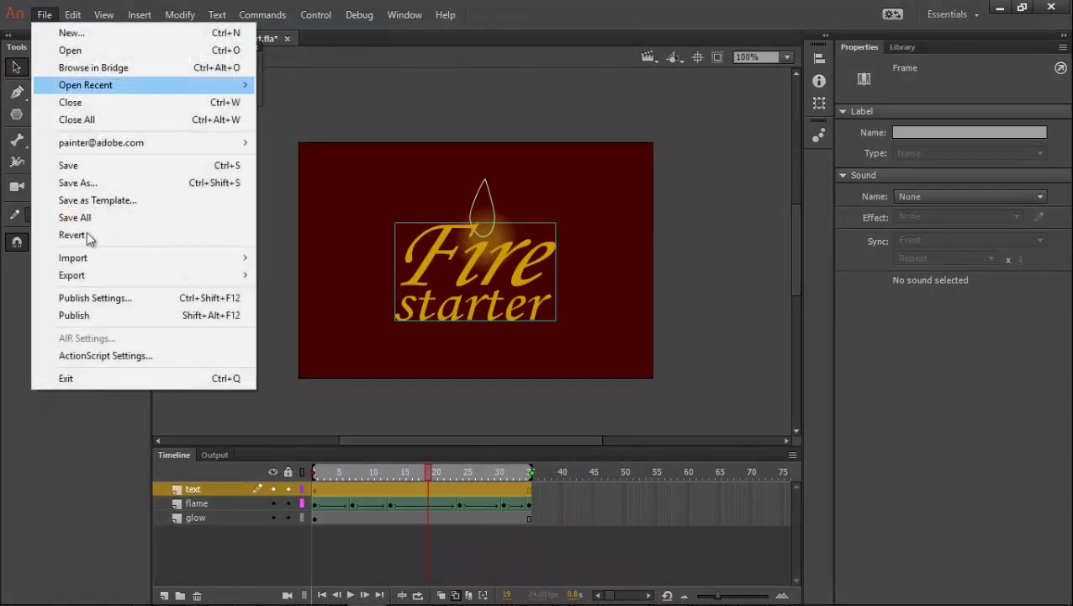
mouse_move(100, 263)
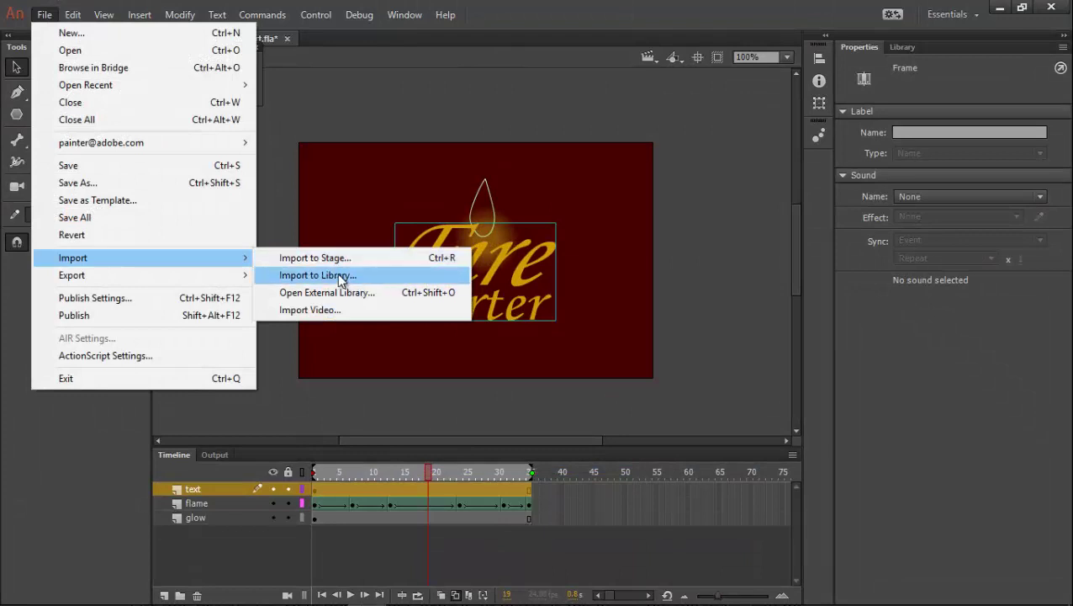
left_click(345, 279)
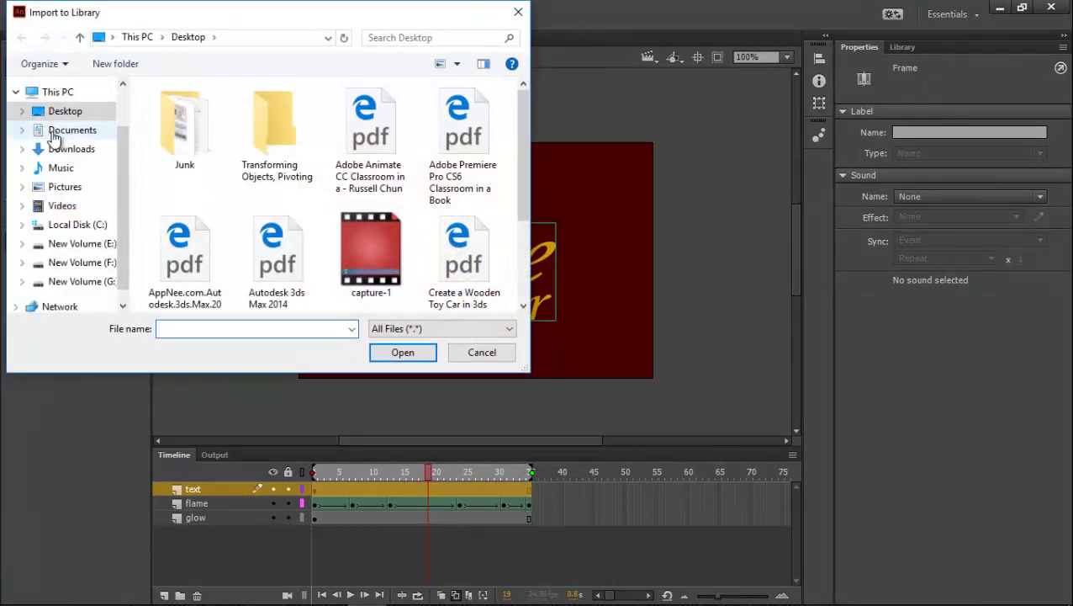
double_click(187, 124)
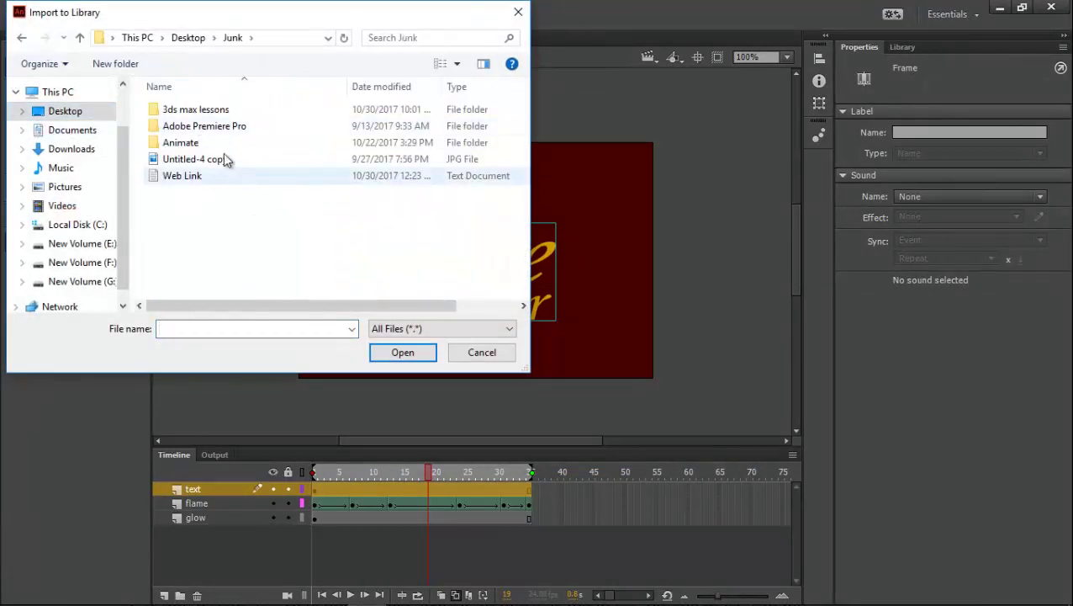
double_click(177, 143)
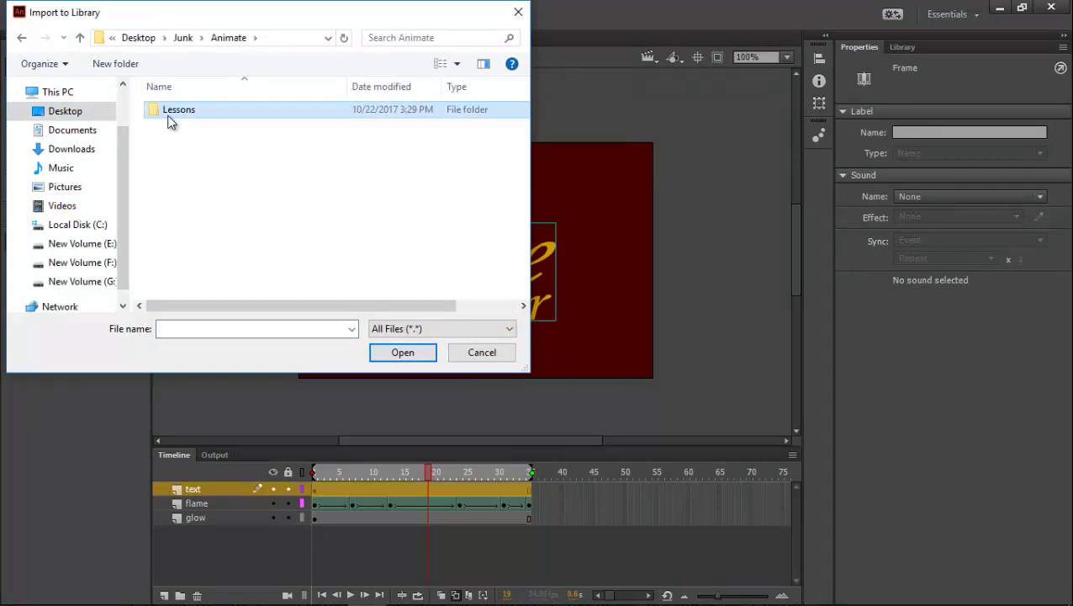
double_click(172, 111)
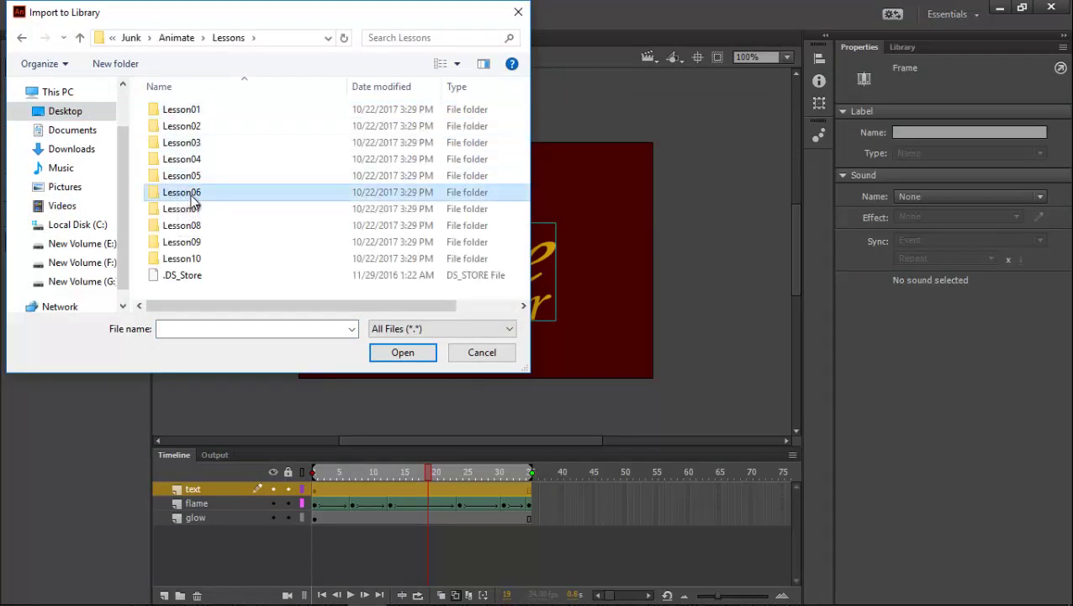
double_click(188, 193)
double_click(181, 142)
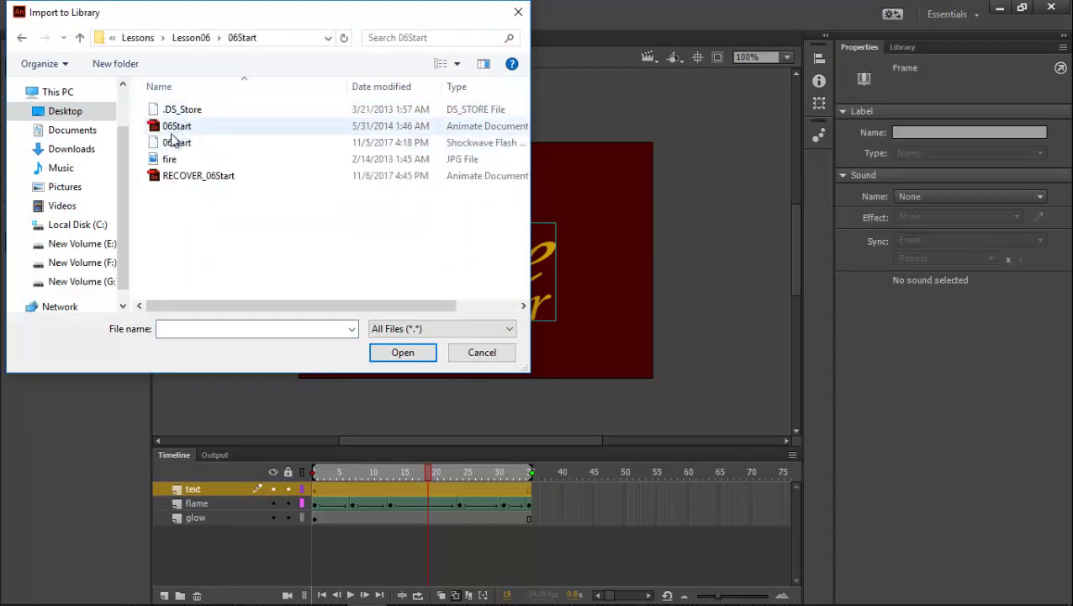
double_click(166, 159)
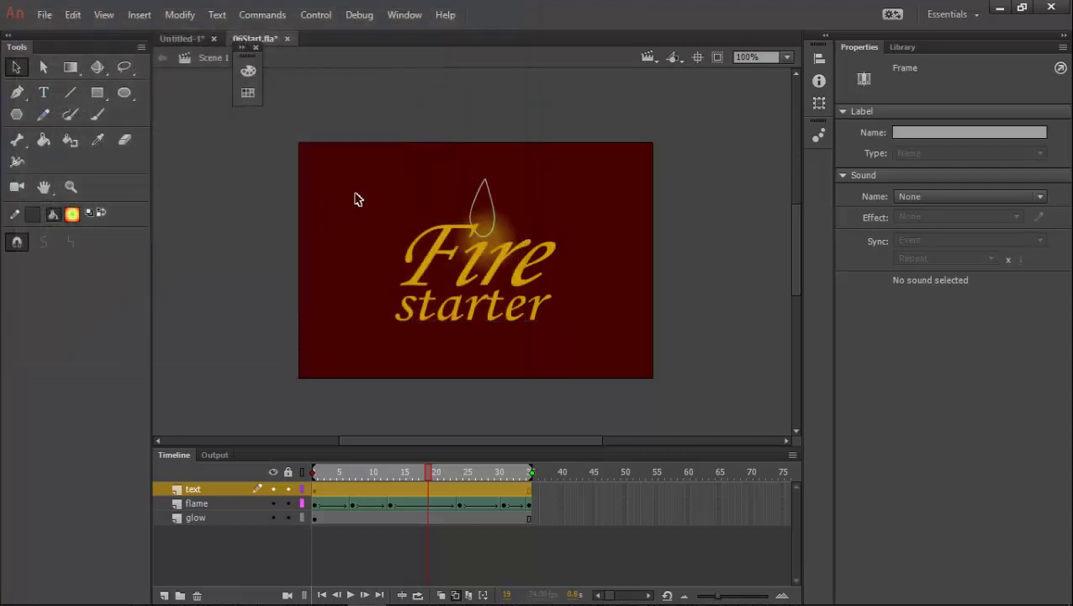
left_click(903, 47)
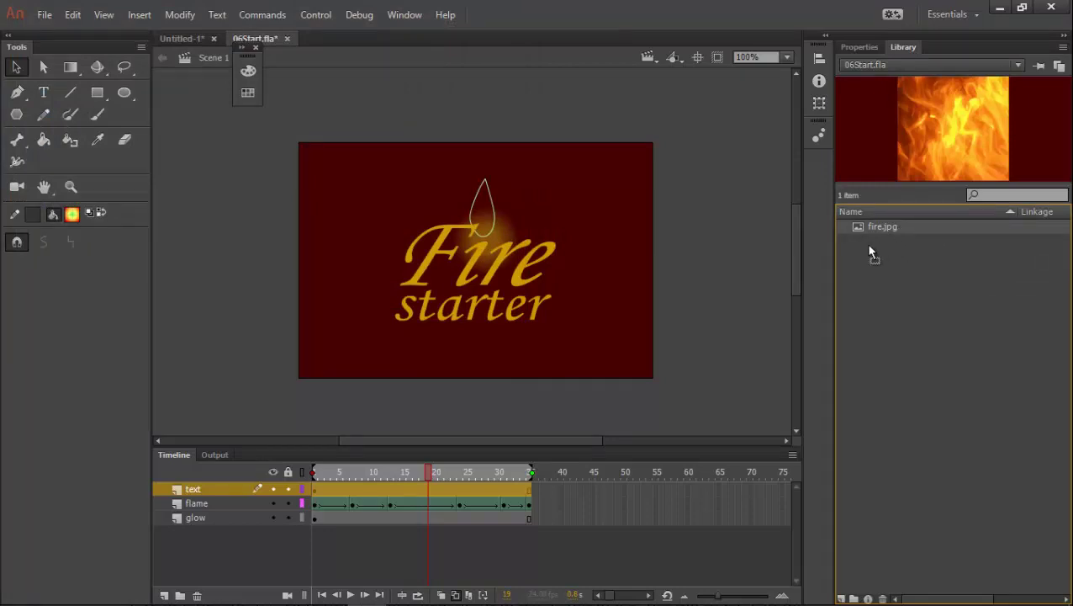
Add a new layer above the text layer and name it Fire
left_click_drag(870, 247, 318, 508)
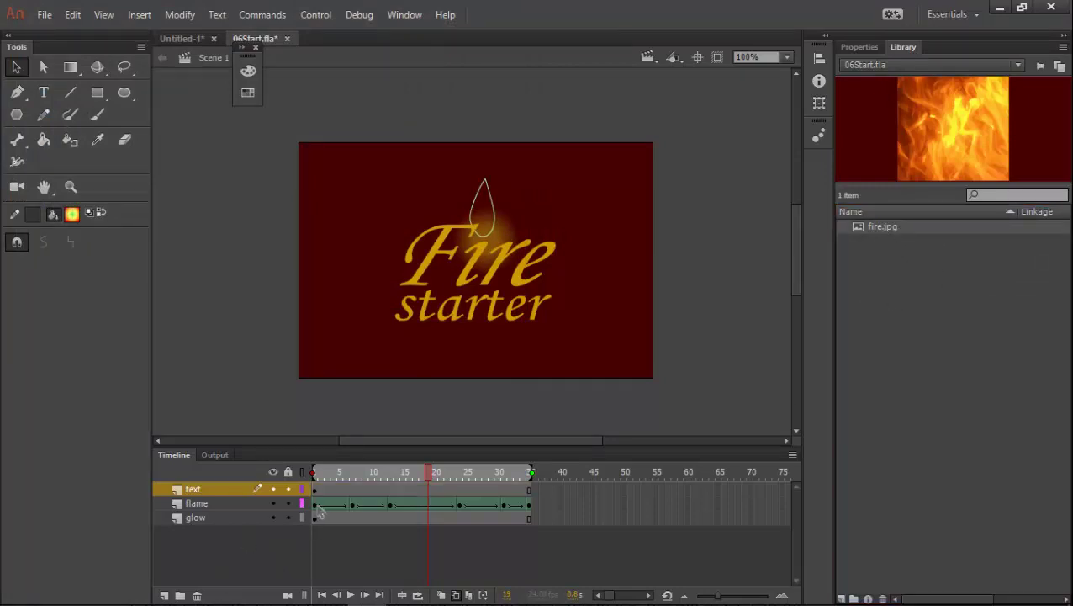
left_click(164, 594)
double_click(200, 489)
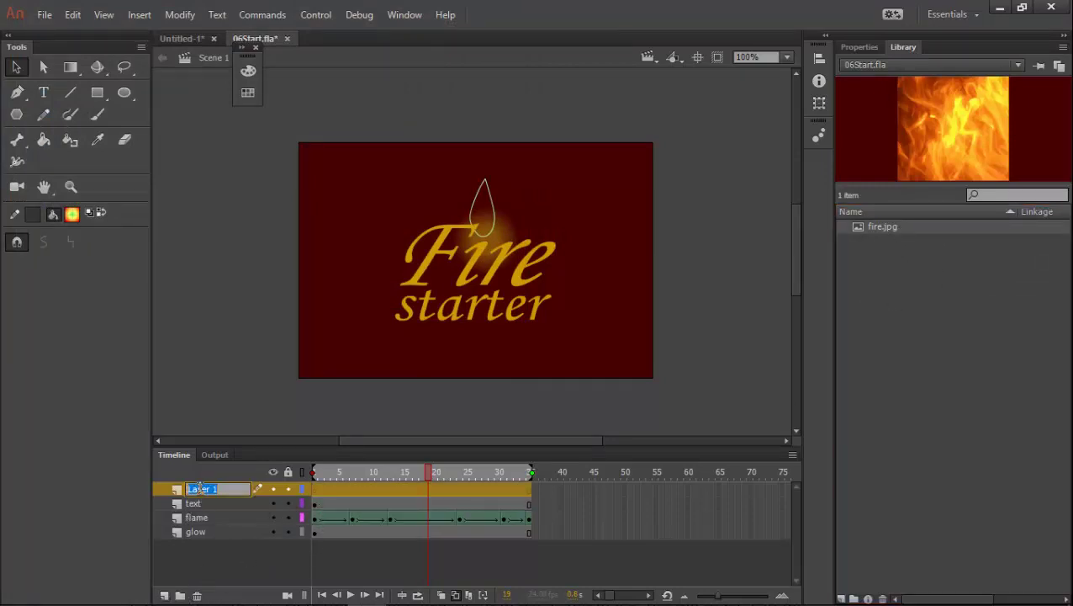
type("Fire")
key("Return")
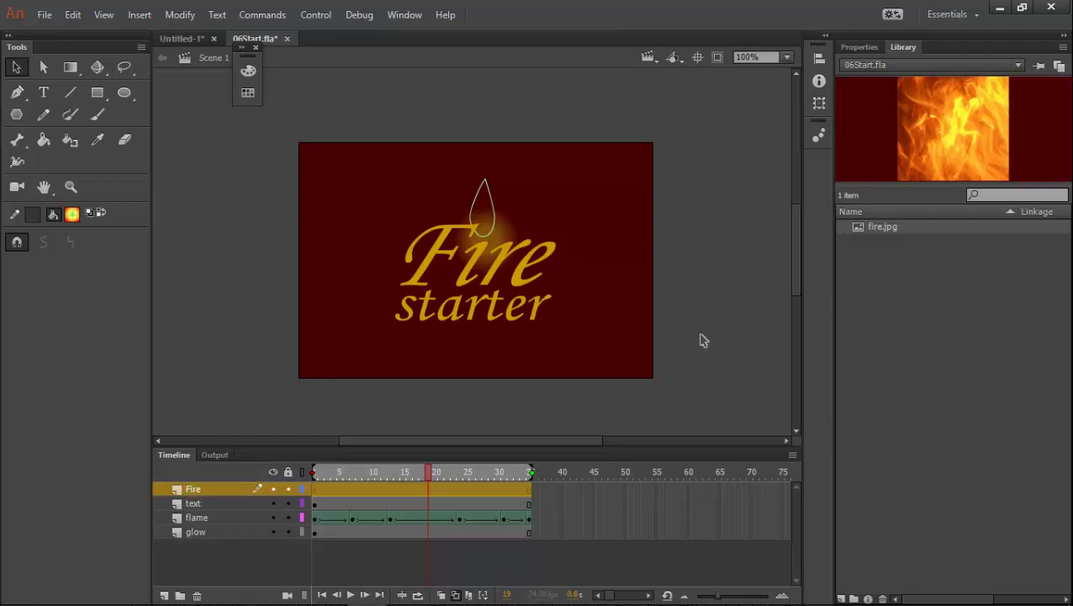
Place fire.jpg from the library on the Fire layer so that it covers the whole stage
left_click(872, 269)
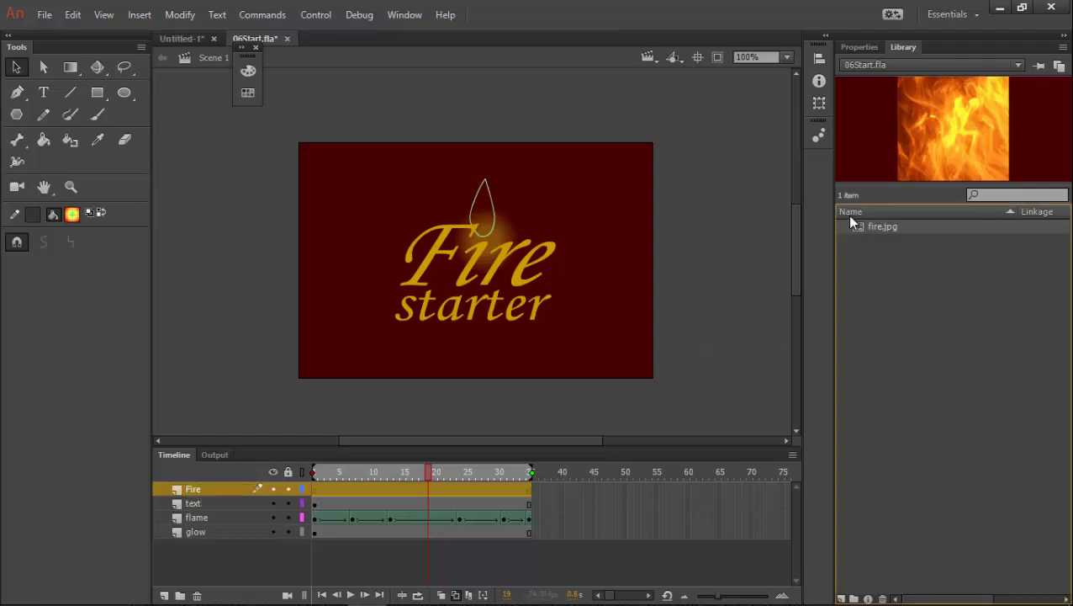
left_click_drag(473, 270, 537, 359)
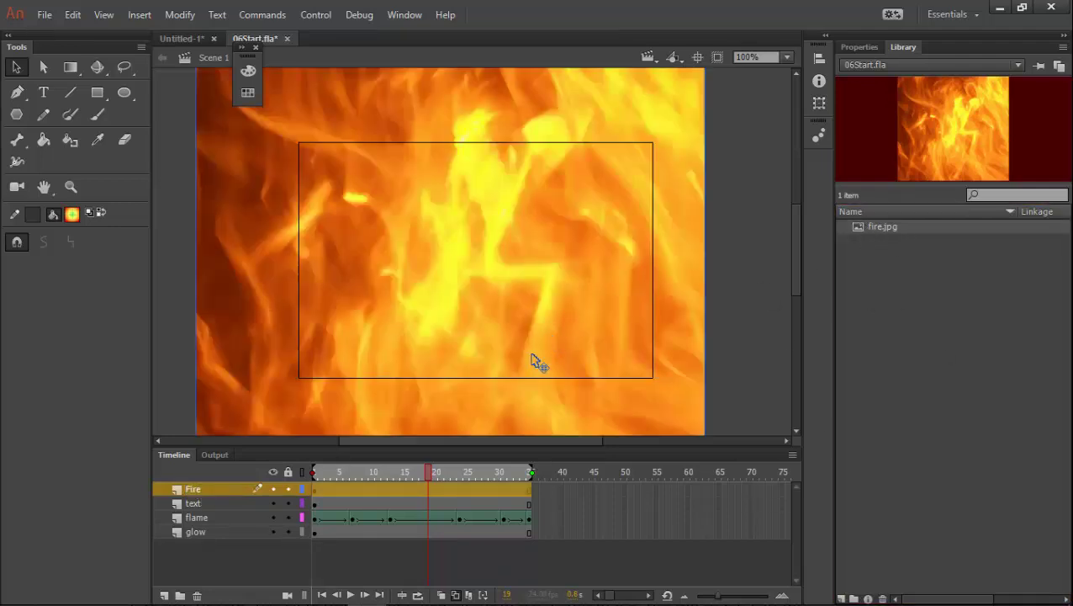
scroll(588, 295, "down", 2)
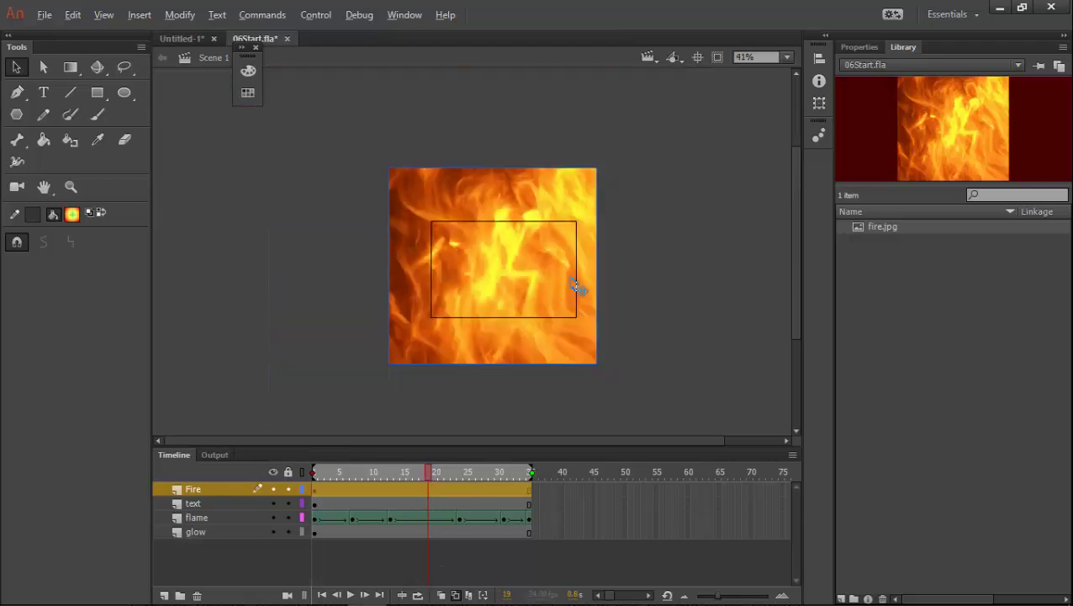
scroll(550, 282, "up", 1)
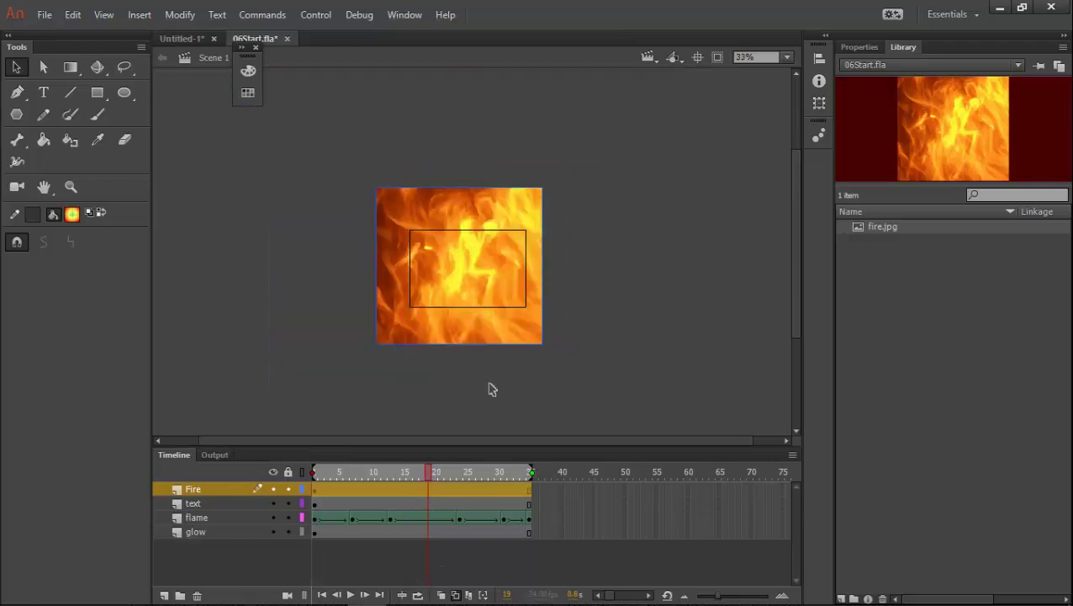
Hide the Fire layer and make the text layer the active one
left_click(215, 502)
left_click(276, 492)
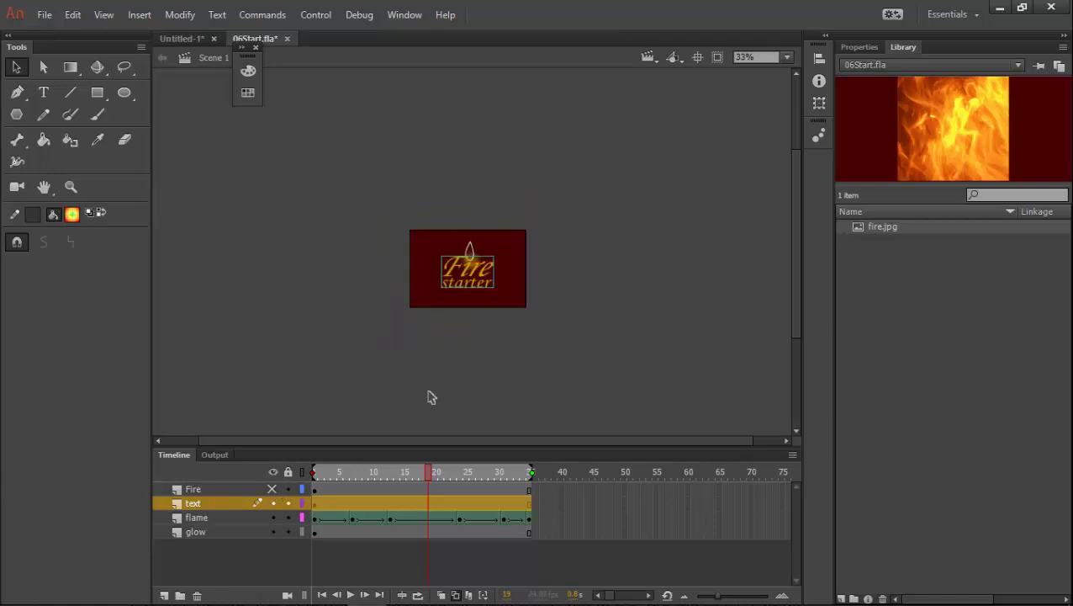
left_click_drag(477, 291, 478, 313)
scroll(440, 235, "down", 3)
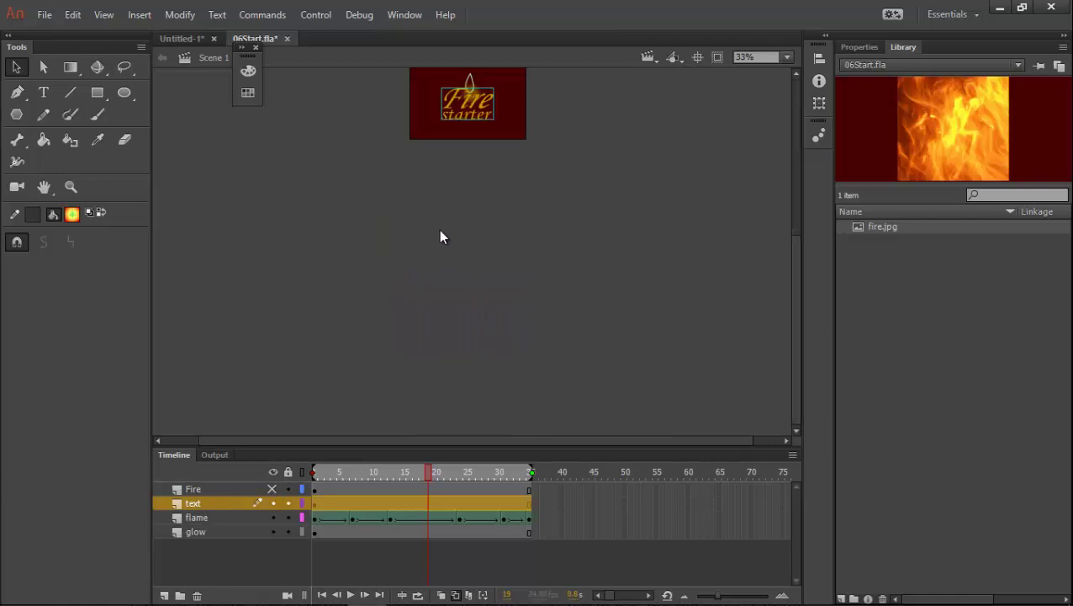
scroll(450, 233, "up", 3)
left_click_drag(486, 135, 389, 396)
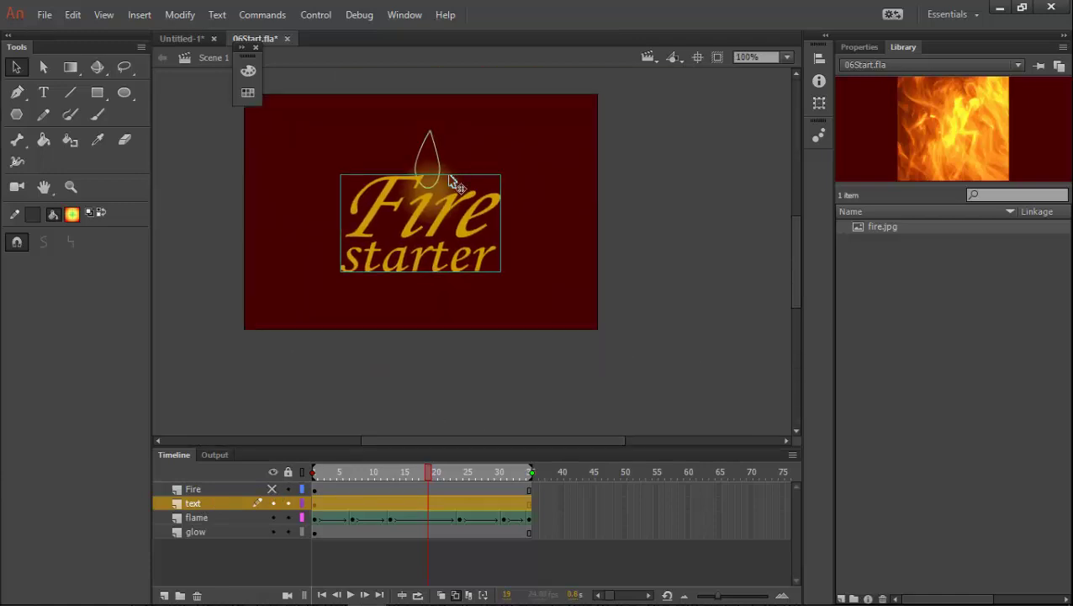
Open the layer properties of the text layer and move the dialog away from the timeline
right_click(204, 506)
left_click(244, 495)
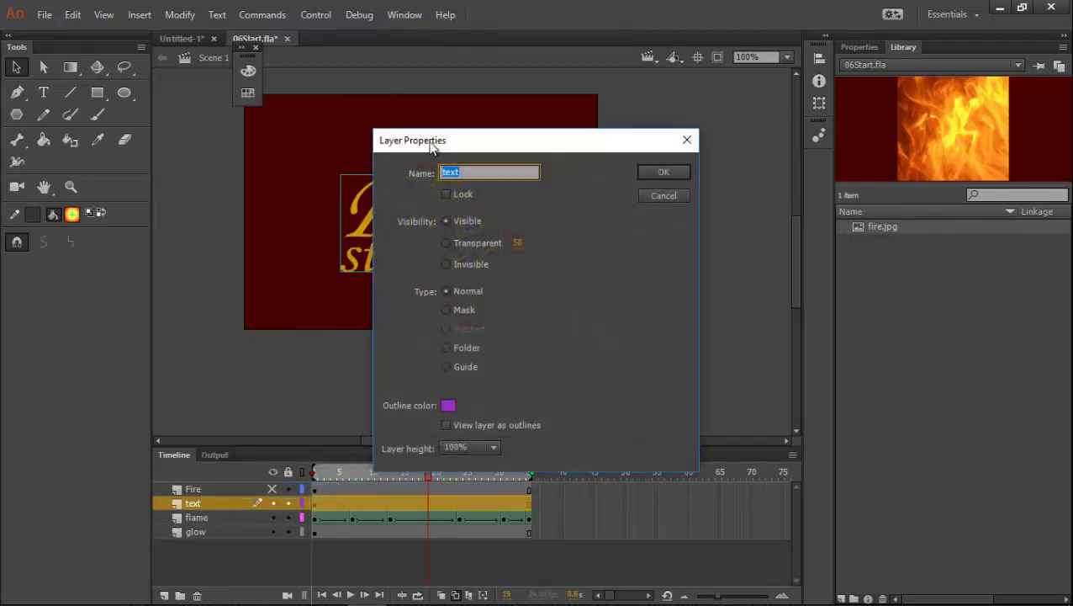
left_click_drag(449, 148, 391, 91)
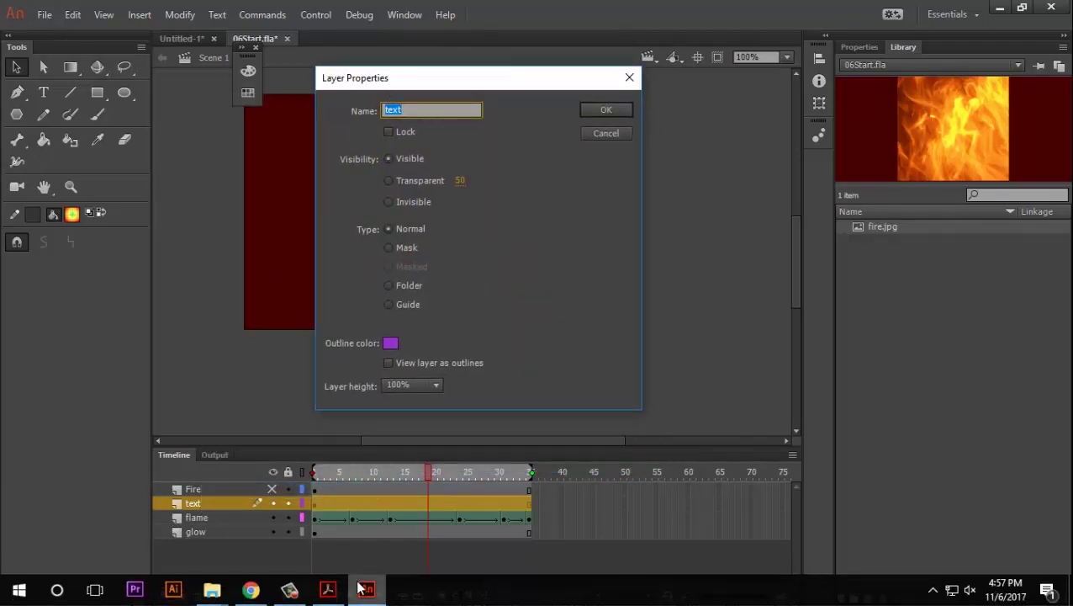
Switch to Acrobat Reader and highlight "Modify > Timeline > Layer" in step 1 of the "Define the mask layer" section
left_click(330, 589)
scroll(454, 337, "up", 5)
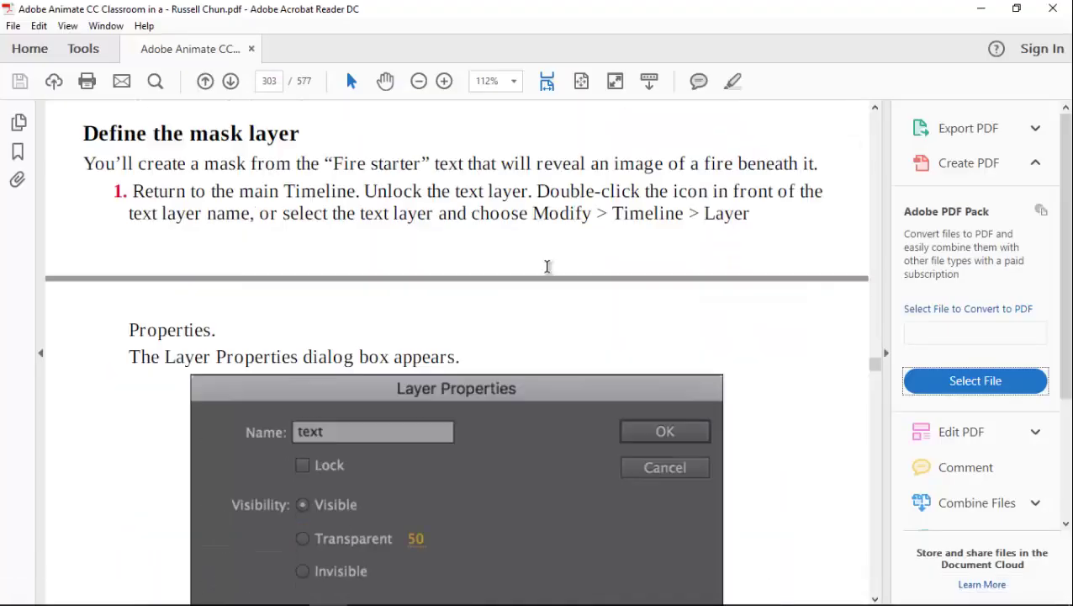
scroll(546, 269, "up", 6)
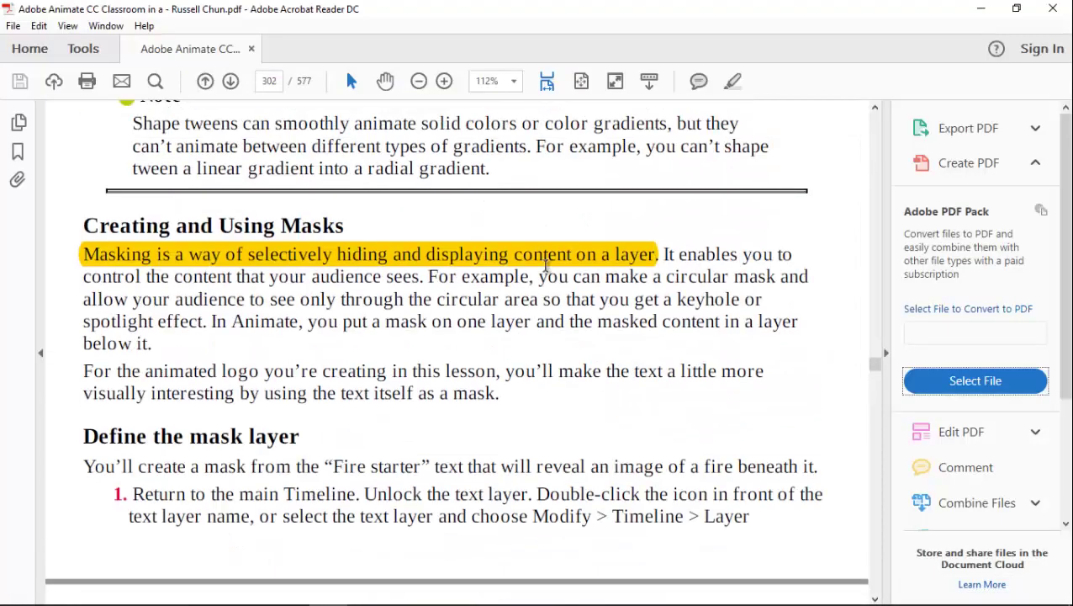
scroll(601, 370, "down", 5)
left_click_drag(532, 288, 749, 290)
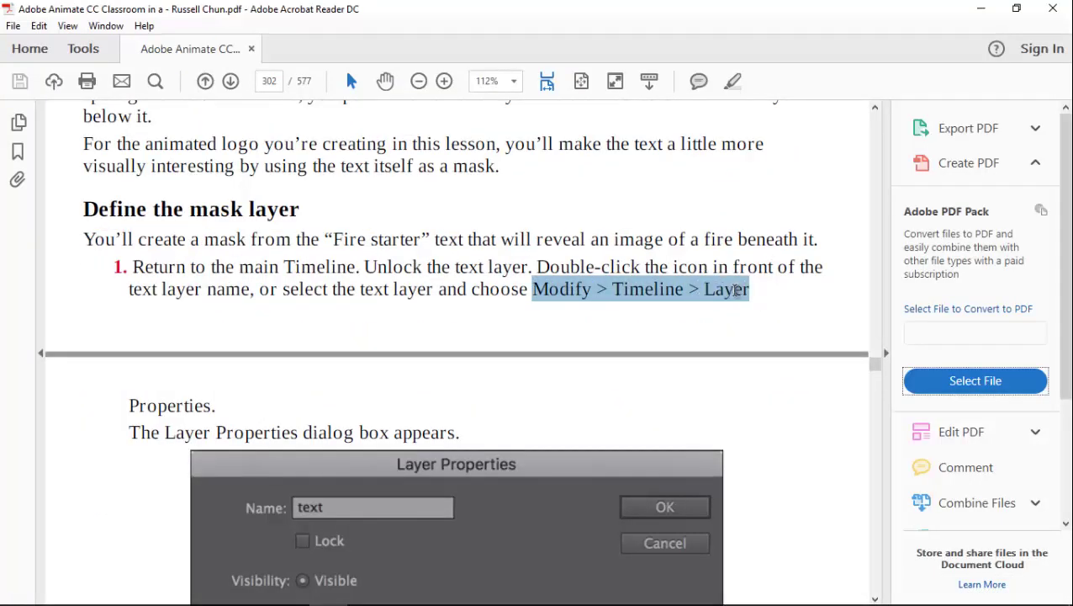
right_click(703, 287)
left_click(776, 333)
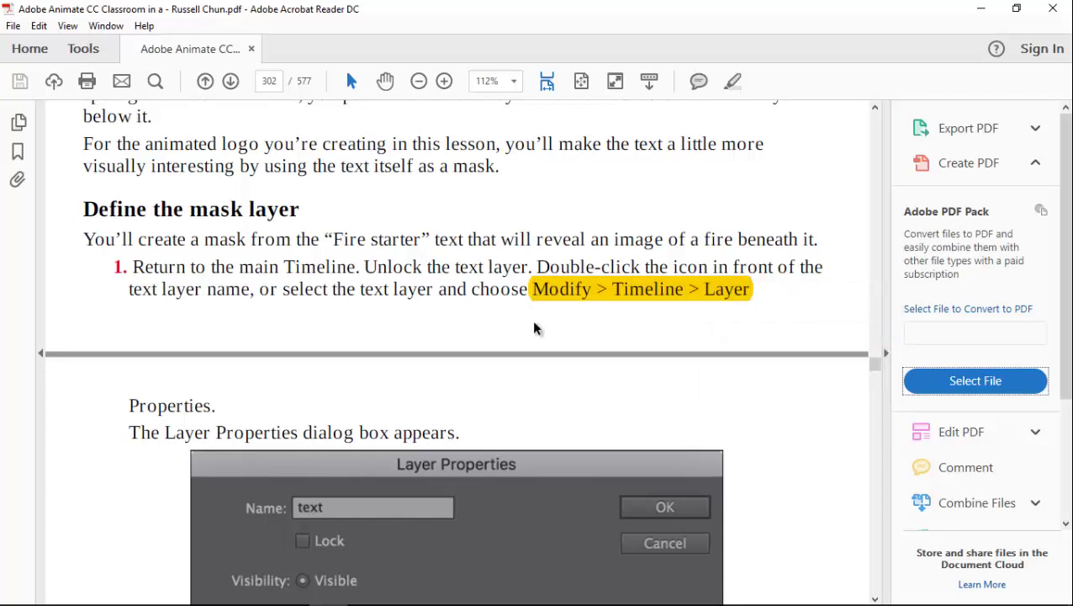
scroll(521, 311, "down", 3)
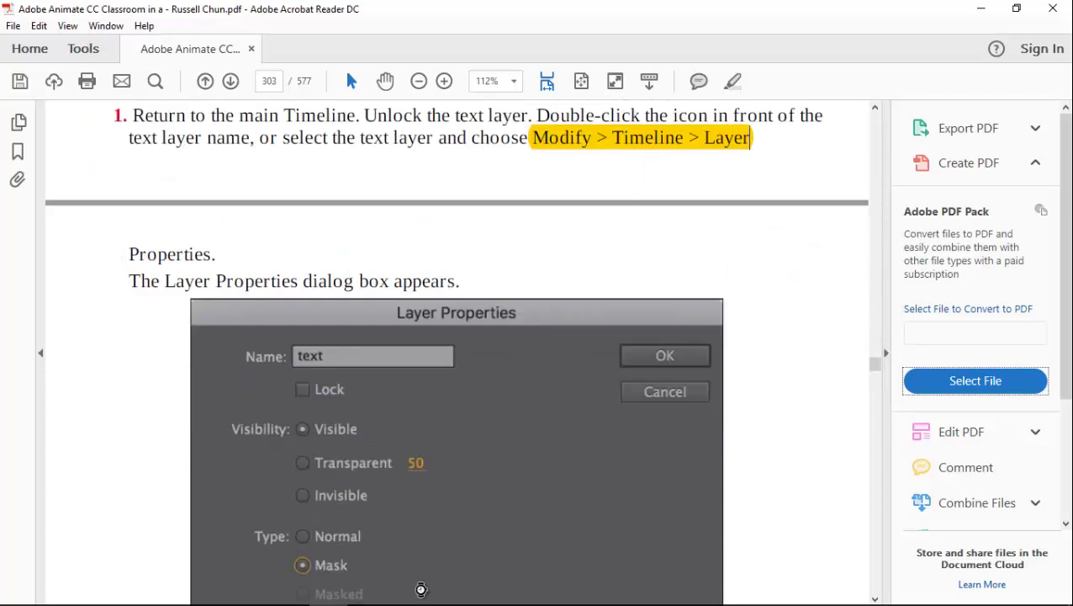
Switch back to Animate and set the text layer's type to Mask
left_click(366, 589)
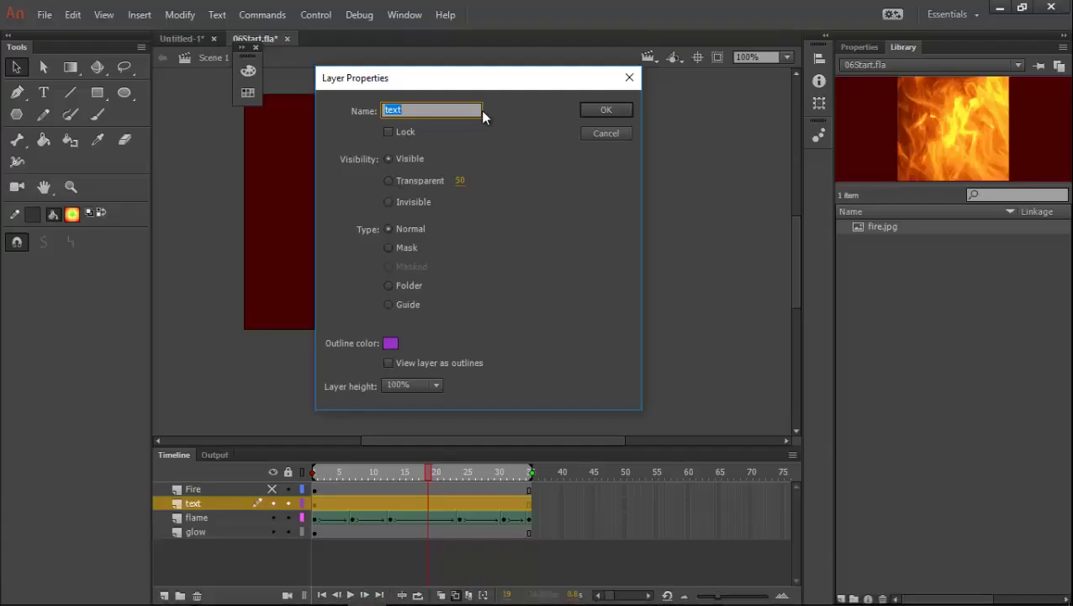
left_click(401, 247)
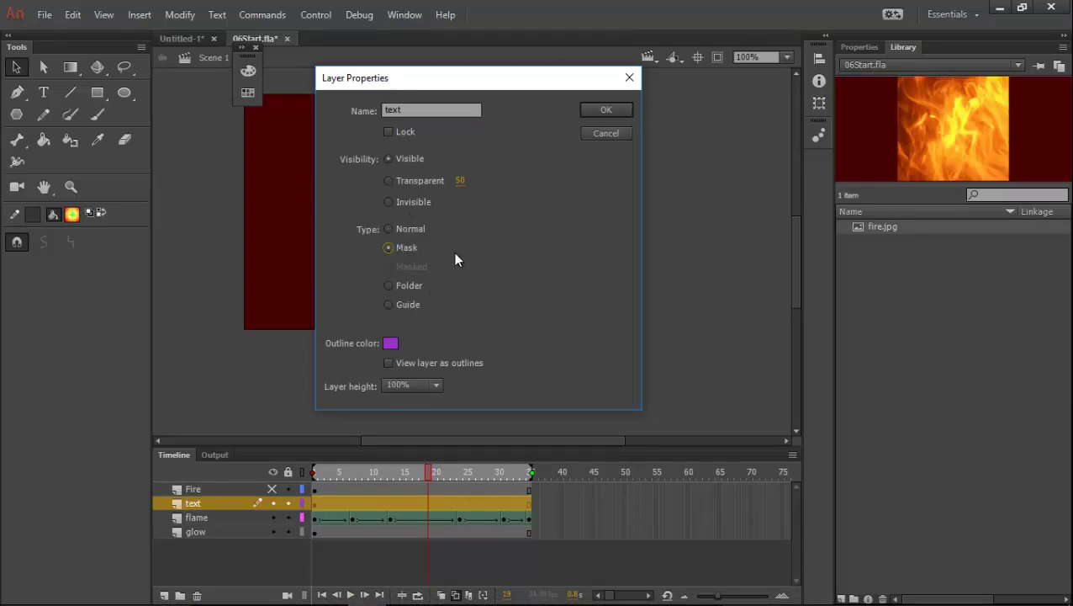
left_click(602, 110)
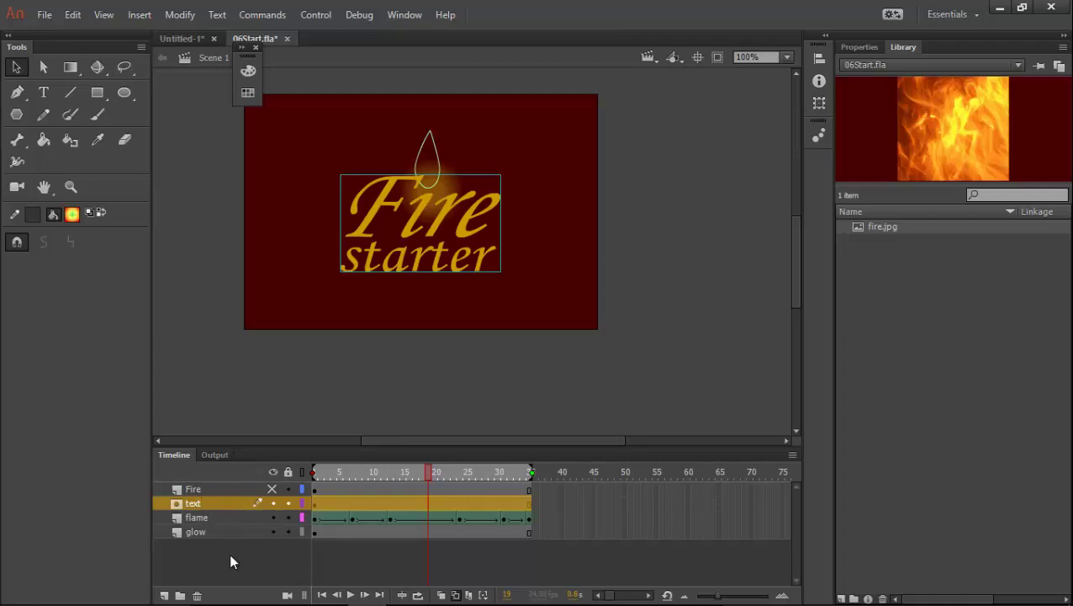
left_click(252, 563)
Show the Fire layer and nest it beneath the text layer as its masked layer
left_click(271, 489)
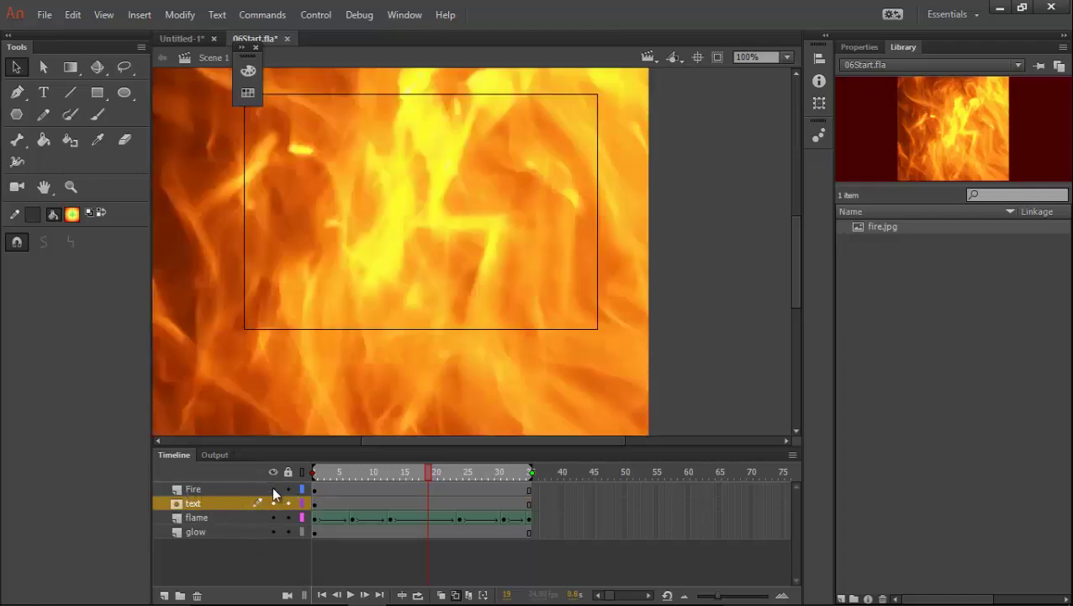
left_click(193, 490)
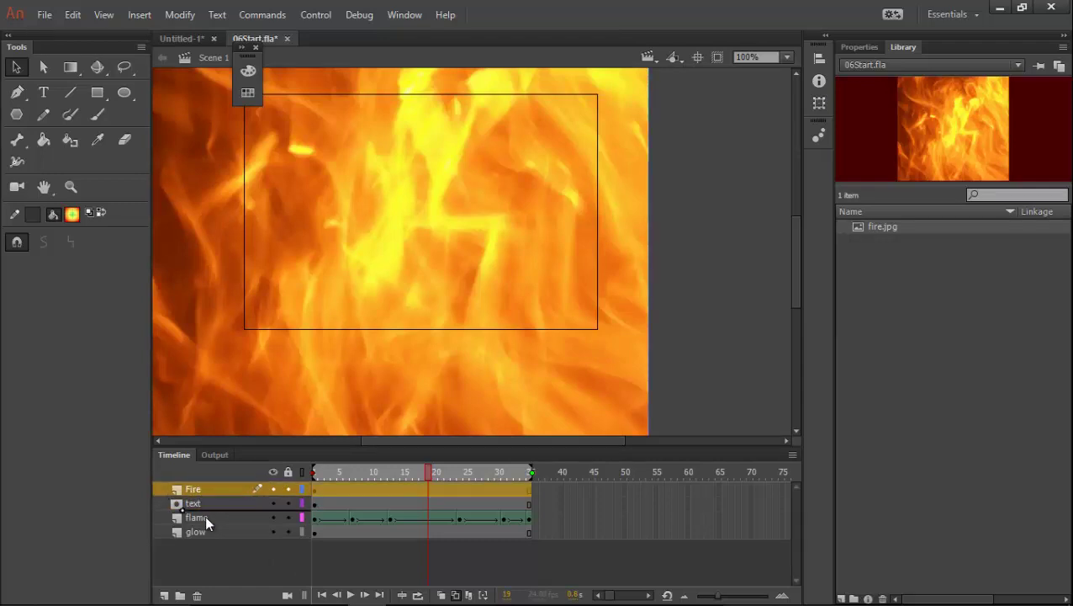
left_click_drag(204, 515, 197, 519)
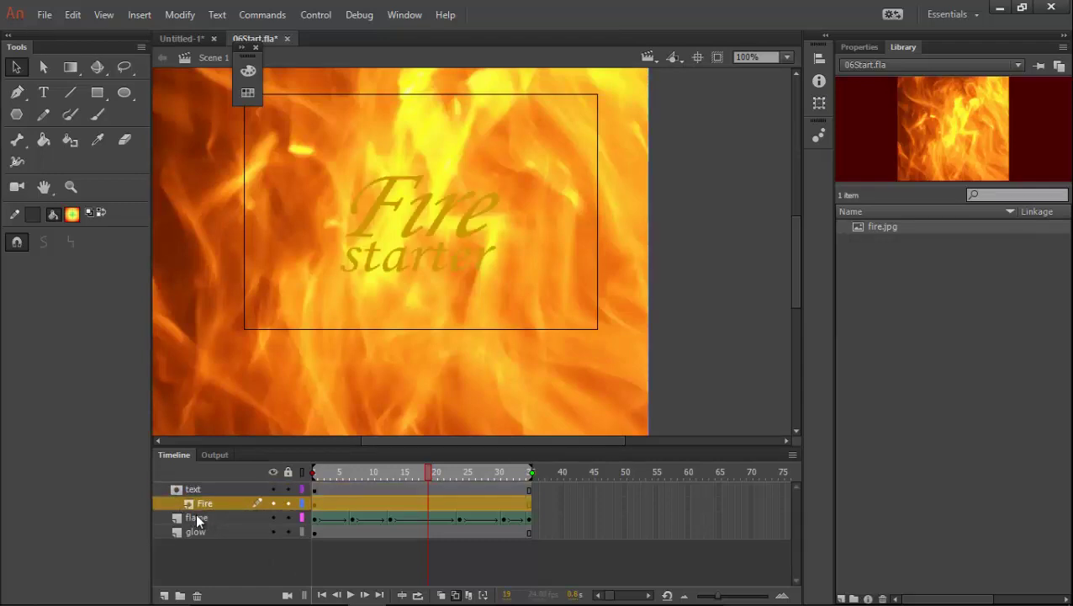
Lock the text and Fire layers to preview the masked lettering, unlocking and relocking both once for comparison
left_click(288, 502)
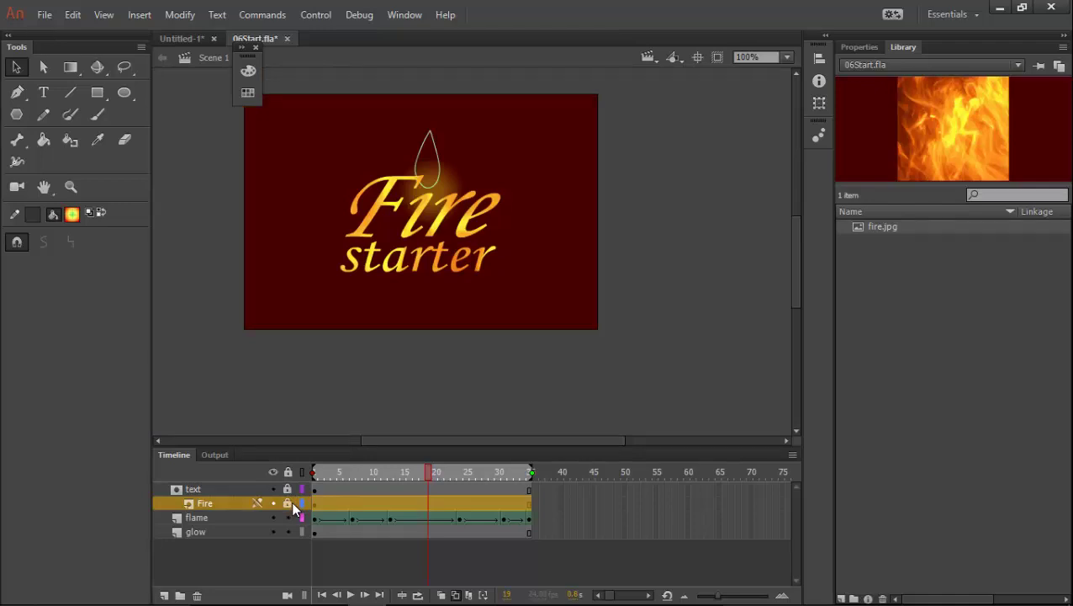
scroll(397, 161, "up", 3)
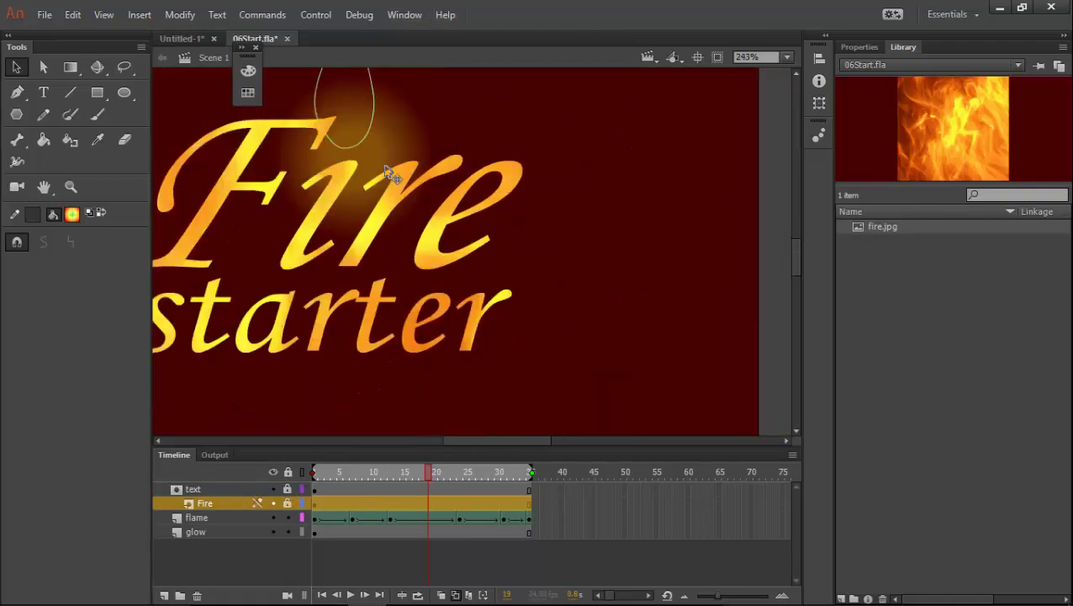
scroll(354, 241, "down", 2)
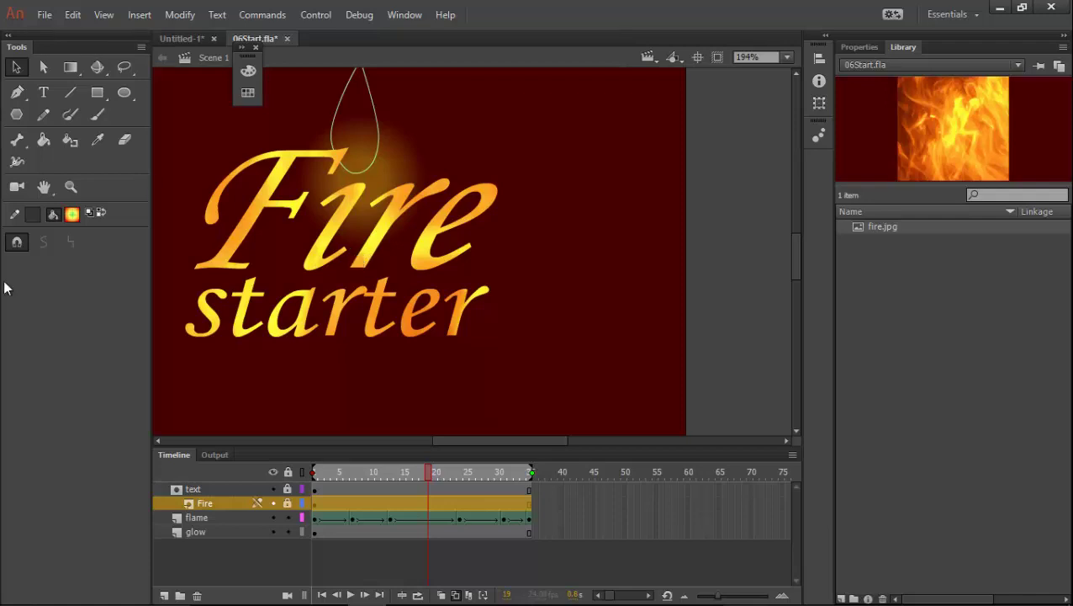
left_click(287, 503)
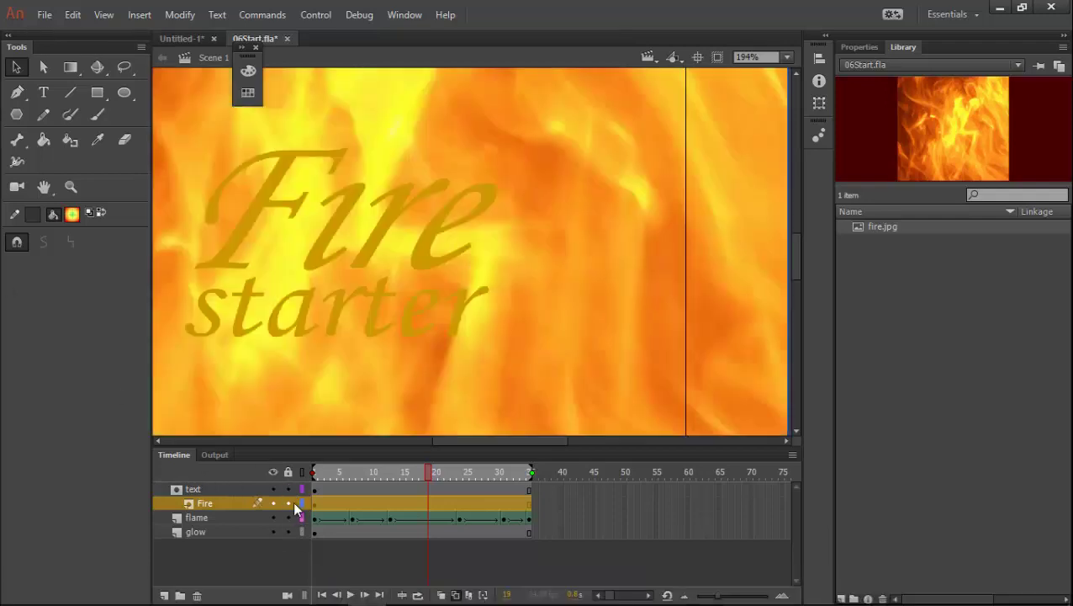
left_click_drag(287, 503, 287, 488)
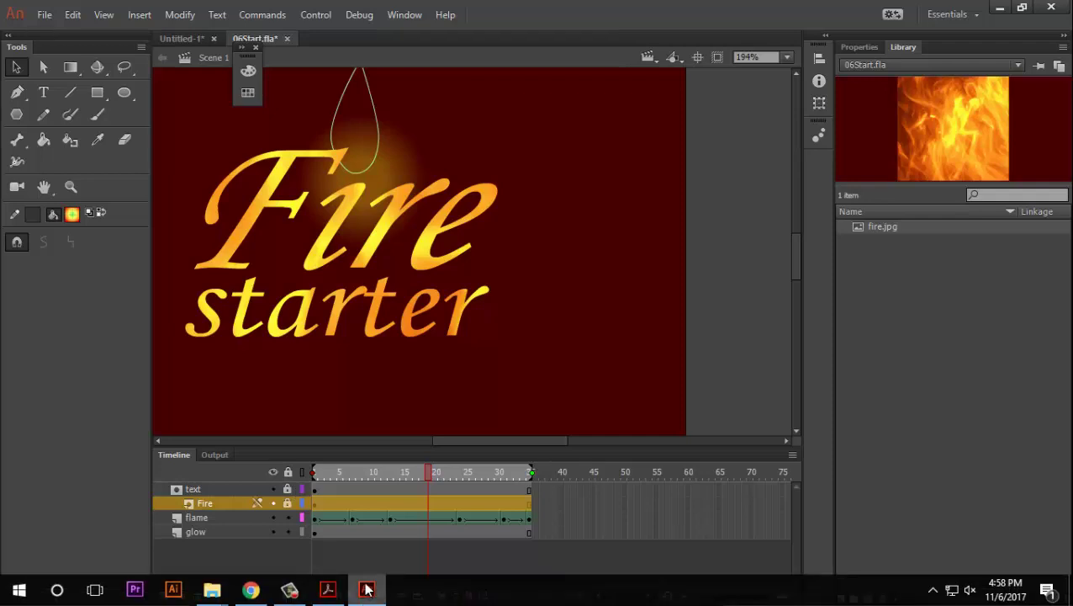
left_click(362, 209)
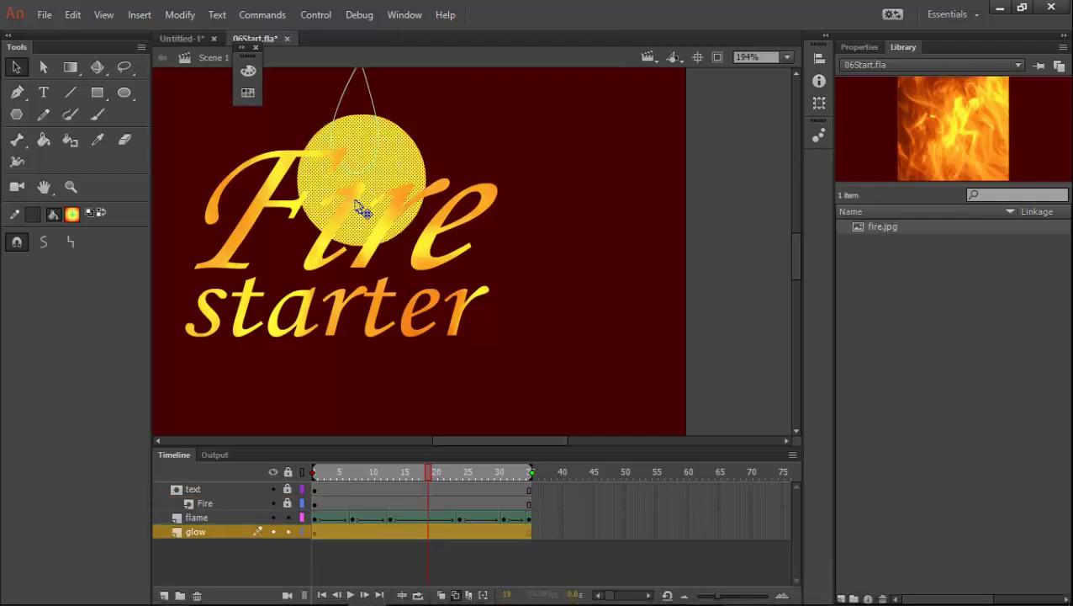
left_click(547, 374)
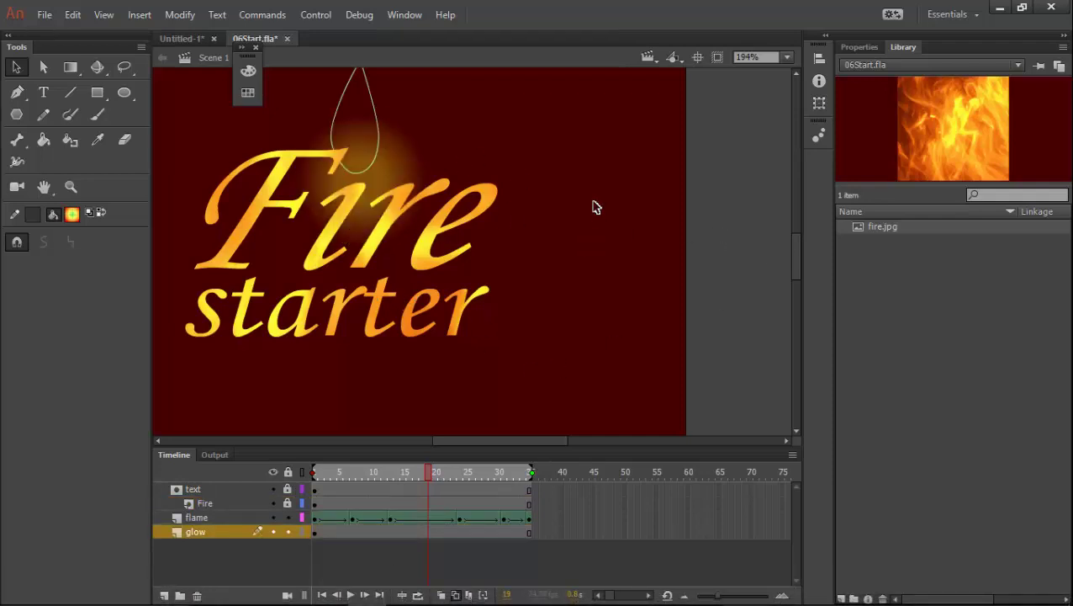
Undo the mask setup and layer changes back to the visible Fire layer above the normal text layer
scroll(595, 203, "down", 3)
key("ctrl+z")
key("ctrl+z")
key("ctrl+z")
key("ctrl+z")
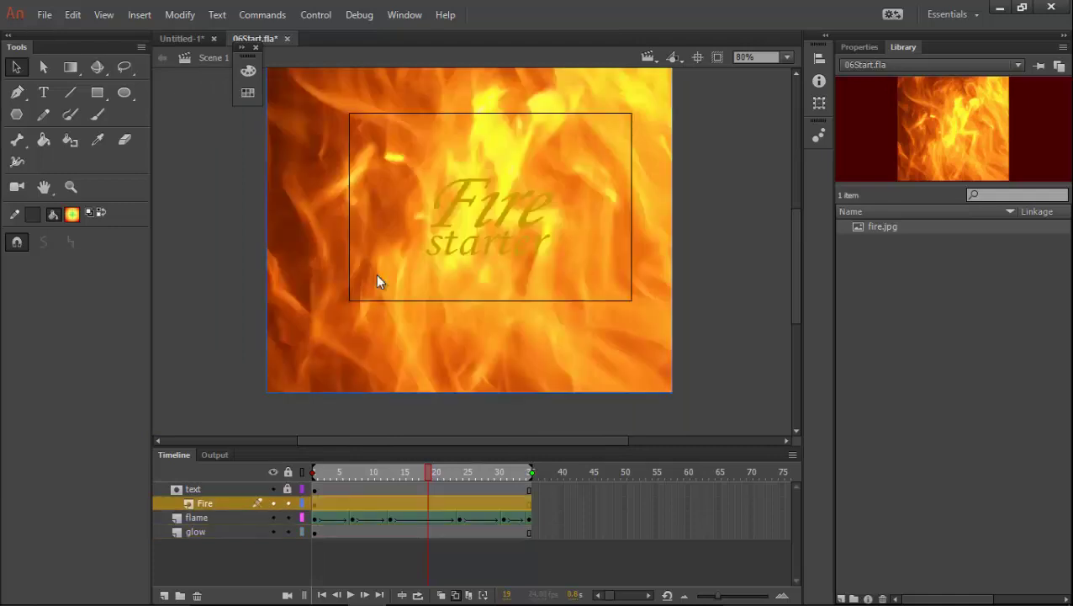
key("ctrl+z")
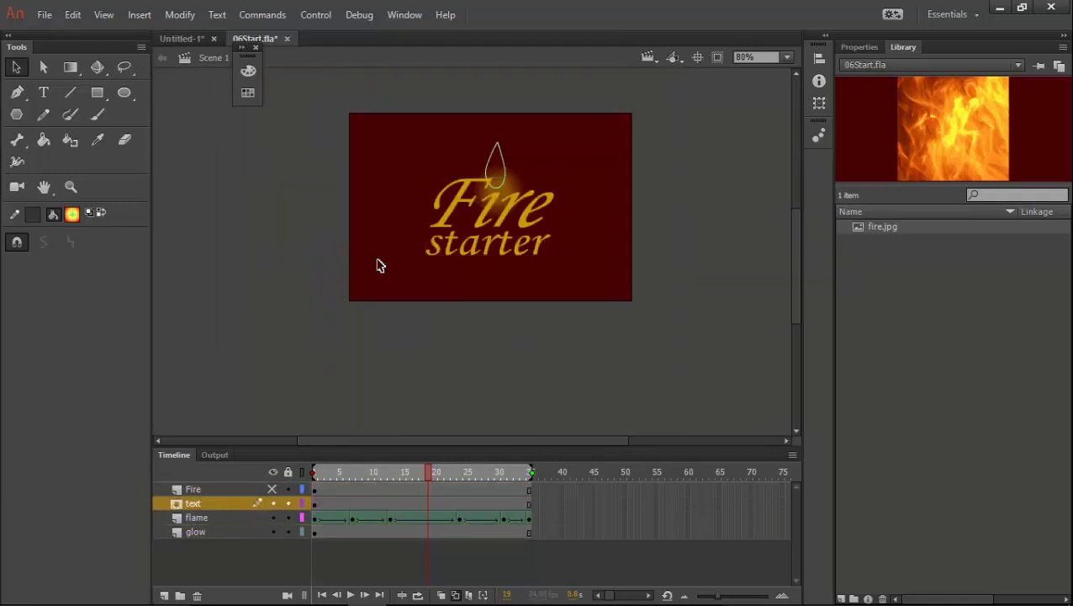
key("ctrl+z")
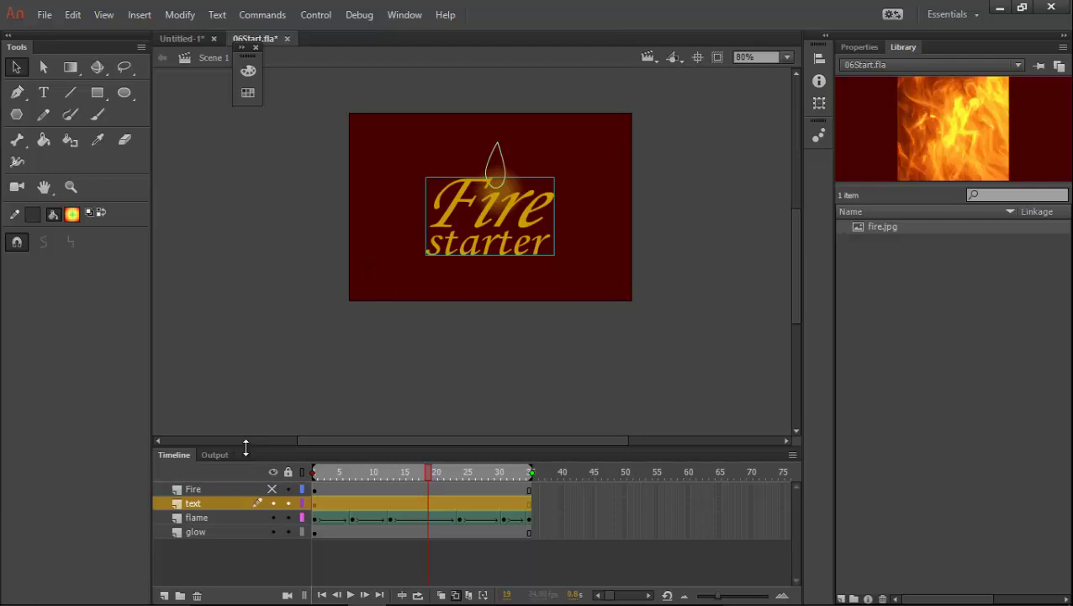
key("ctrl+z")
key("ctrl+z")
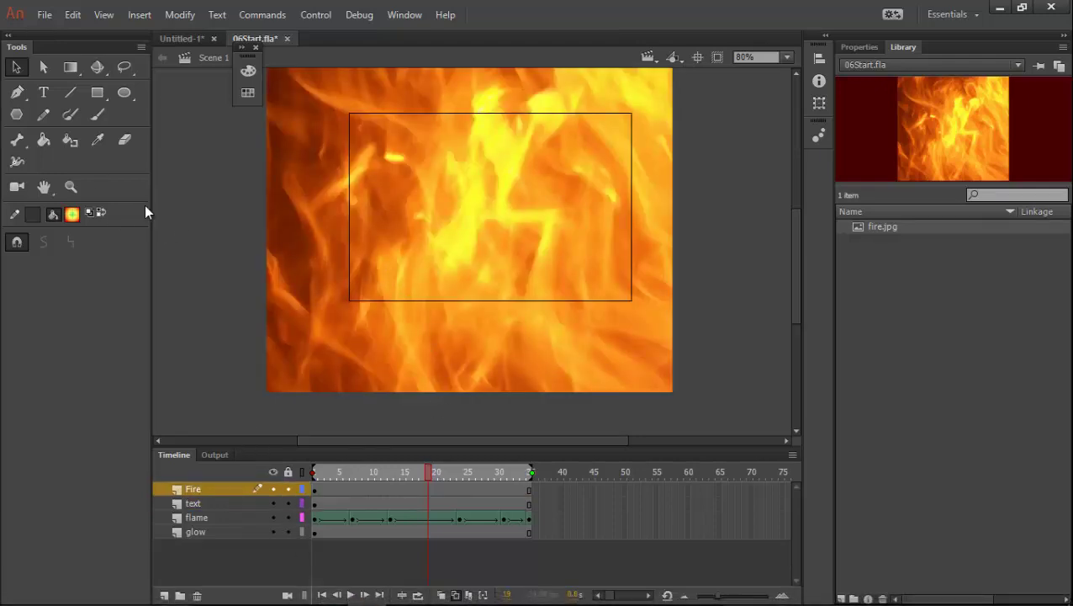
Scale the fire image down with Free Transform and align it with the stage's upper-left corner
left_click(70, 67)
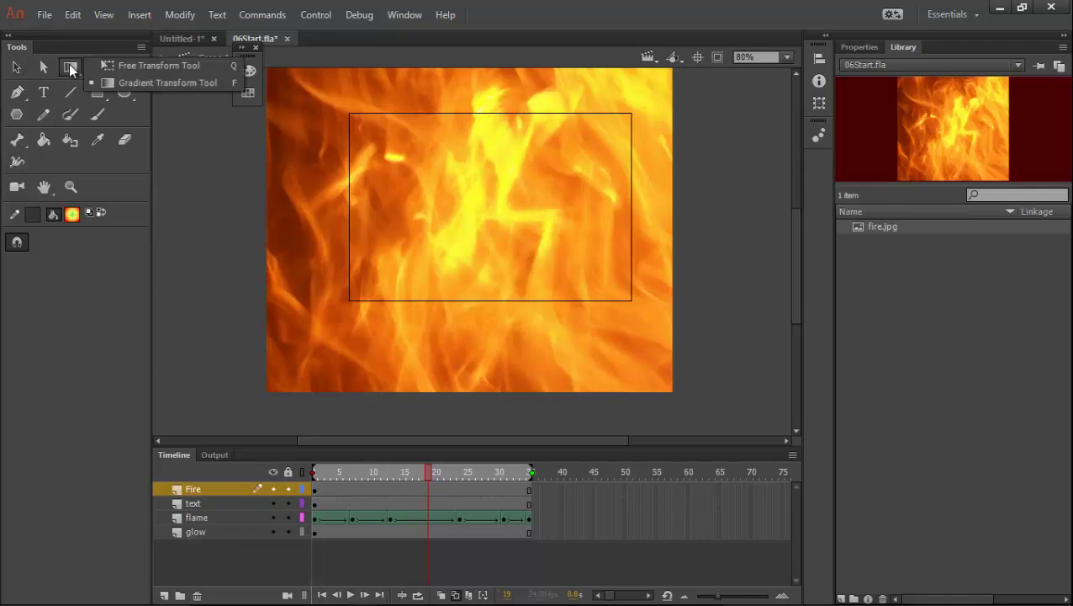
left_click(115, 65)
left_click(580, 253)
left_click_drag(673, 391, 593, 302)
mouse_move(517, 265)
left_mouse_down()
mouse_move(505, 274)
mouse_move(532, 275)
mouse_move(517, 280)
left_mouse_up()
left_click(504, 434)
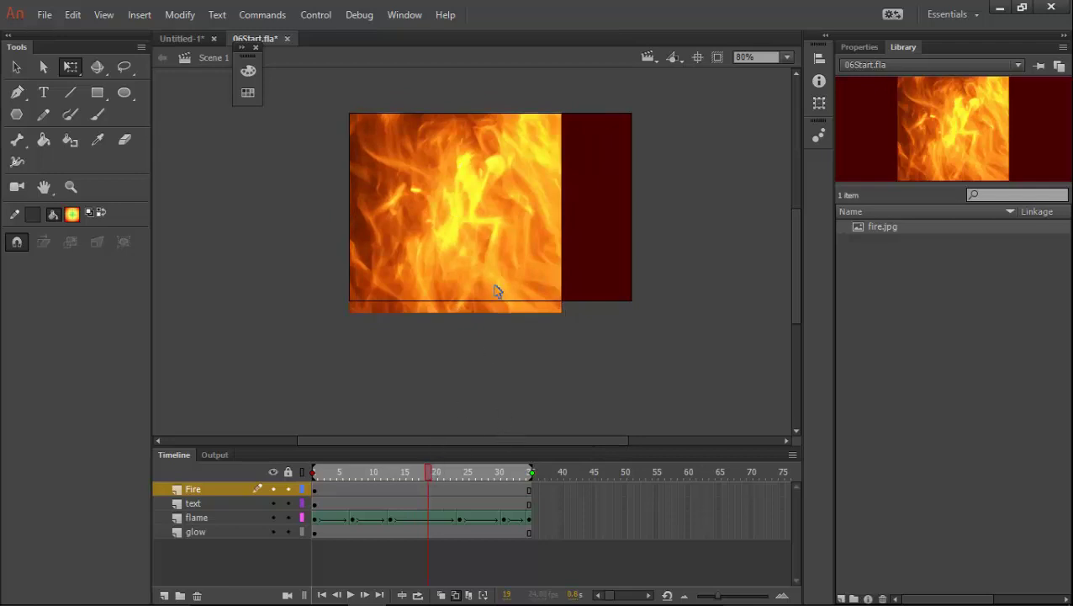
Create a motion tween on the Fire layer, agreeing to convert the fire image to a symbol
left_click_drag(430, 472, 405, 472)
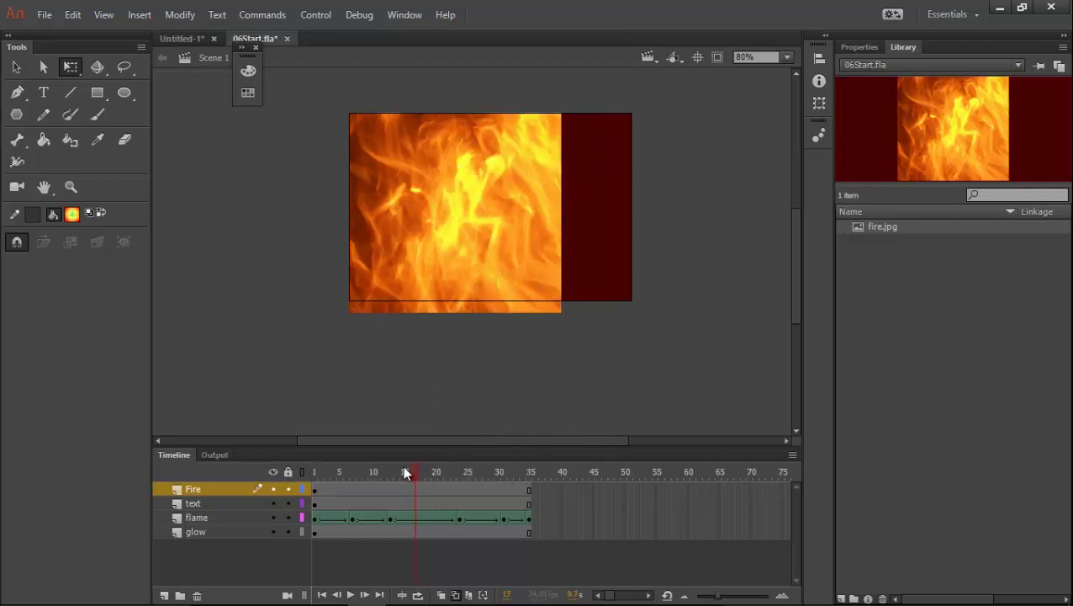
left_click(316, 489)
left_click(517, 494)
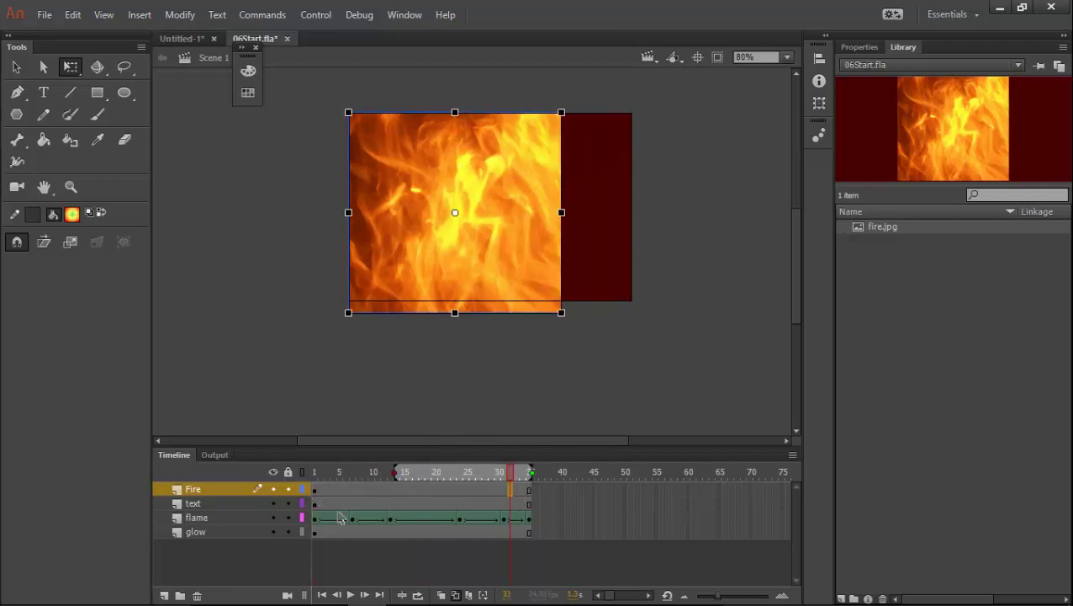
left_click(316, 494)
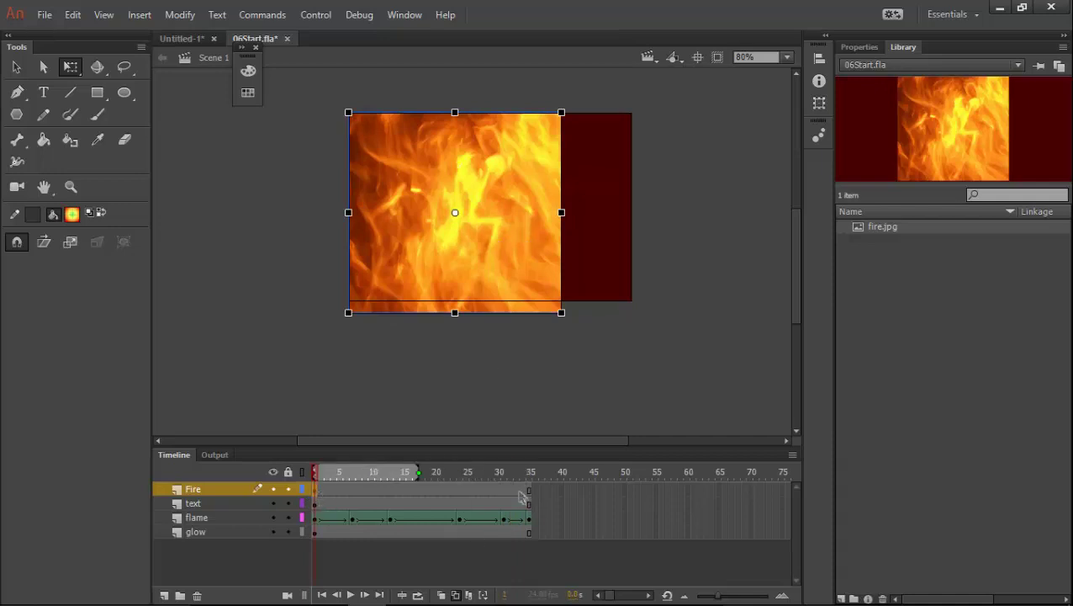
right_click(470, 488)
left_click(556, 53)
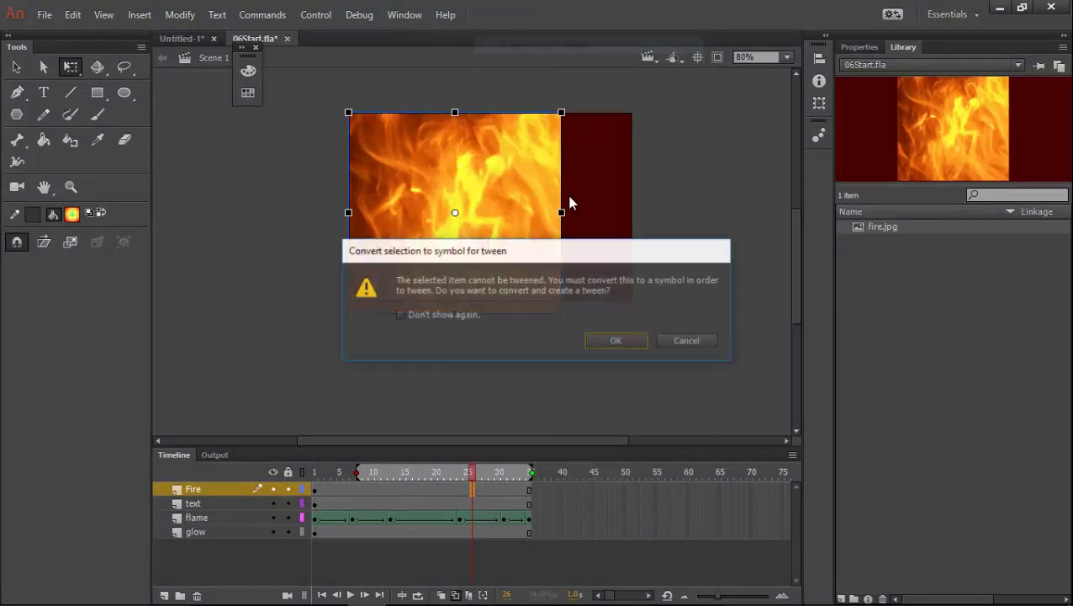
left_click(612, 339)
Scrub through the Fire layer's motion tween to check it, and undo the tween and symbol conversion
left_click_drag(314, 471, 515, 473)
left_click(491, 292)
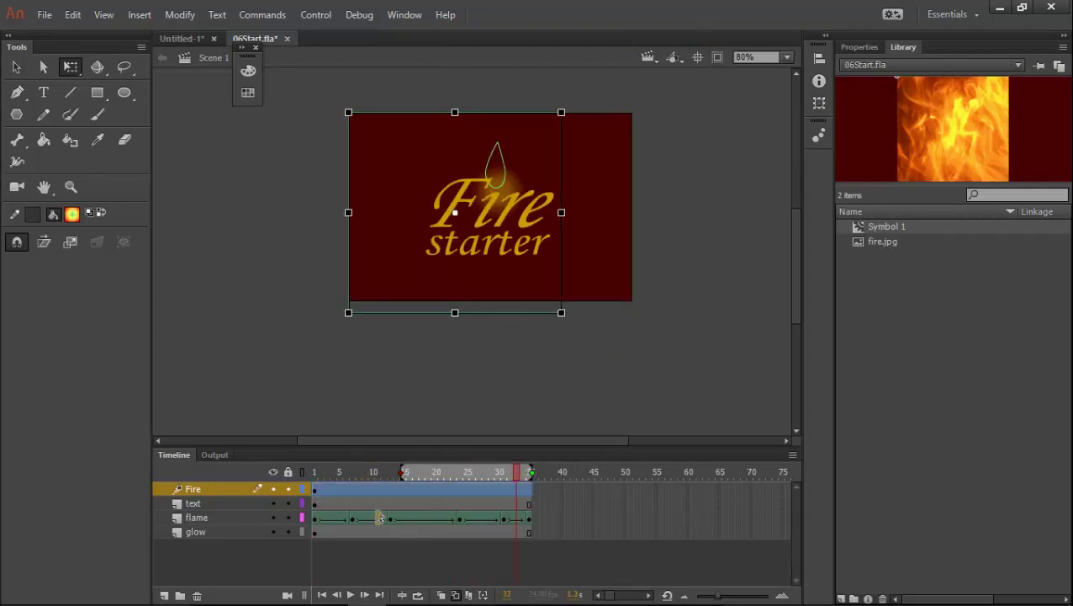
left_click(373, 517)
left_click(431, 489)
left_click_drag(431, 471, 528, 473)
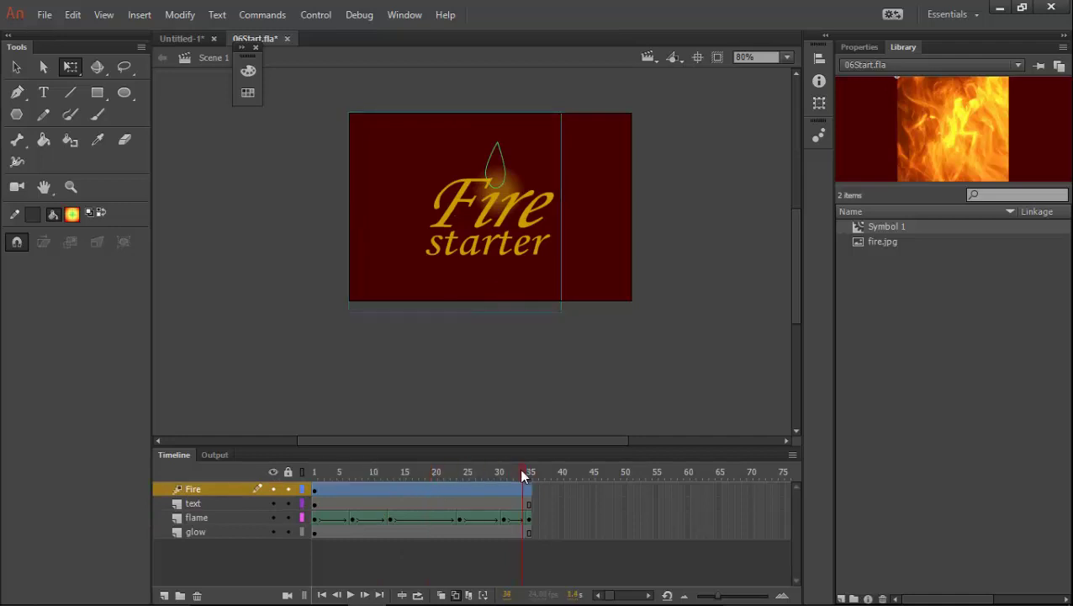
left_click(502, 491)
key("Return")
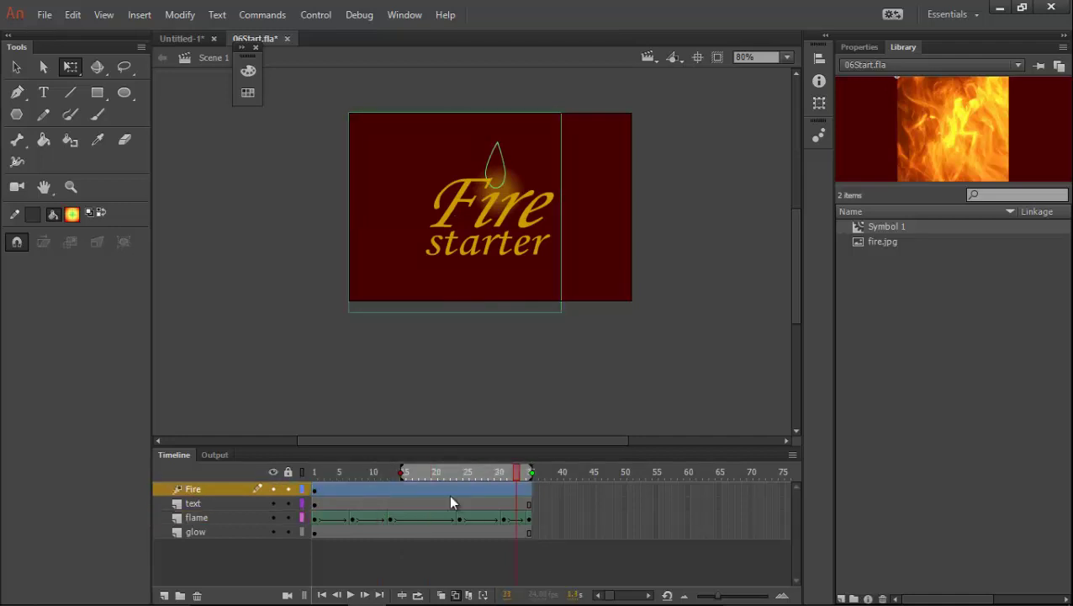
key("ctrl+z")
key("ctrl+z")
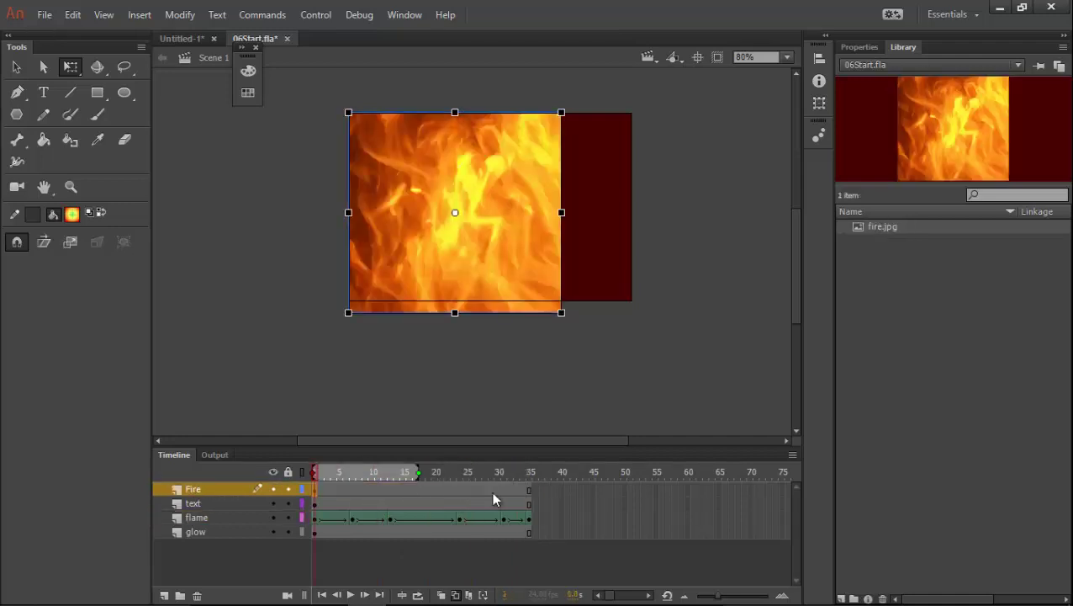
Move the fire image flush with the stage's right edge and insert a keyframe at frame 27 of the Fire layer
right_click(487, 486)
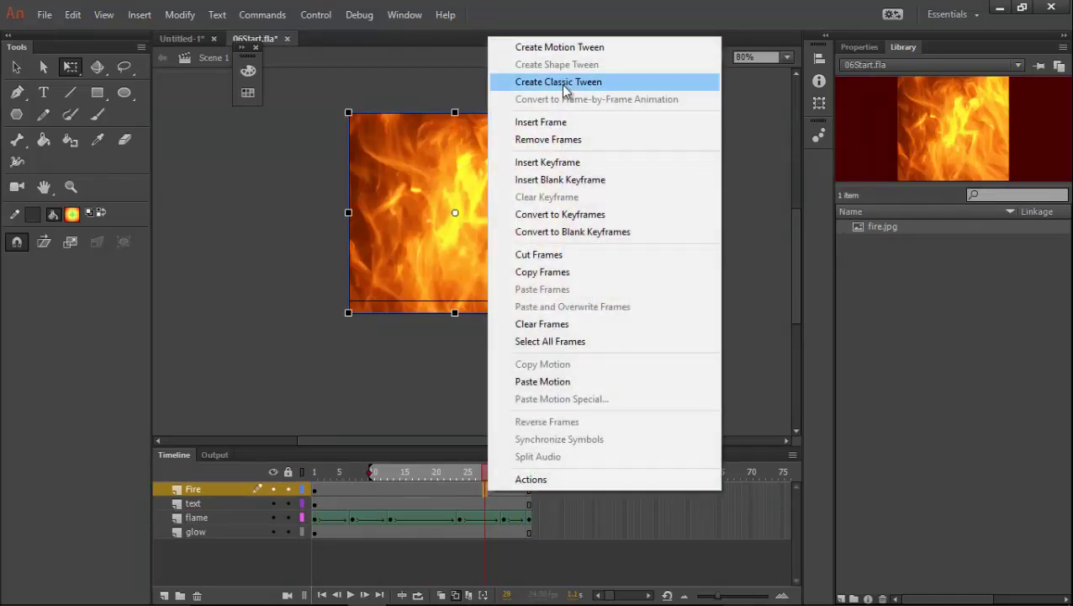
left_click(402, 476)
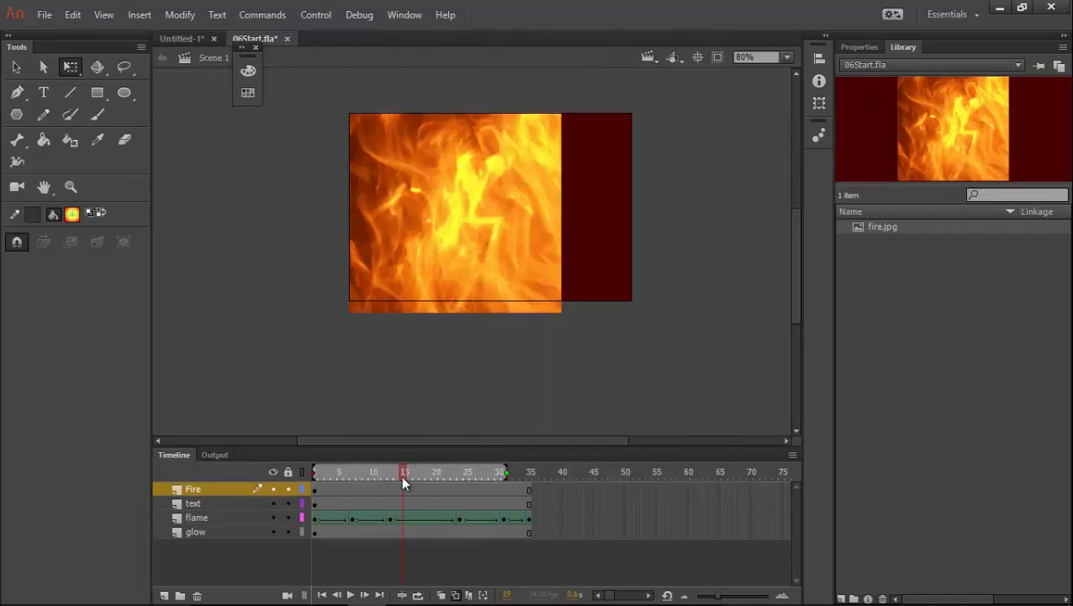
left_click(505, 225)
left_click_drag(508, 224, 570, 221)
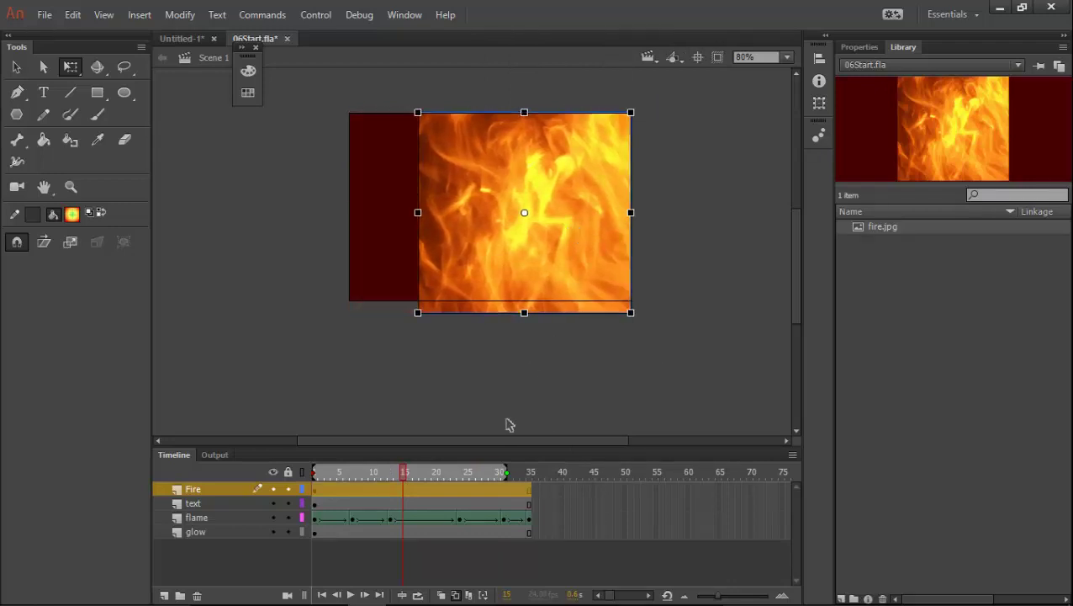
left_click(478, 490)
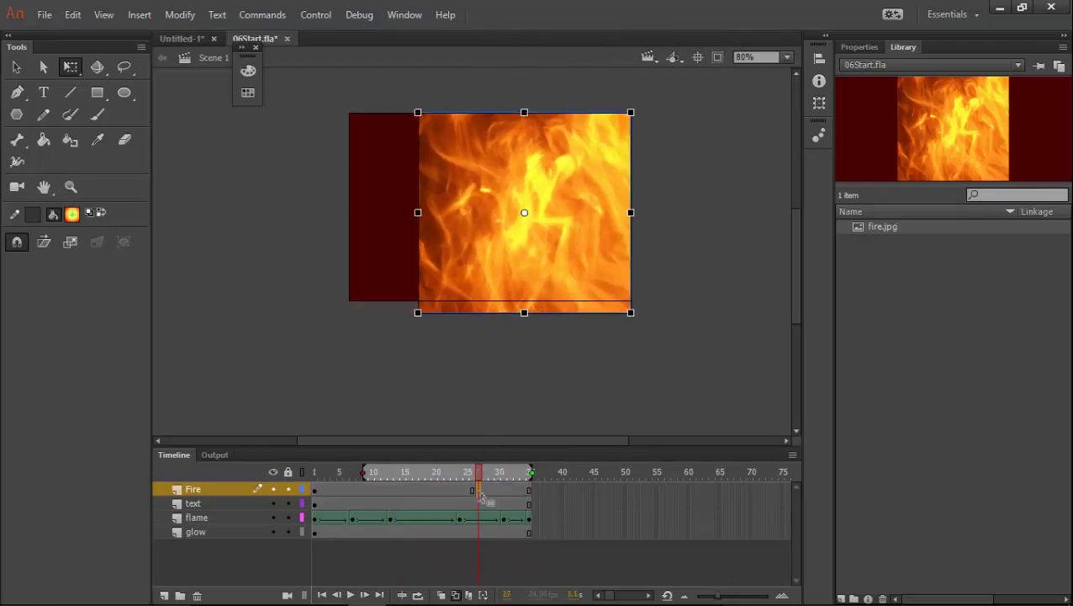
key("F6")
In the Fire layer's first frame, move the fire image horizontally to slightly beyond the stage's left edge
left_click(318, 492)
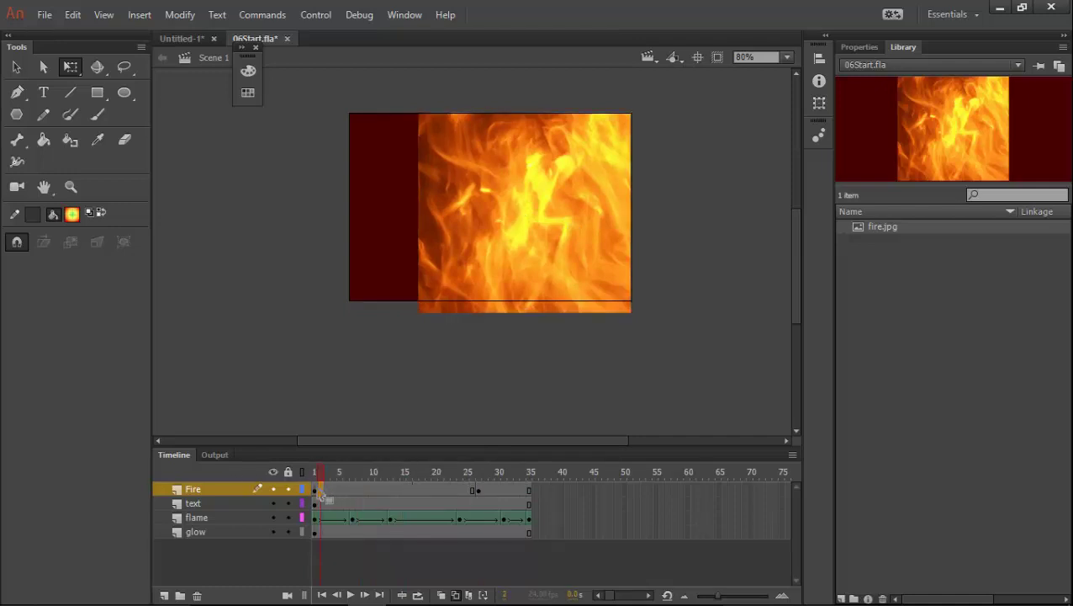
left_click(322, 494)
left_click_drag(574, 280, 496, 278)
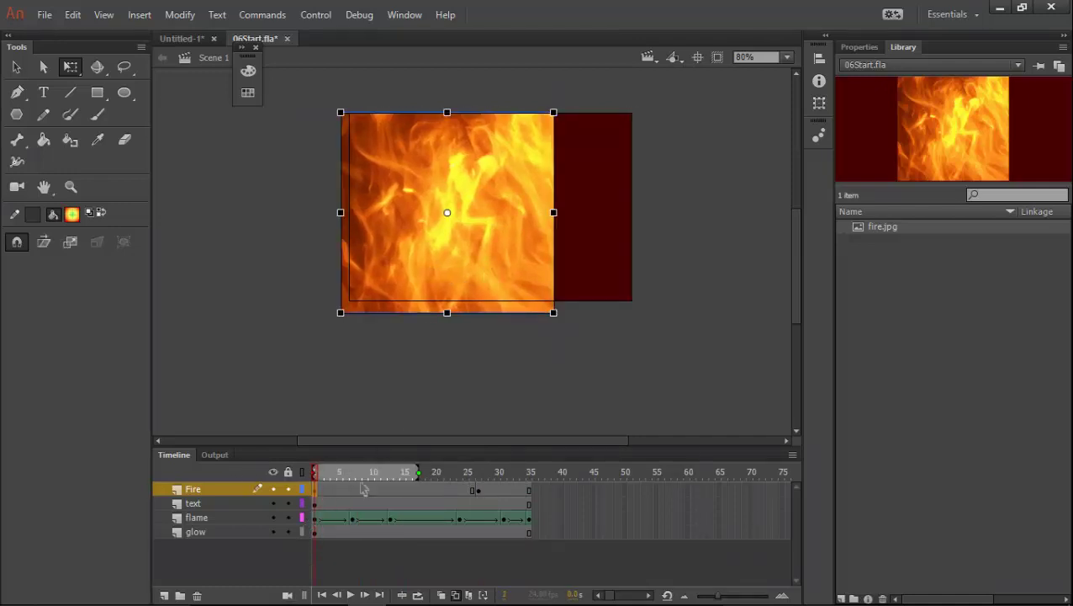
Create a classic tween between the Fire layer's keyframes at frames 1 and 27 and play it back
left_click_drag(348, 494, 458, 490)
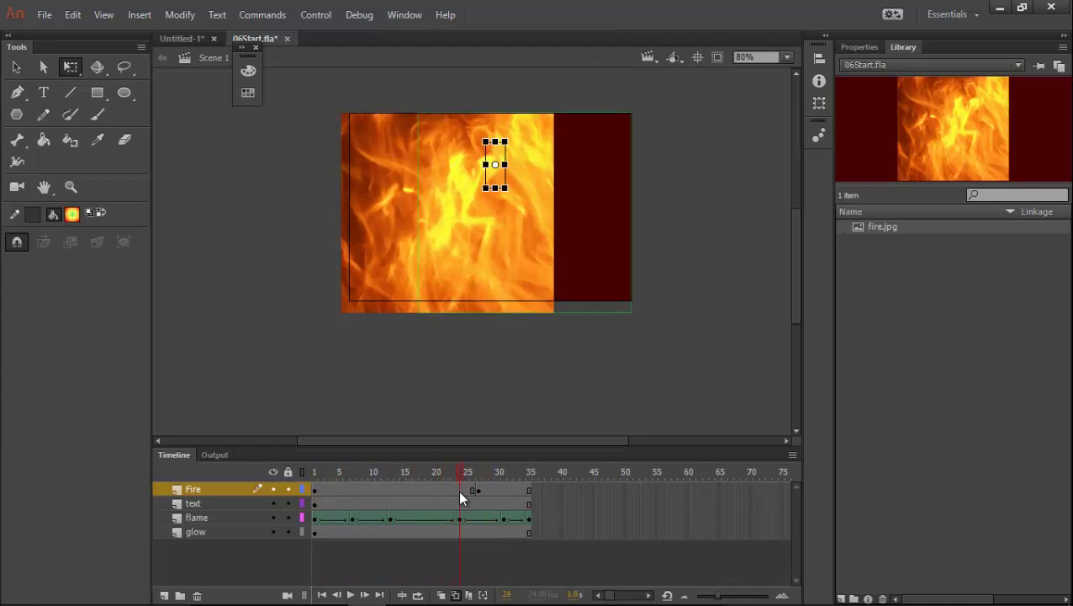
left_click(392, 492)
right_click(393, 494)
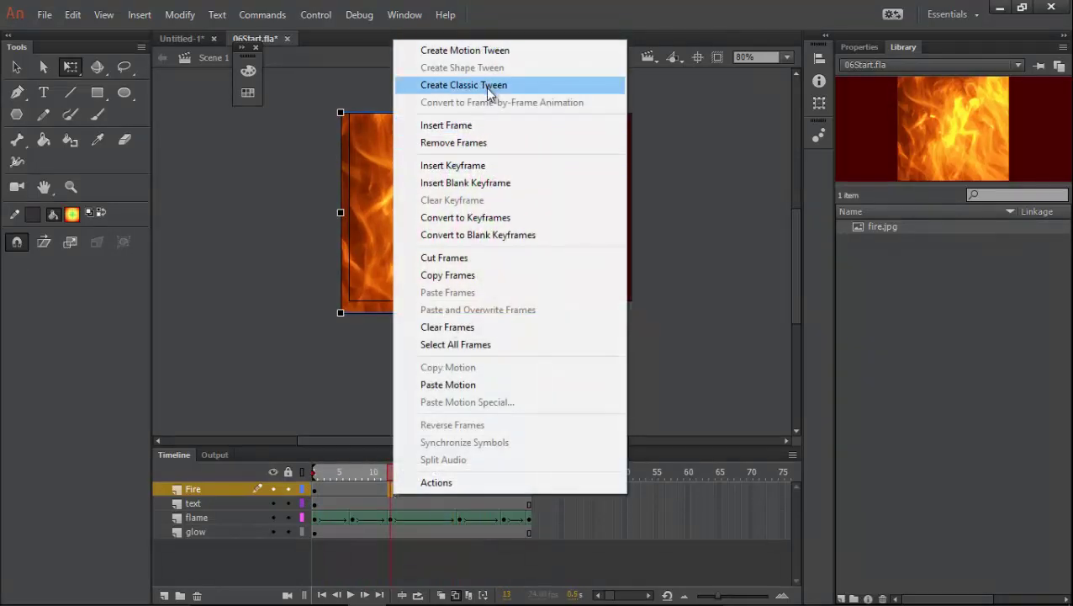
left_click(494, 86)
left_click_drag(353, 470, 315, 471)
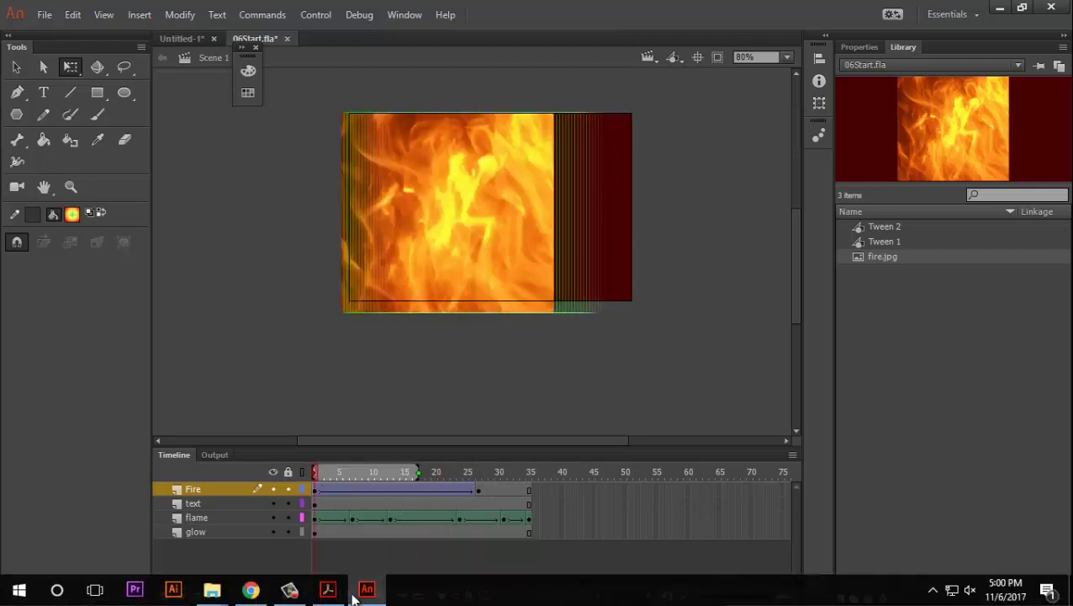
left_click(351, 594)
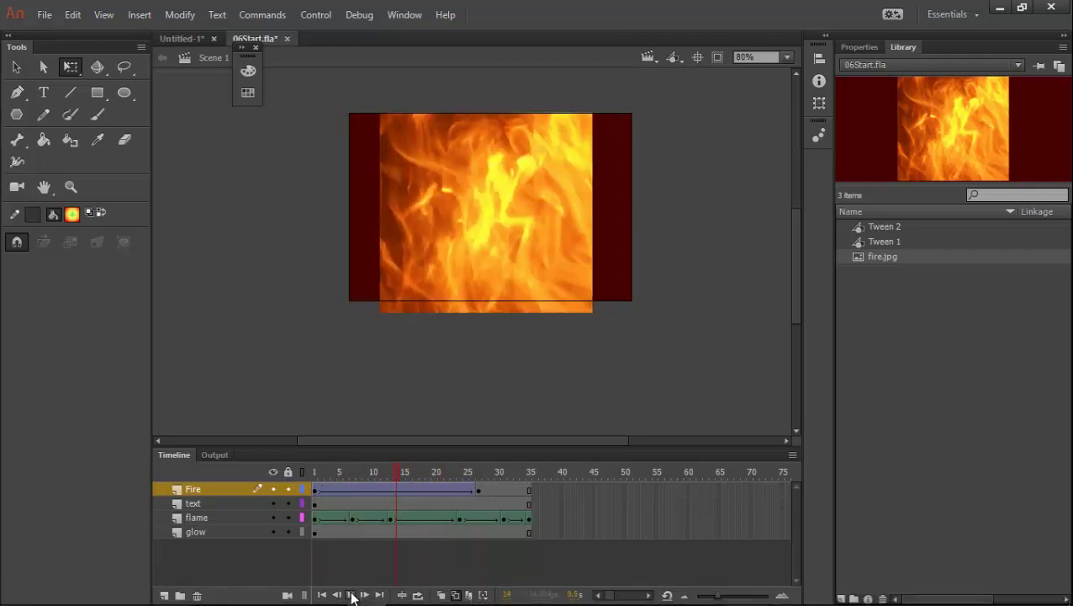
Set the text layer's type to Mask in its layer properties
left_click(193, 503)
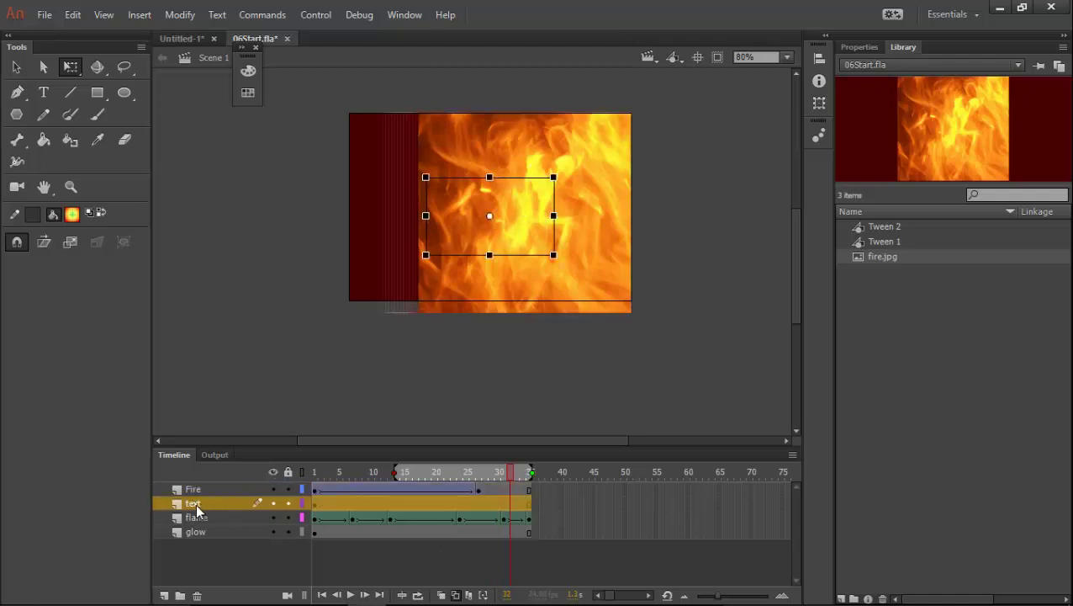
right_click(195, 503)
left_click(244, 493)
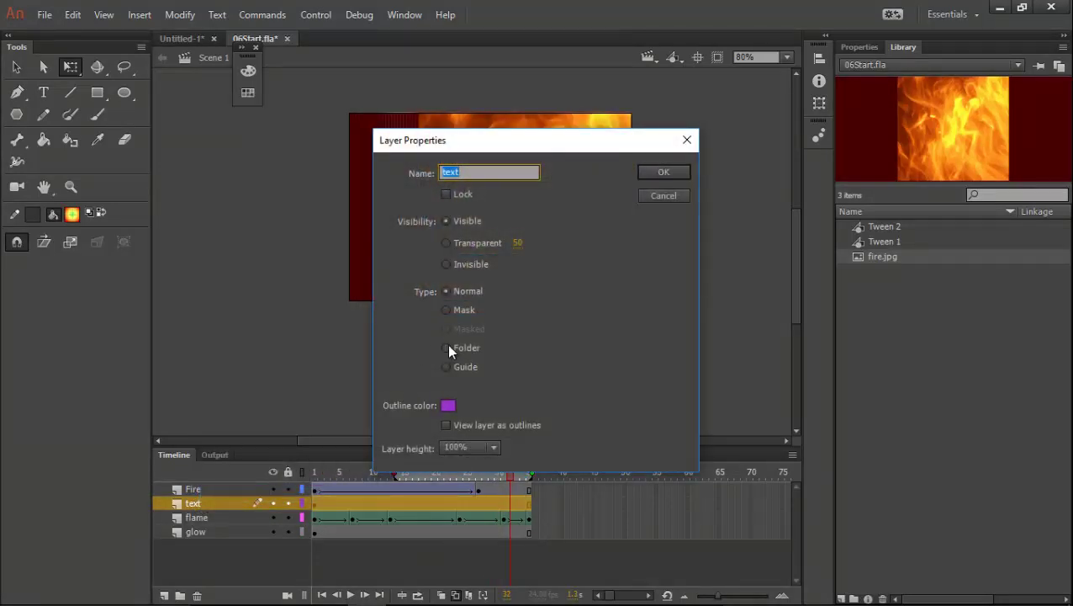
left_click(446, 310)
left_click(663, 173)
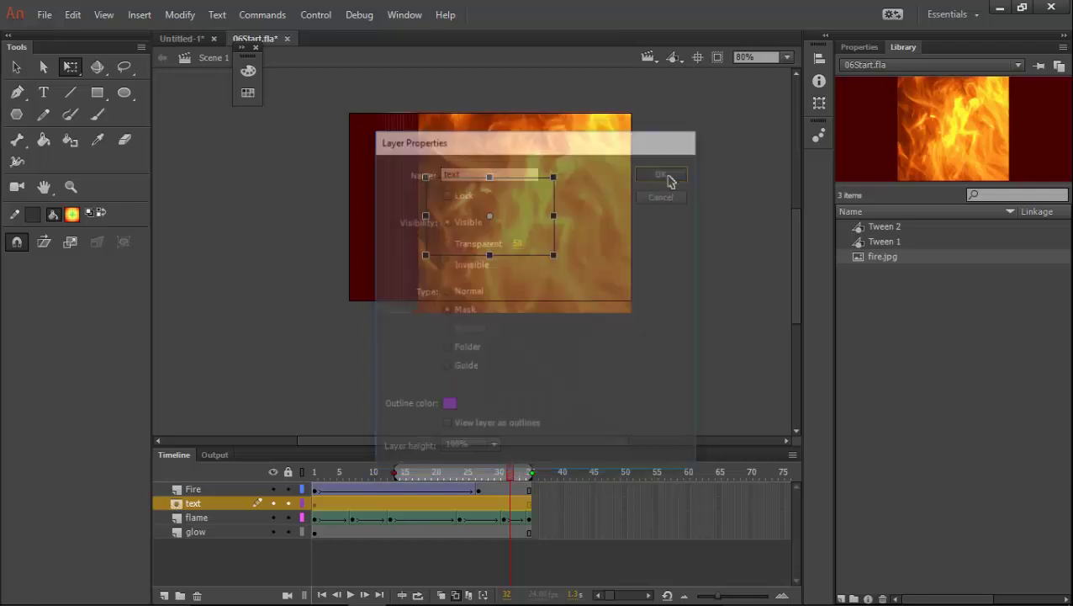
left_click(249, 553)
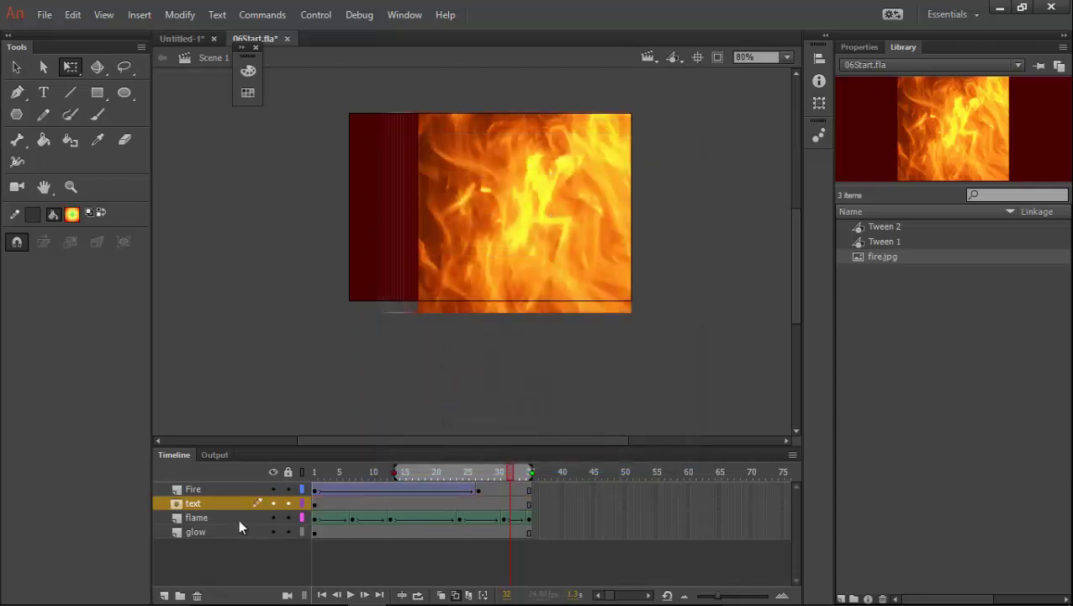
Nest the Fire layer beneath the text mask and lock both layers to play back the masked animation
left_click(192, 490)
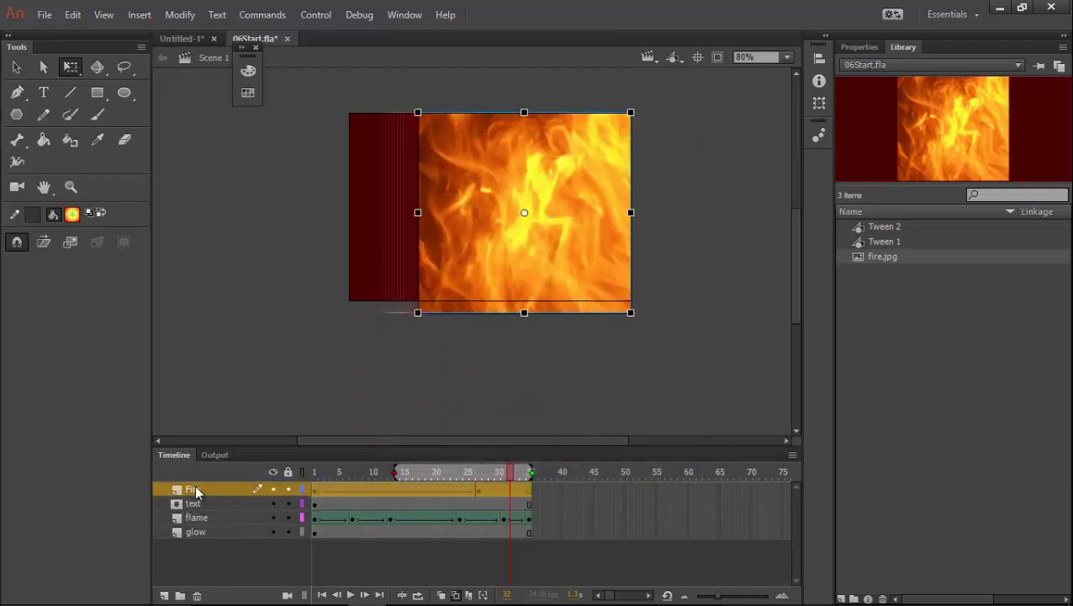
left_click_drag(210, 509, 213, 513)
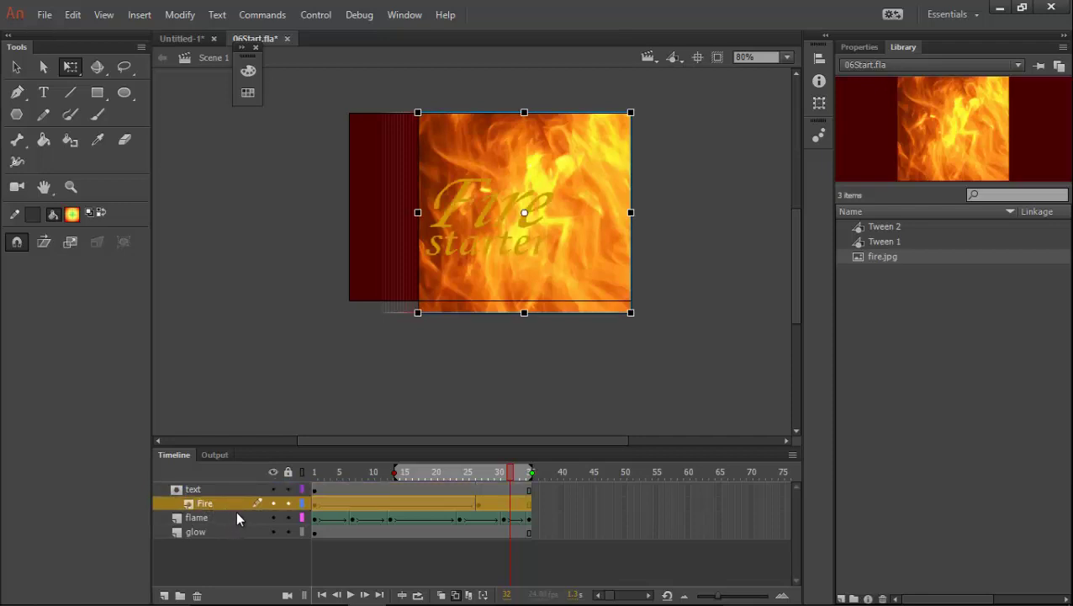
left_click(288, 503)
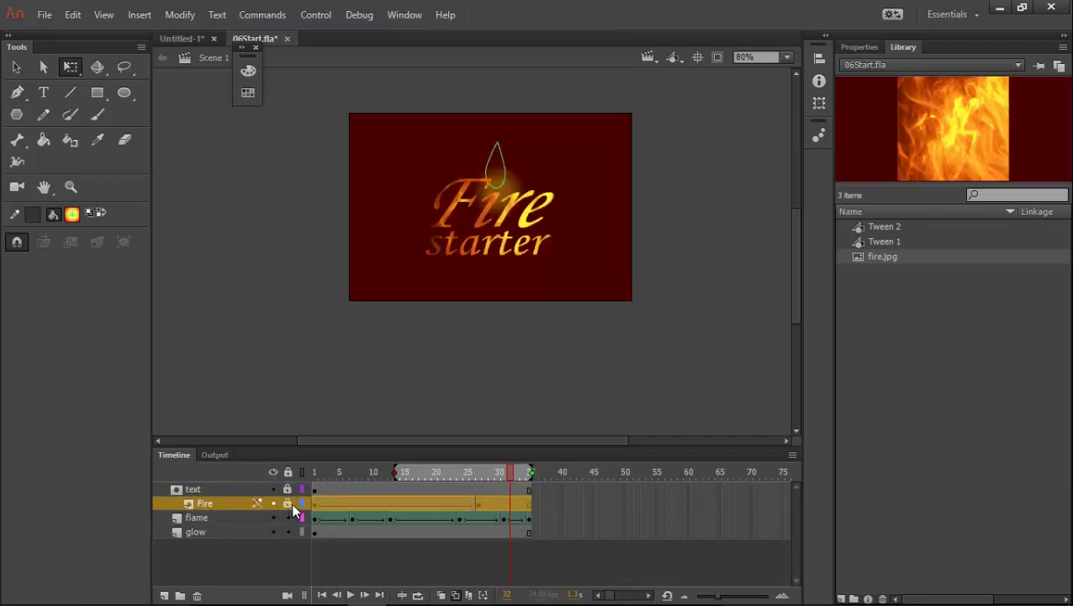
left_click_drag(506, 467, 299, 468)
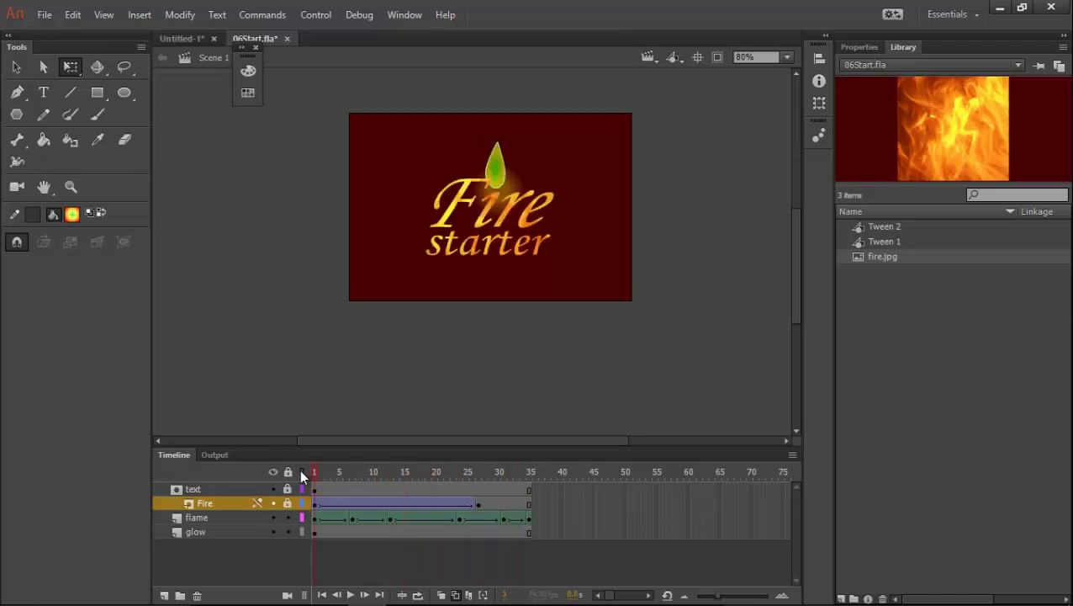
left_click(353, 594)
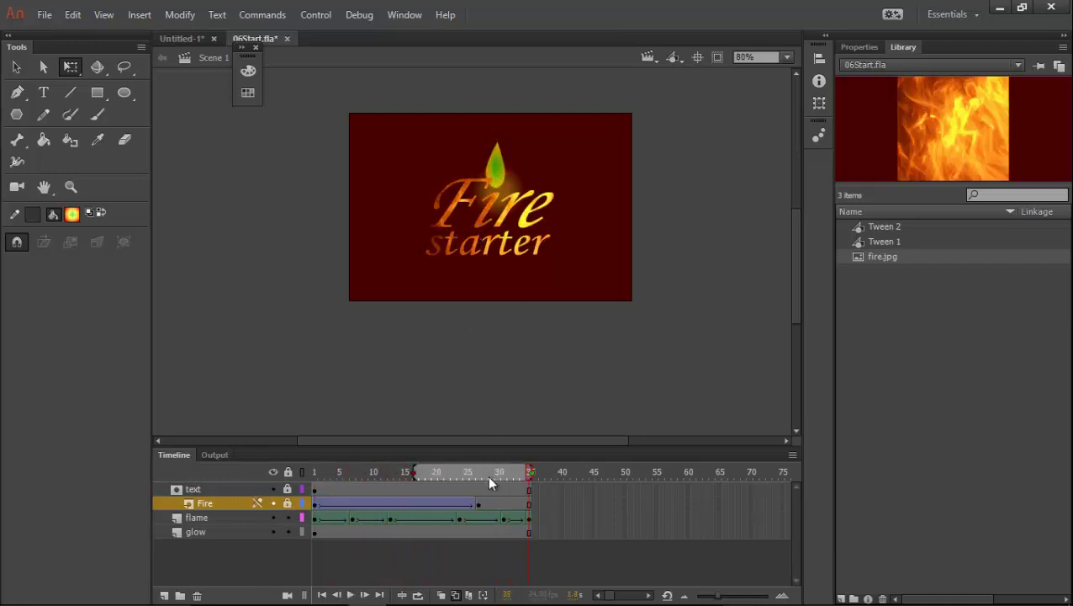
Try to lengthen the Fire layer's tween by inserting two frames at frame 24, and remove the added frames
left_click(460, 503)
key("F7")
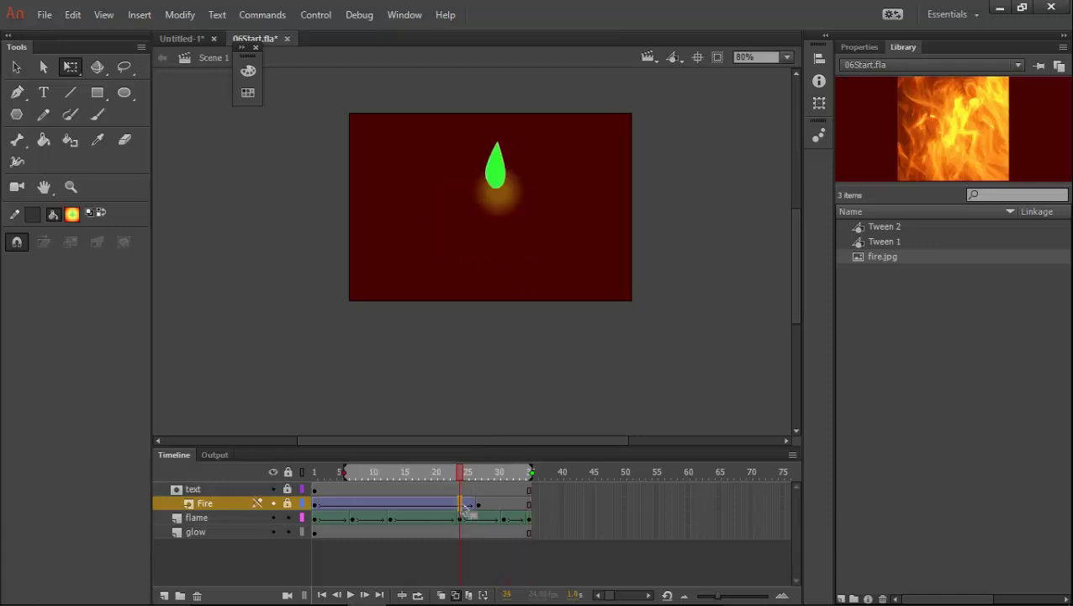
key("F5")
key("F5")
key("shift+F5")
key("shift+F5")
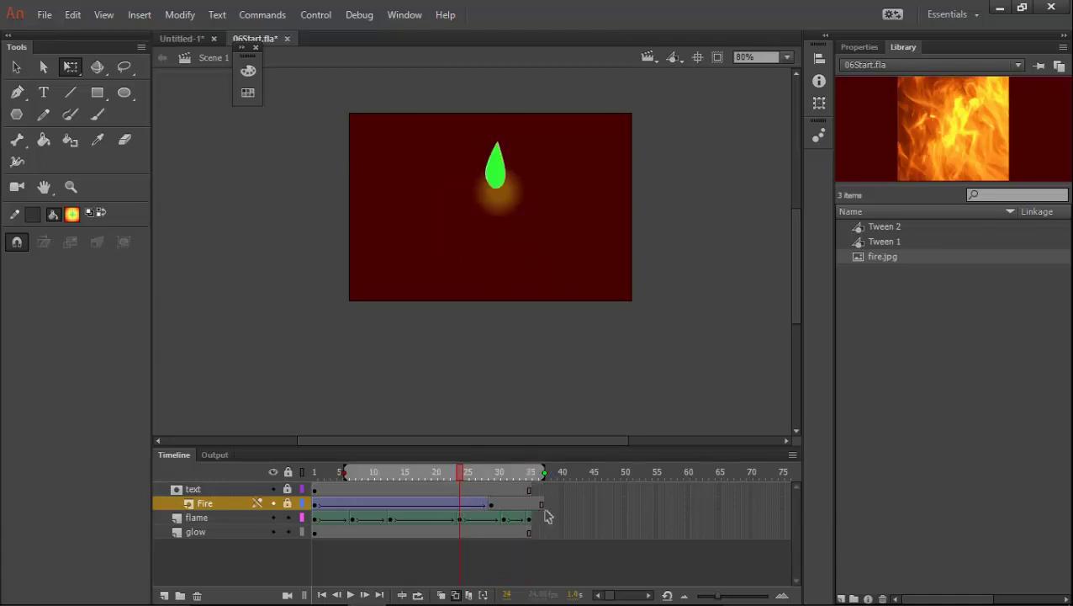
Extend the Fire layer's classic tween by moving its end keyframe to frame 35, and play the animation
left_click(436, 504)
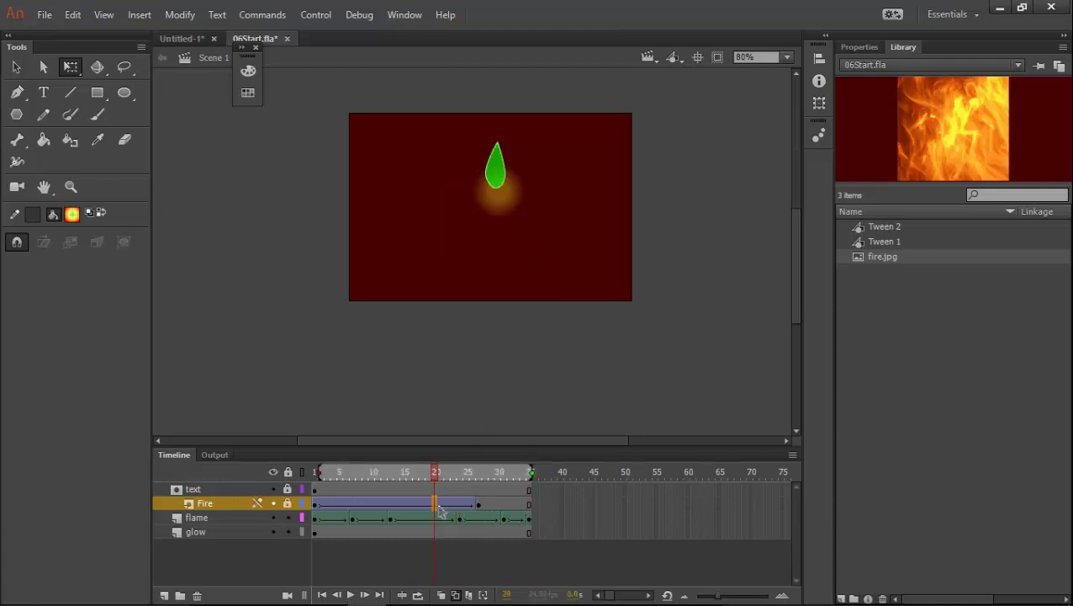
mouse_move(438, 509)
left_mouse_down()
mouse_move(510, 518)
mouse_move(530, 510)
left_mouse_up()
left_click(477, 504)
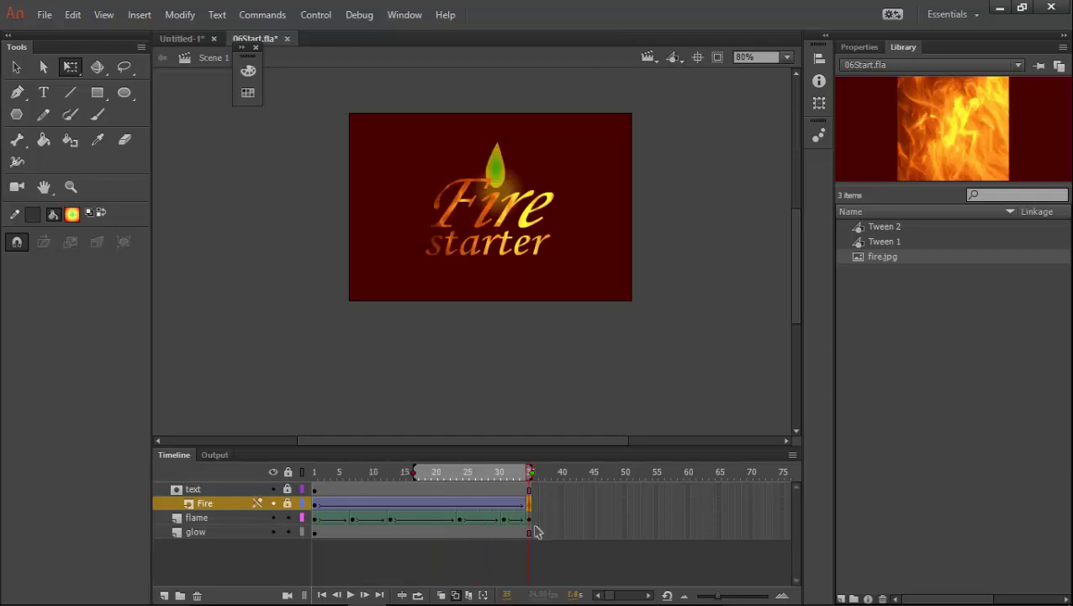
left_click_drag(521, 473, 315, 472)
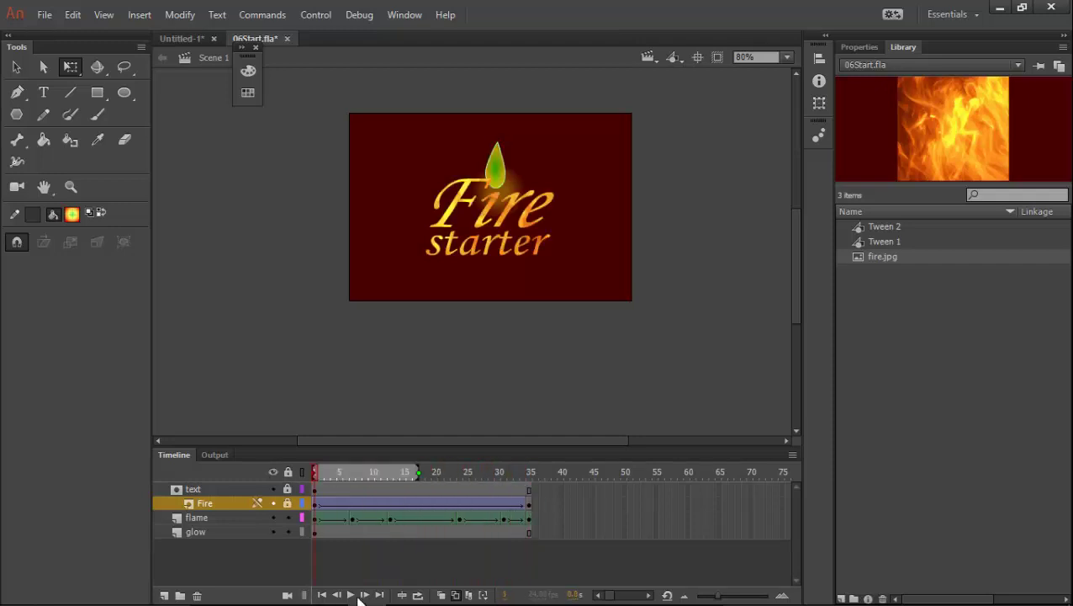
left_click(352, 594)
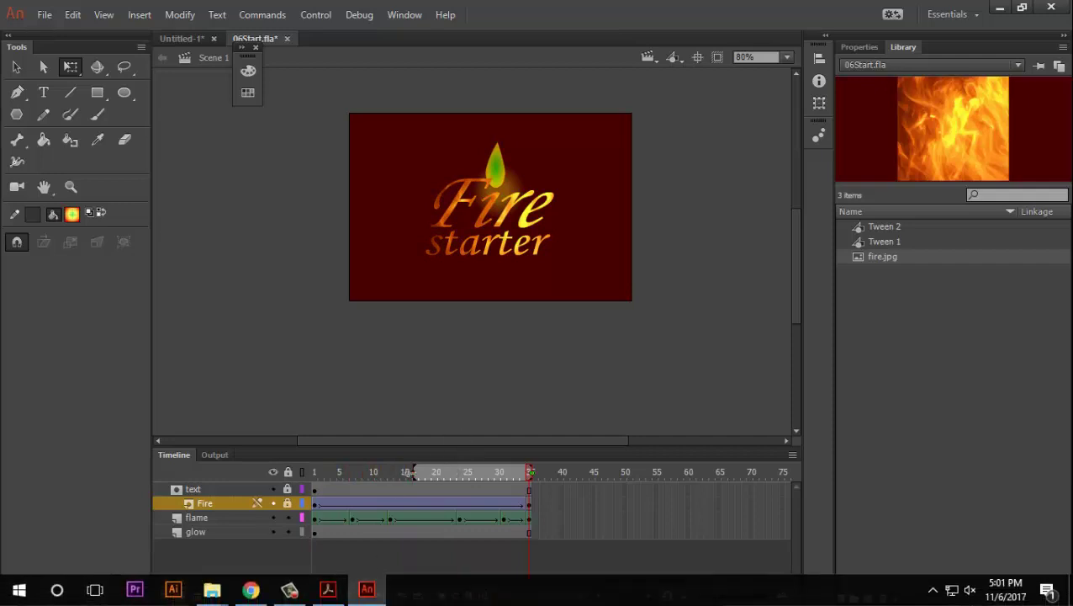
Turn on looping for frames 1 to 35 and play the masked text animation up close
left_click(418, 595)
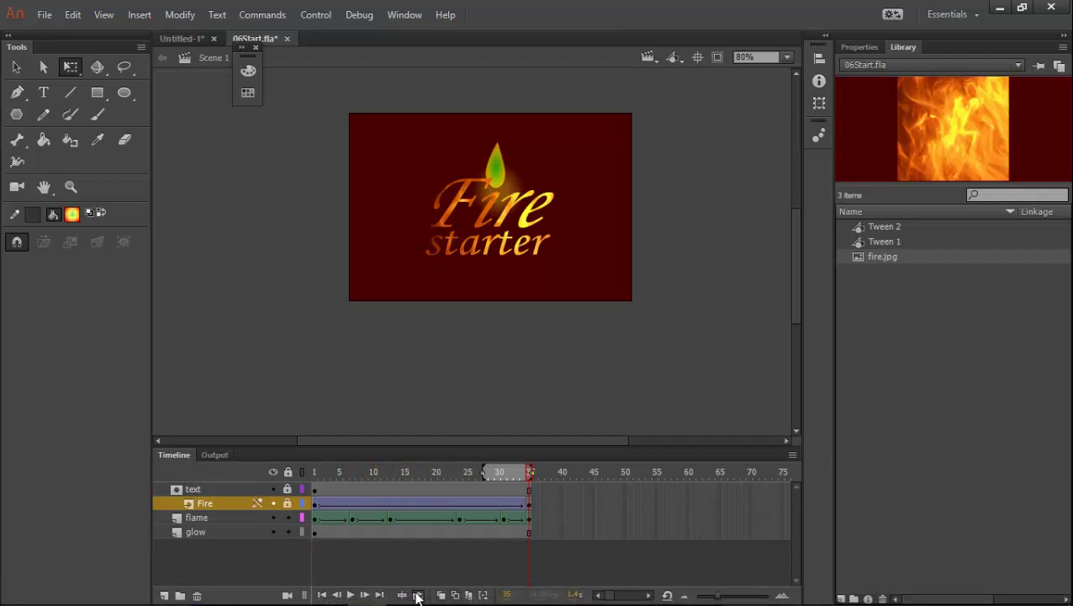
left_click_drag(483, 471, 313, 472)
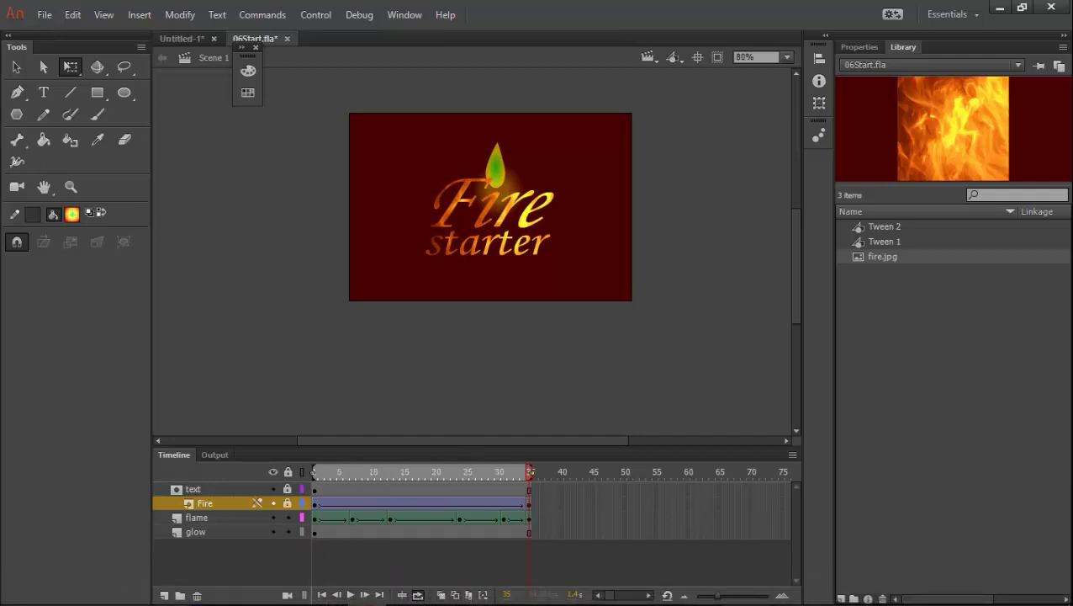
left_click(351, 595)
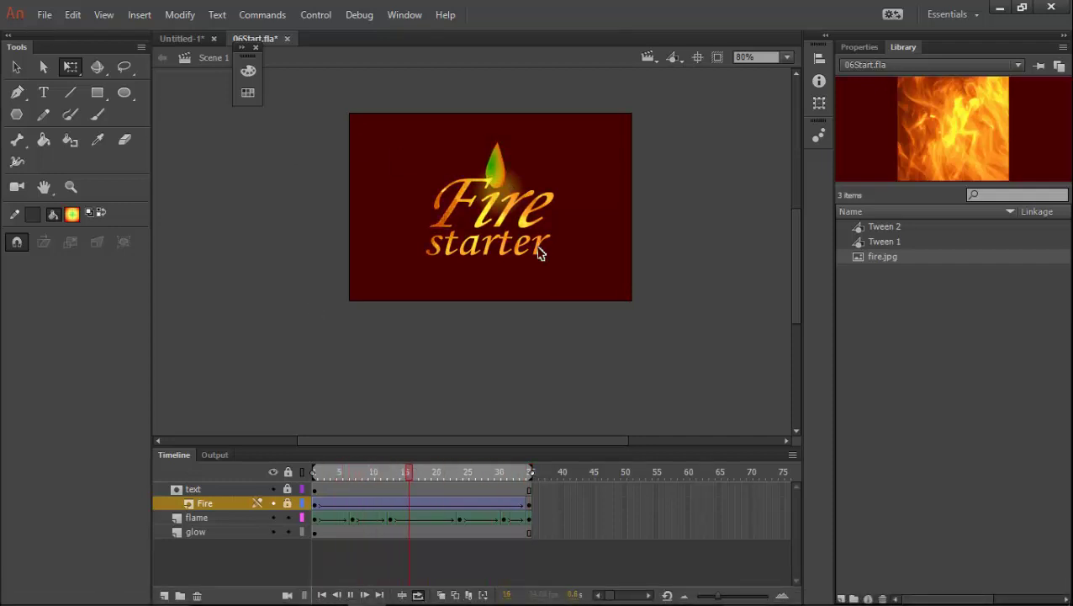
scroll(523, 232, "up", 3)
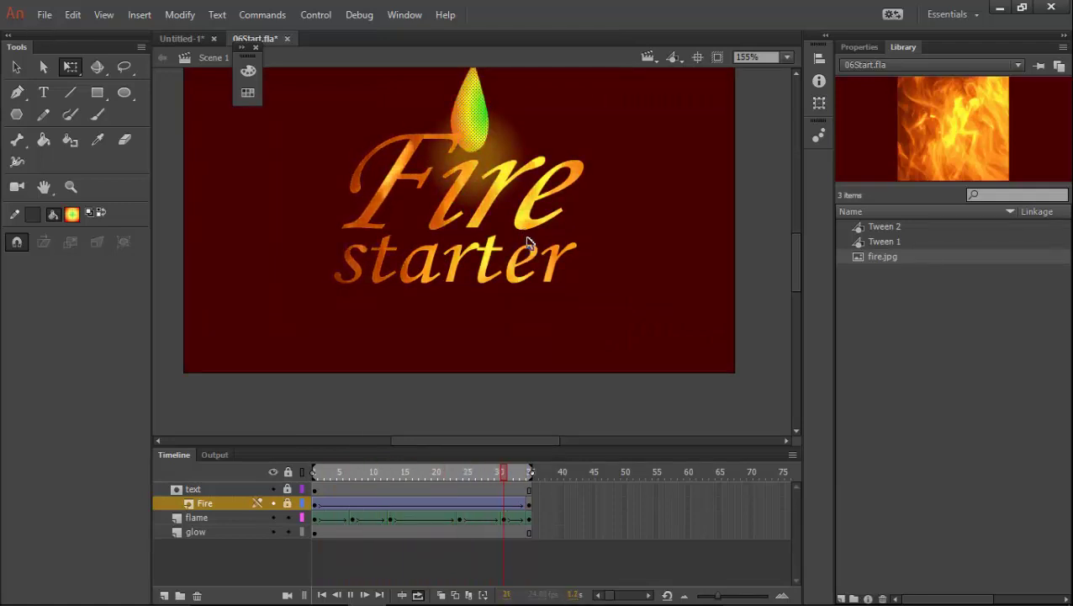
Test the movie as 06Start.swf, close the preview and return to the timeline playback
key("ctrl+Return")
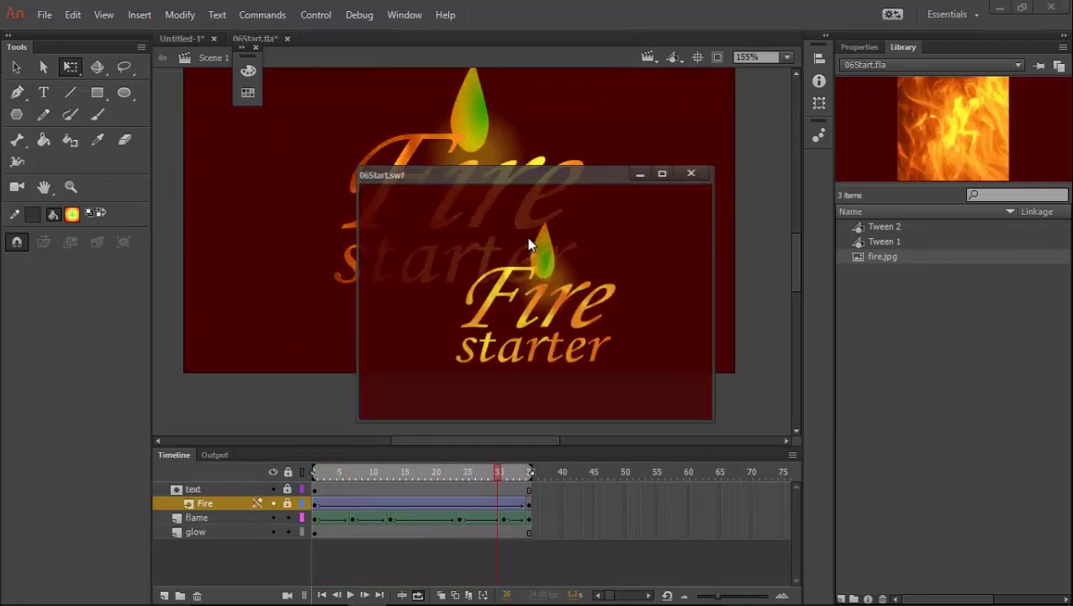
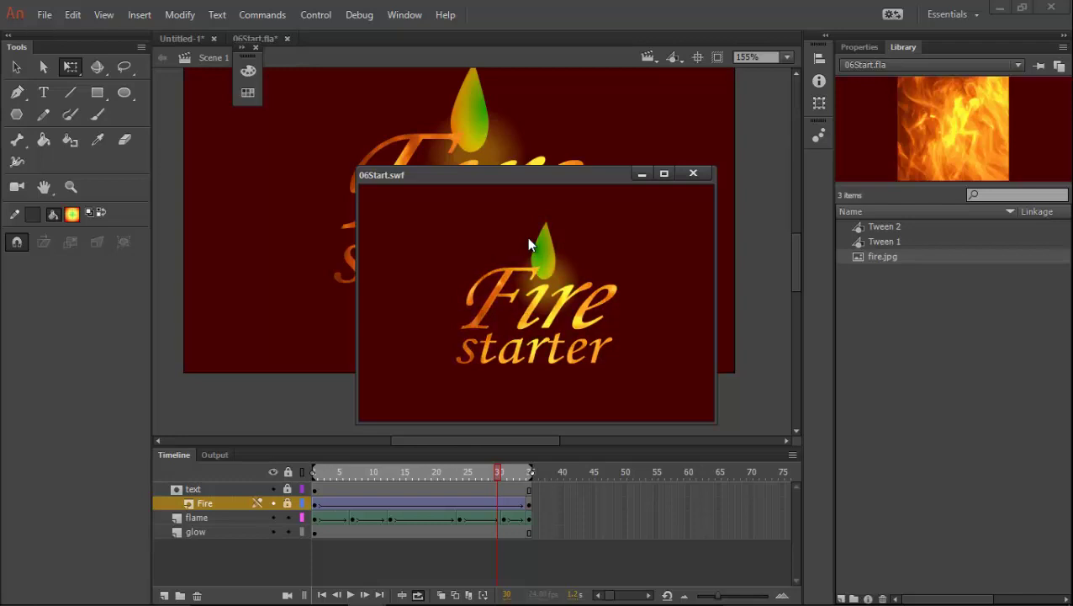
left_click(693, 173)
key("Return")
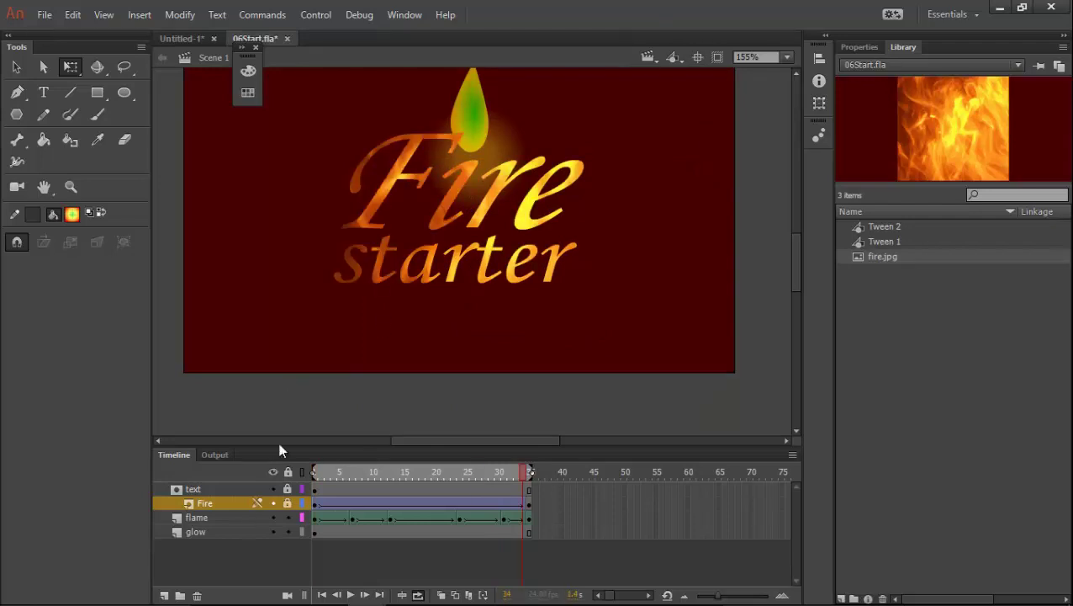
Undo the Fire layer's masking, and replace that layer with a new empty one above the text layer
left_click_drag(191, 495, 192, 486)
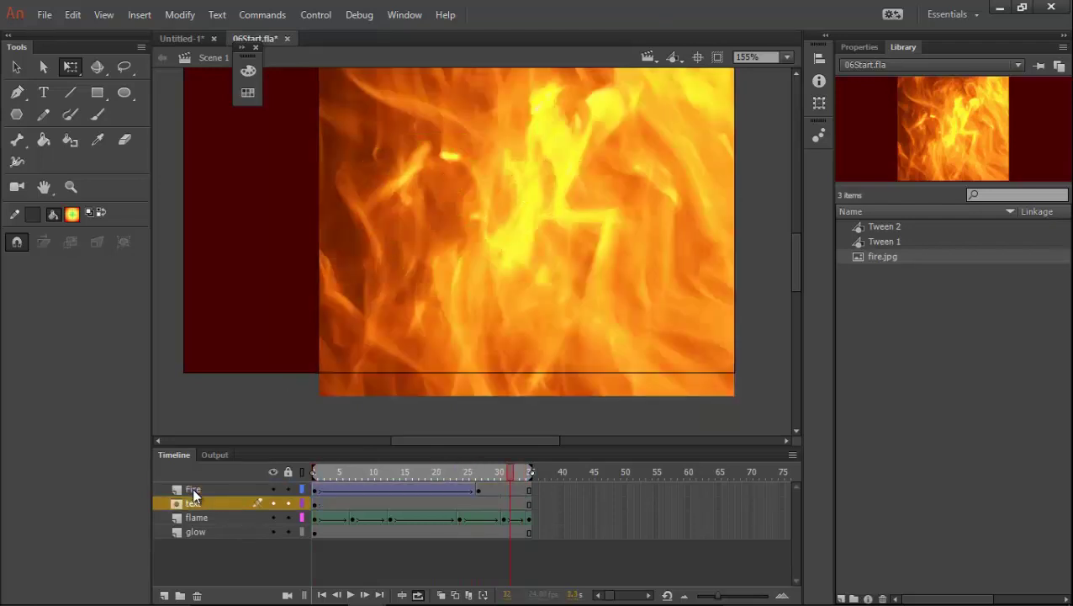
left_click(198, 595)
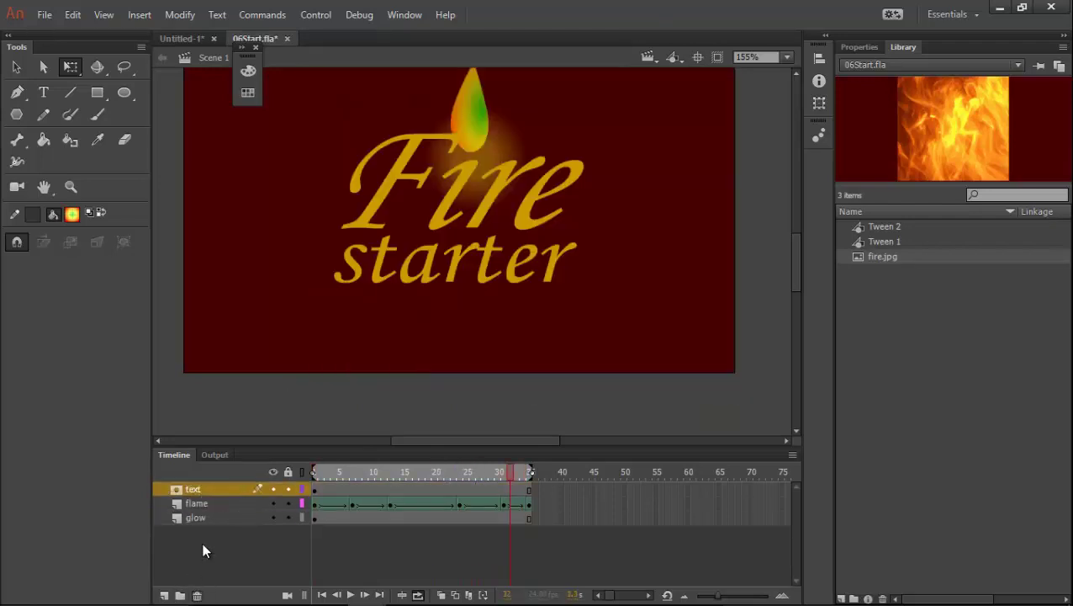
left_click(172, 589)
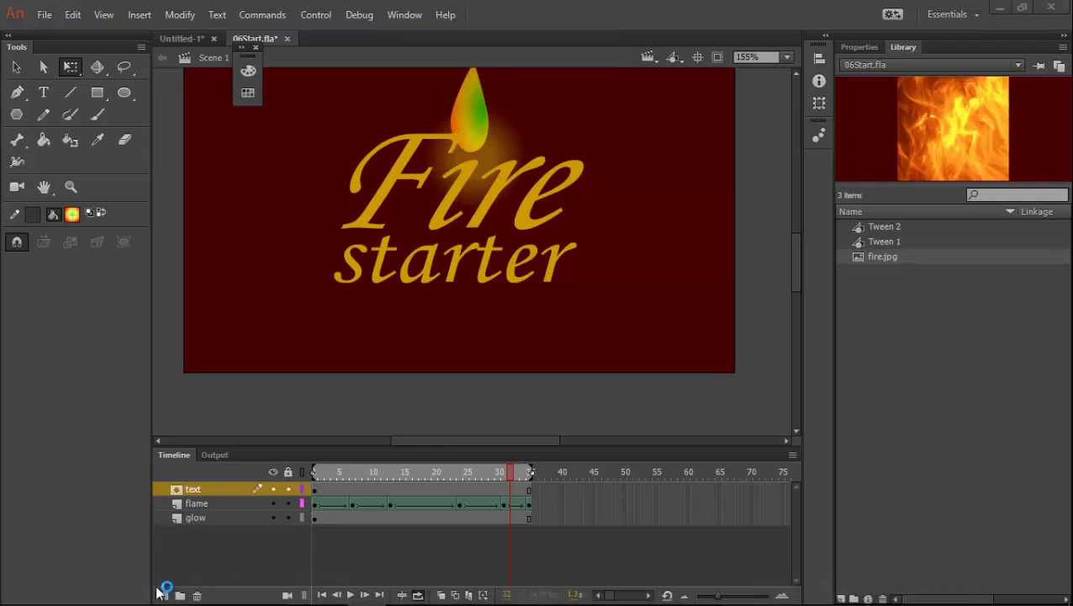
left_click(164, 595)
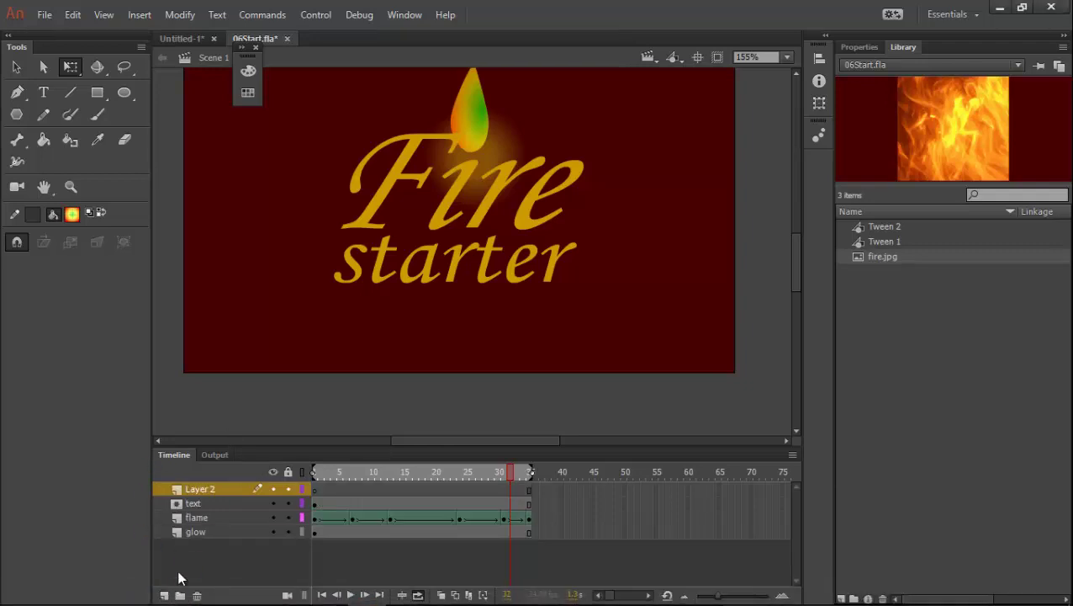
Draw a rectangle with the radial gradient fill over the Fire starter text on the new layer's first frame
left_click(316, 494)
left_click(97, 92)
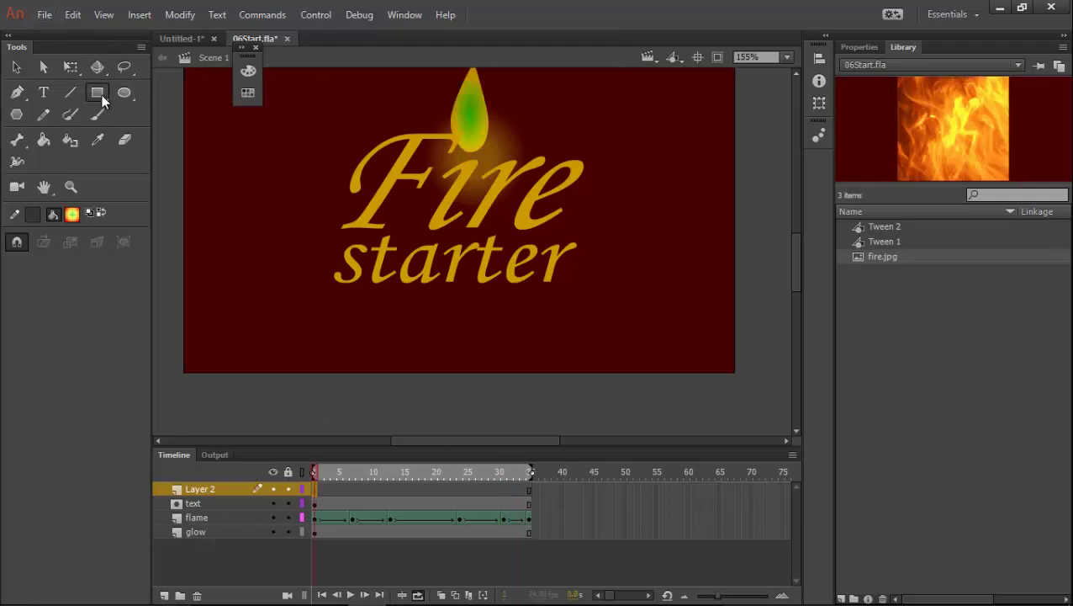
left_click_drag(306, 89, 629, 325)
left_click_drag(629, 326, 629, 326)
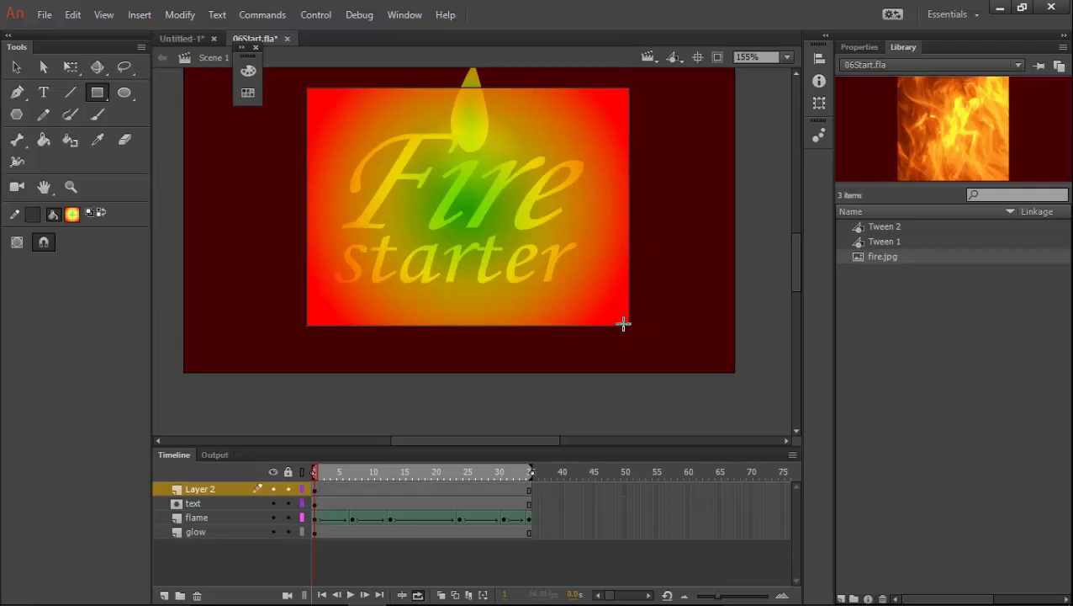
Insert a Layer 2 keyframe at frame 12 and move the radial gradient's focal point toward the rectangle's right side with Gradient Transform
left_click(315, 487)
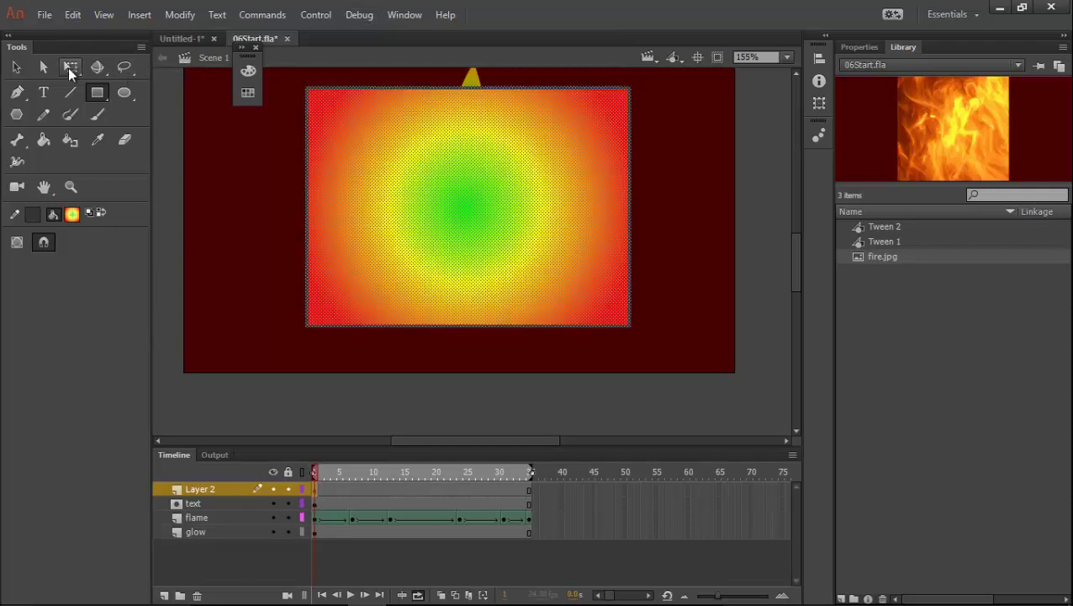
left_click(68, 68)
left_click_drag(68, 68, 147, 85)
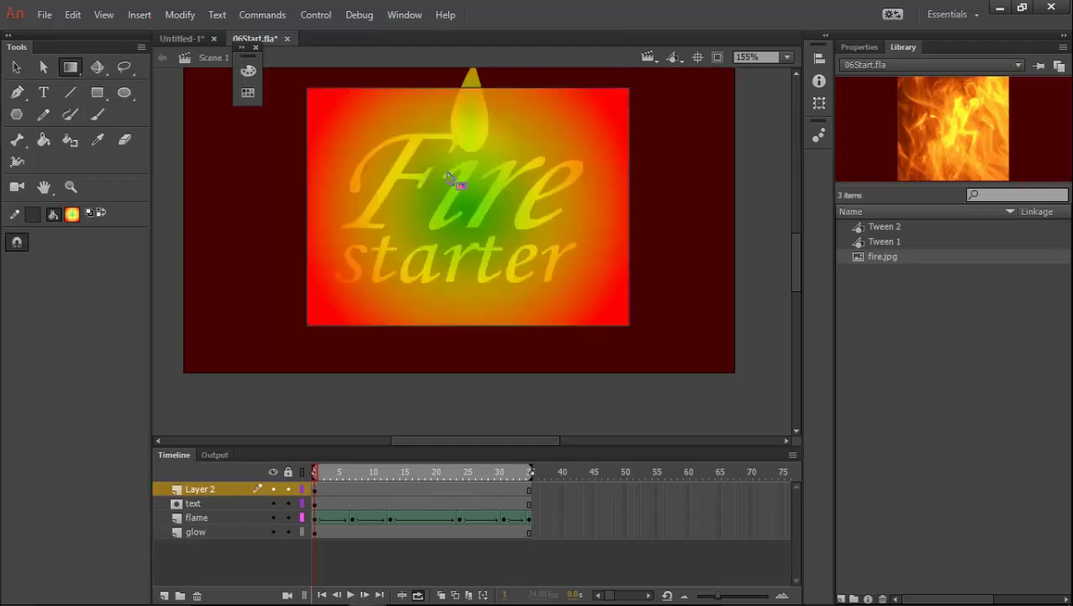
left_click(448, 177)
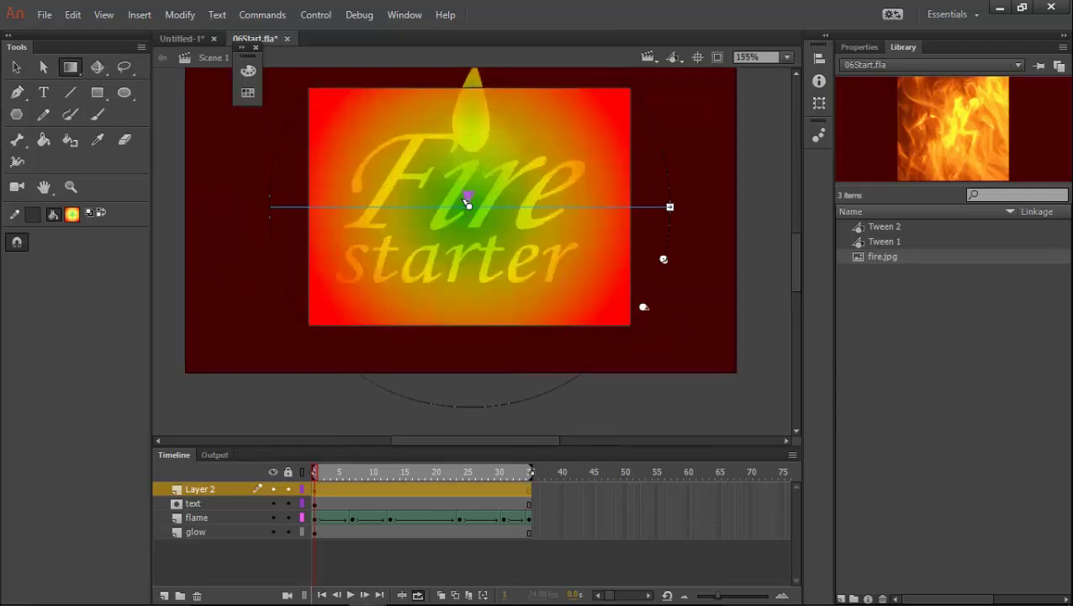
left_click(382, 490)
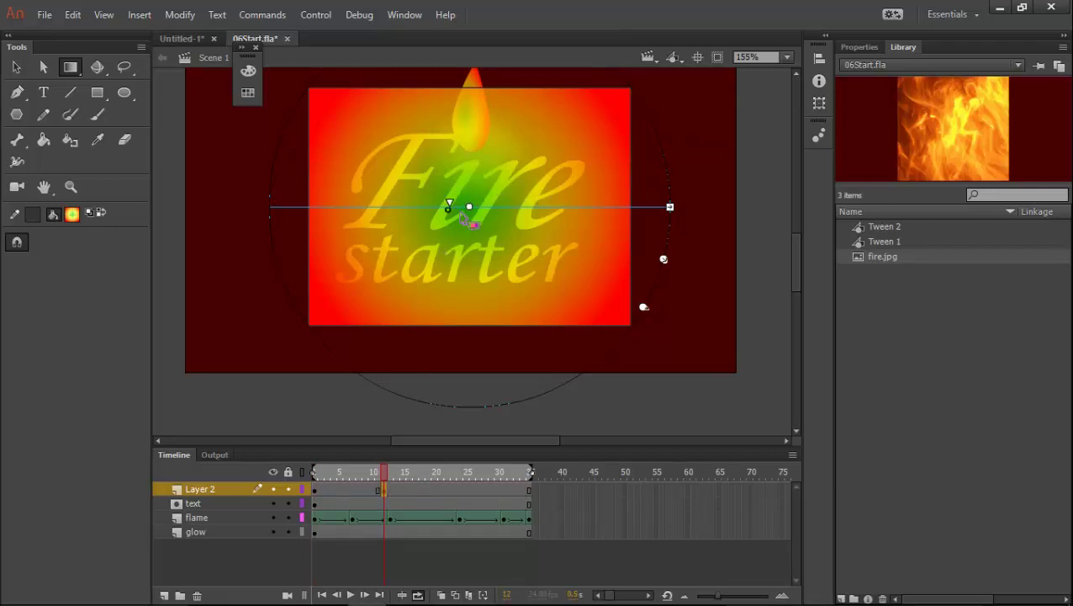
key("q")
key("f")
left_click(468, 208)
left_click_drag(469, 208, 586, 208)
Insert a Layer 2 keyframe at frame 22 and move the gradient's focal point across to the rectangle's left side
left_click(447, 490)
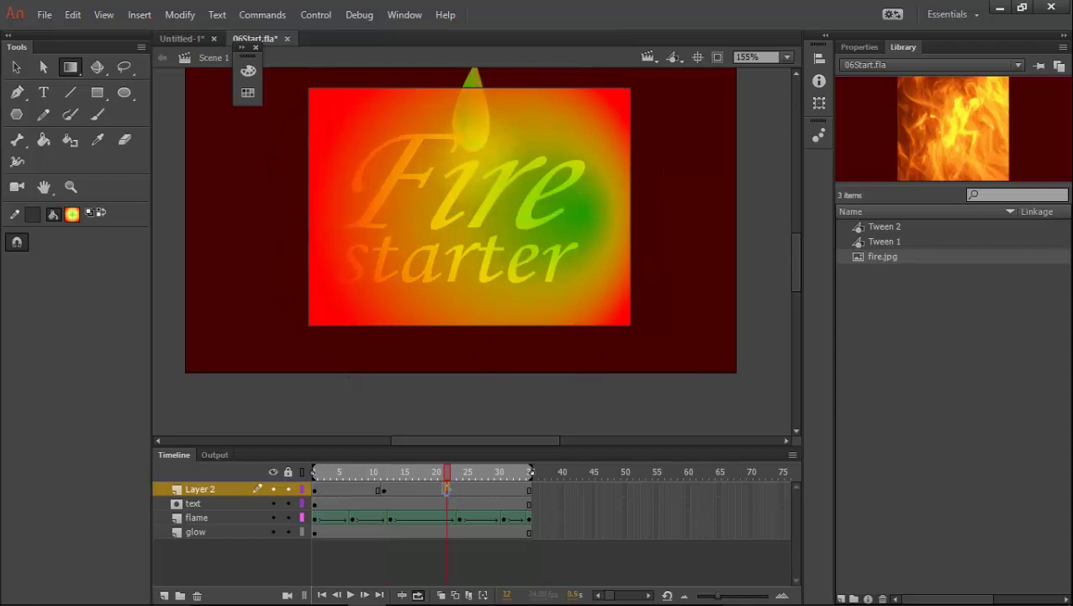
key("F6")
left_click(554, 218)
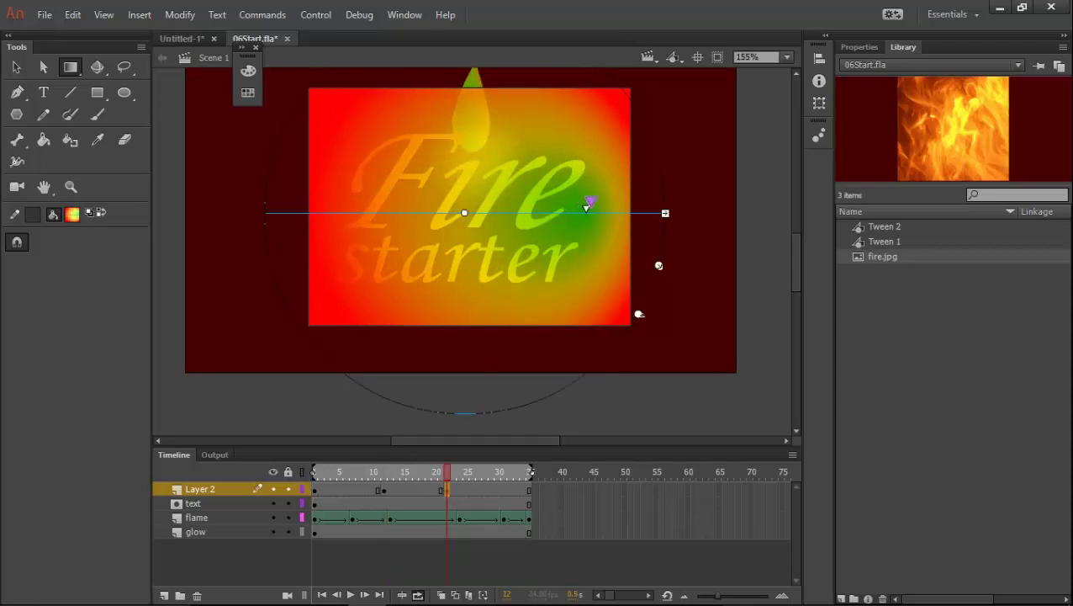
left_click_drag(587, 208, 347, 209)
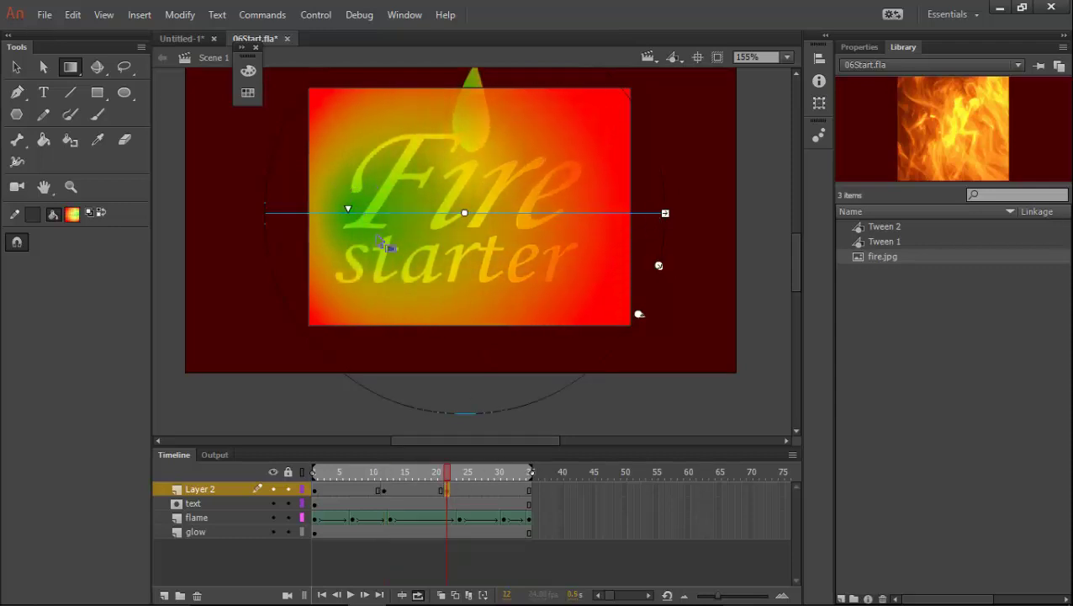
Rotate the frame 22 gradient until its green focus lies at the rectangle's lower right, and insert a keyframe at frame 33
left_click_drag(448, 489, 523, 489)
left_click(468, 180)
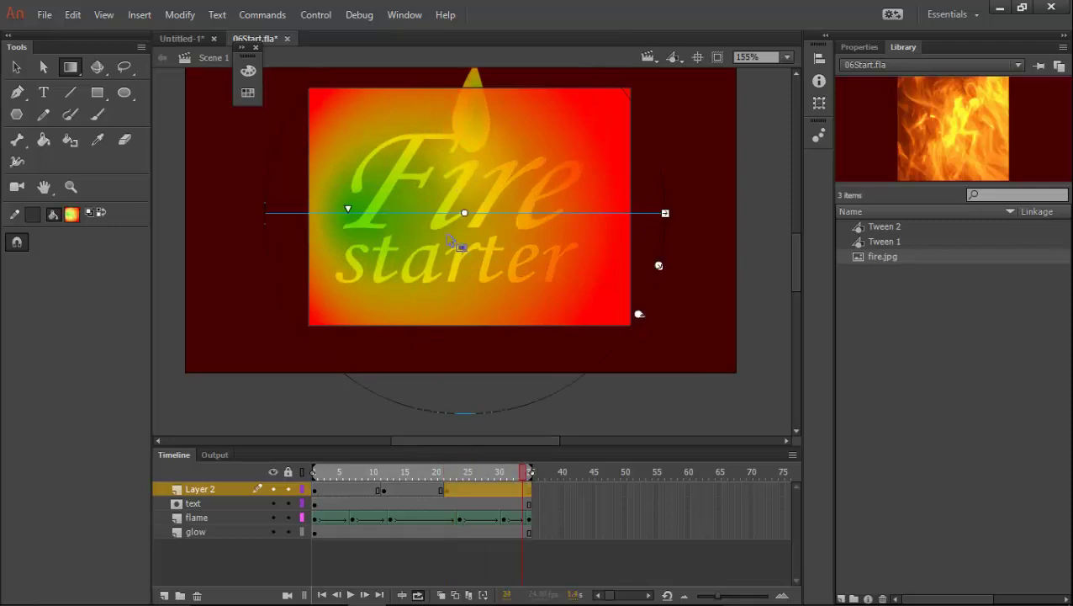
left_click_drag(639, 315, 388, 100)
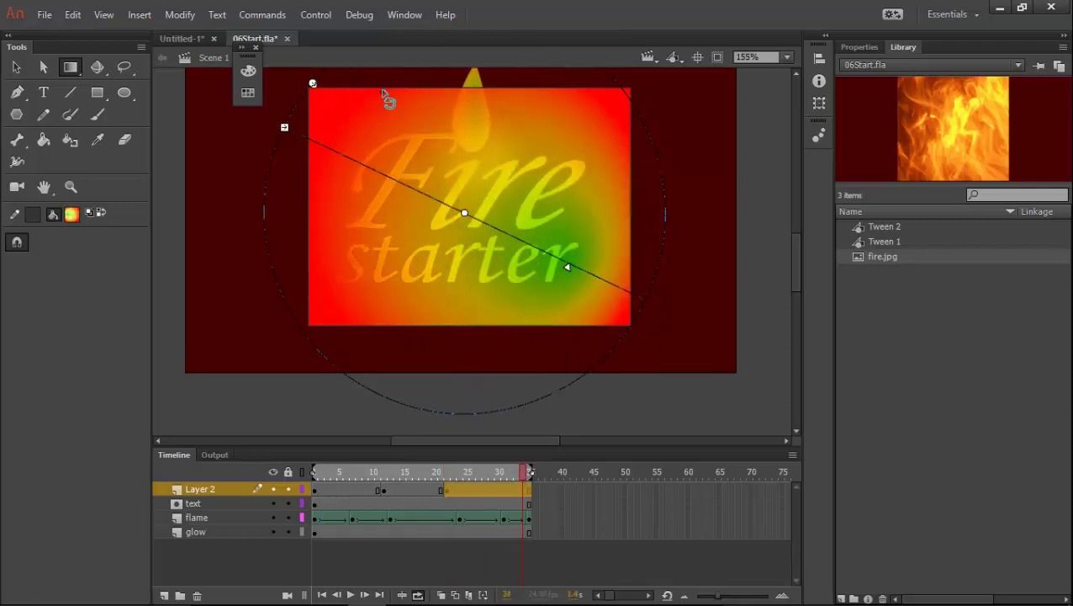
left_click(518, 492)
Insert a Layer 2 keyframe at frame 27 and move the gradient's center toward the rectangle's upper left
left_click_drag(518, 472, 478, 474)
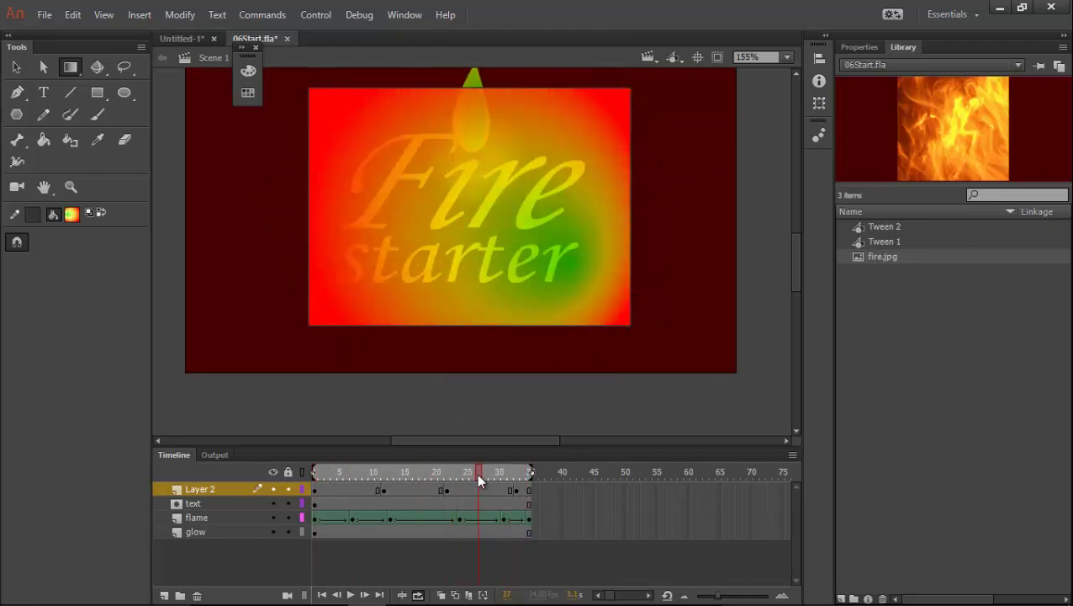
left_click(480, 490)
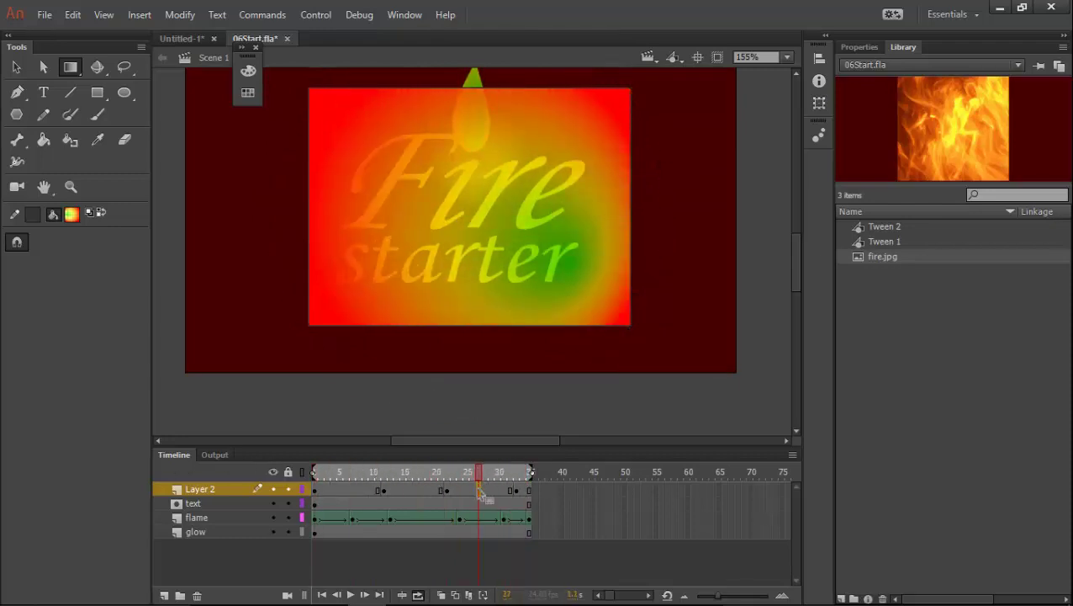
left_click(440, 208)
left_click_drag(465, 213, 366, 162)
left_click_drag(478, 472, 276, 444)
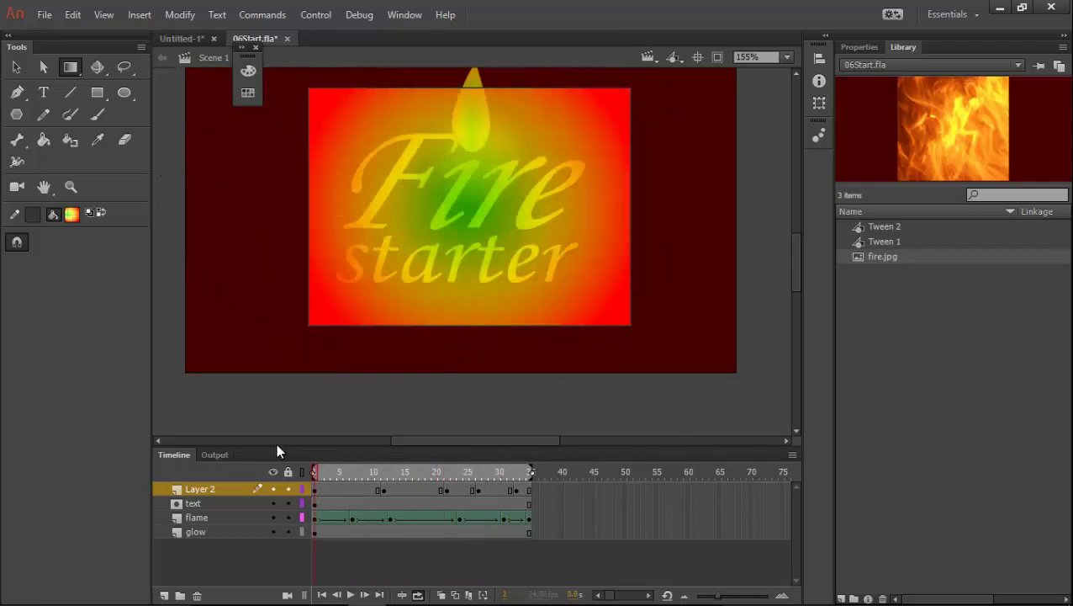
Create a shape tween between the Layer 2 keyframes at frames 1 and 12
left_click(344, 490)
right_click(344, 490)
left_click(441, 83)
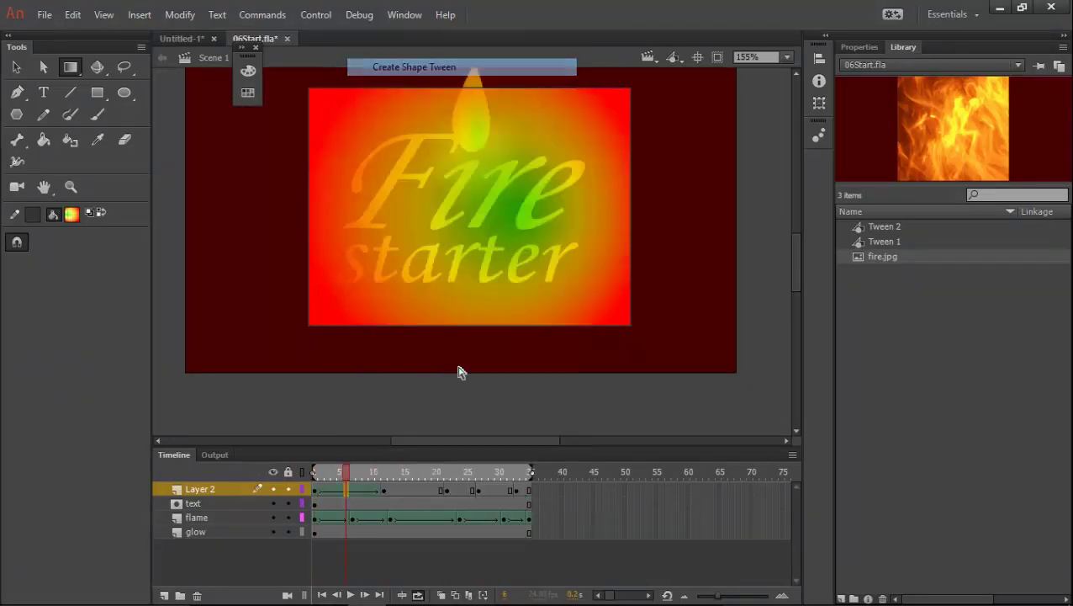
left_click(416, 490)
right_click(416, 489)
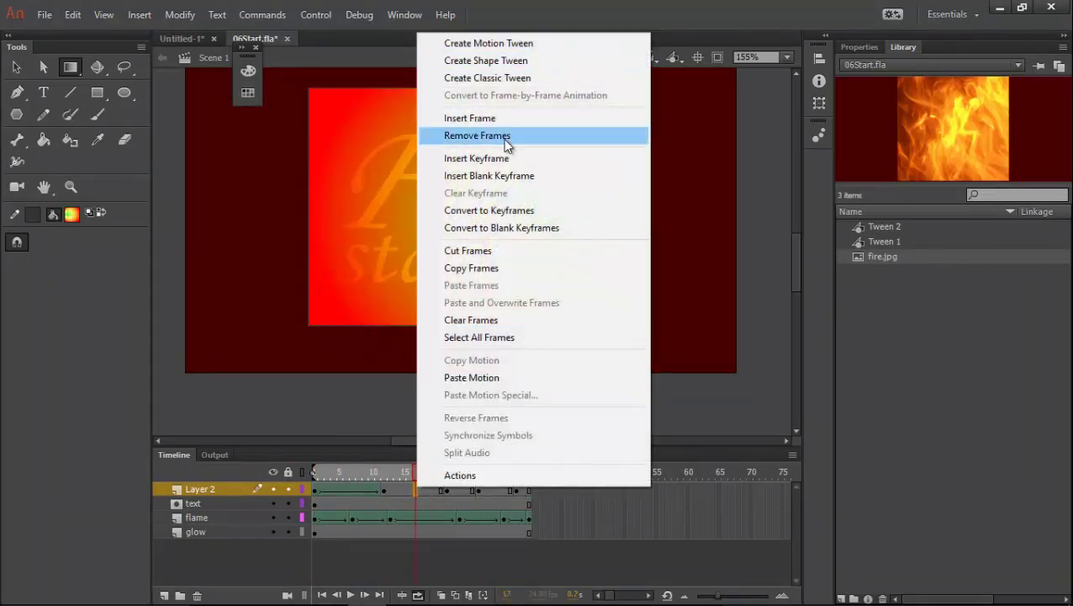
left_click(511, 77)
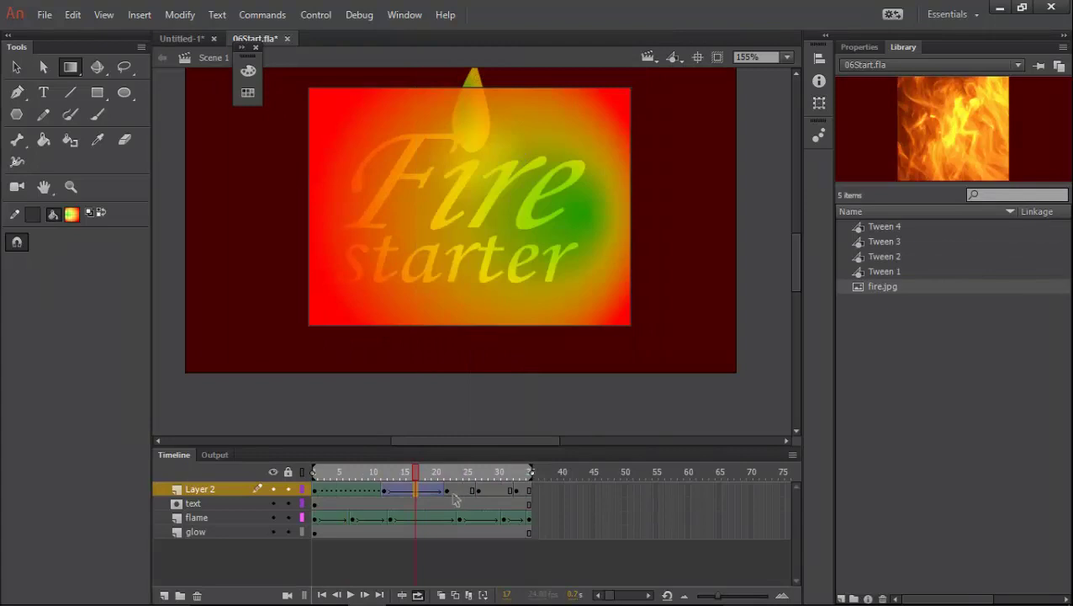
Create shape tweens on the remaining Layer 2 spans between the keyframes at frames 12, 22, 27 and 33
left_click_drag(454, 474, 410, 503)
right_click(409, 490)
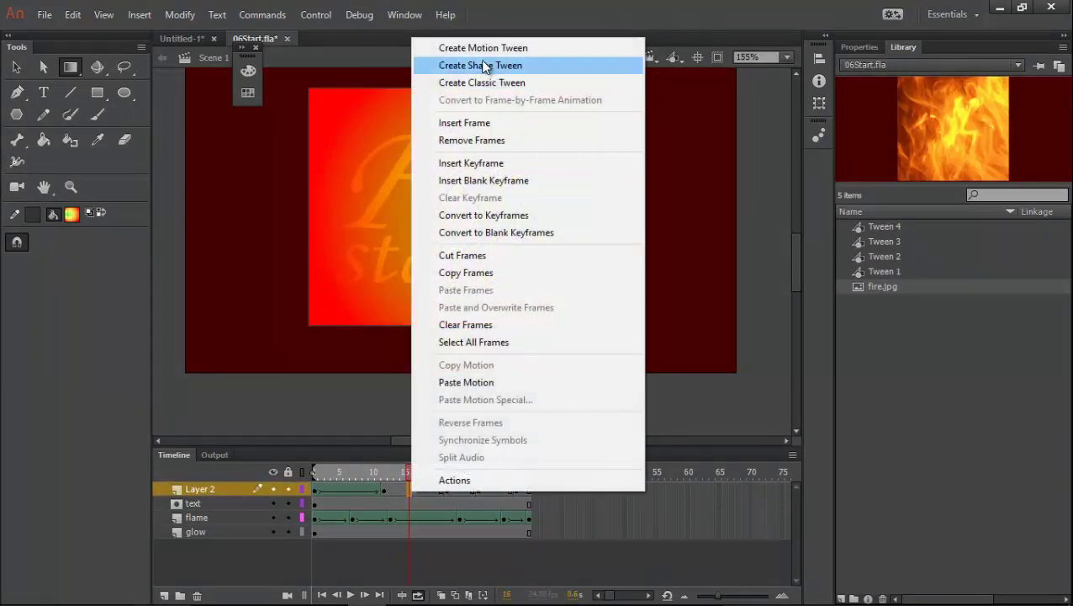
left_click(443, 64)
left_click(461, 489)
right_click(461, 490)
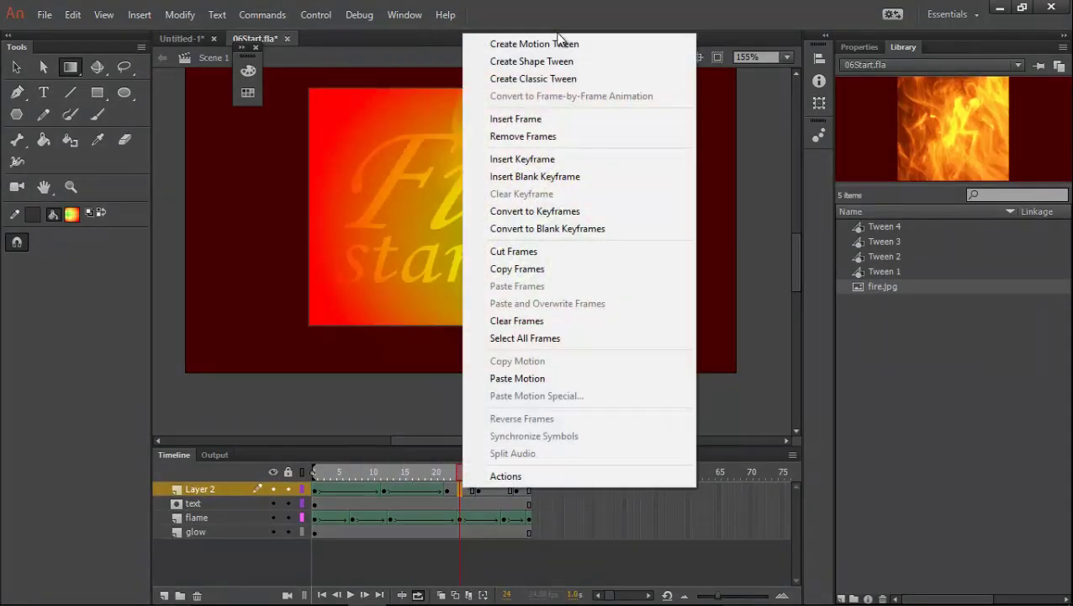
left_click(555, 60)
right_click(492, 489)
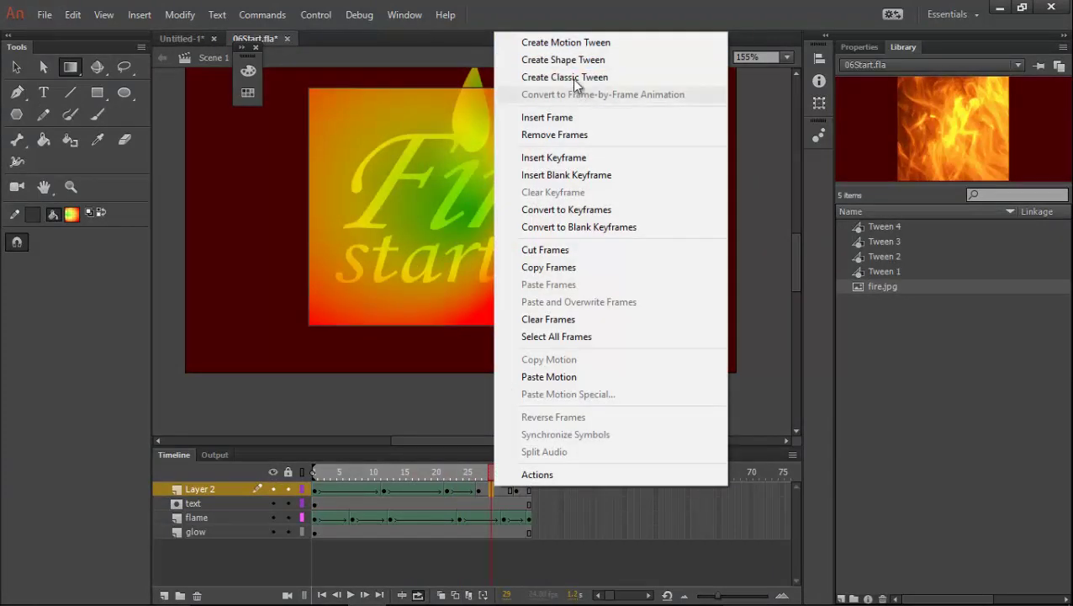
left_click(555, 59)
Move Layer 2's last keyframe to frame 35 and play the gradient animation from the start
left_click(516, 490)
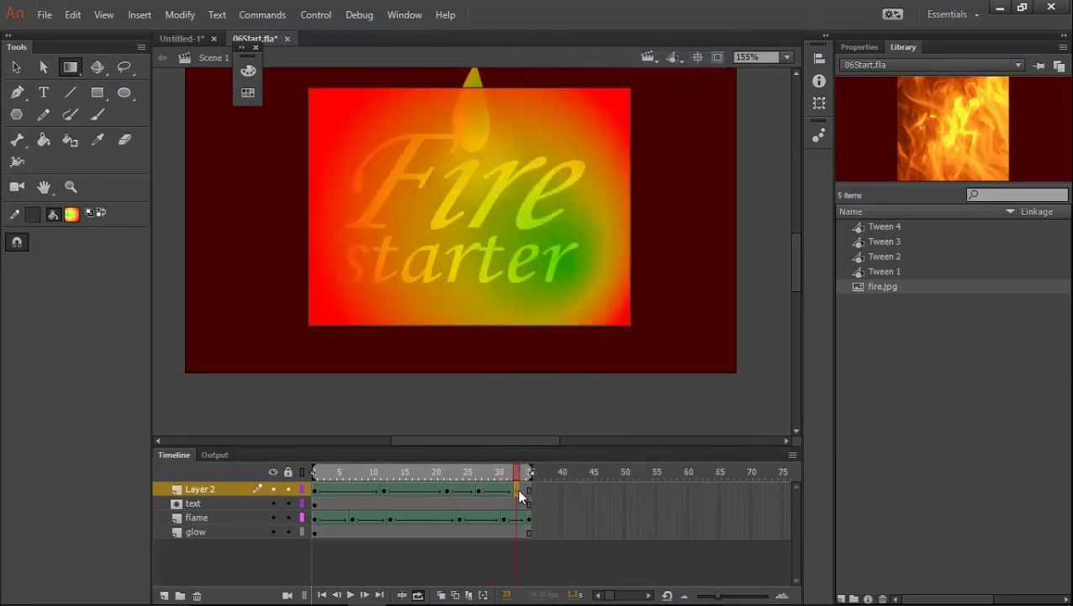
left_click(529, 490)
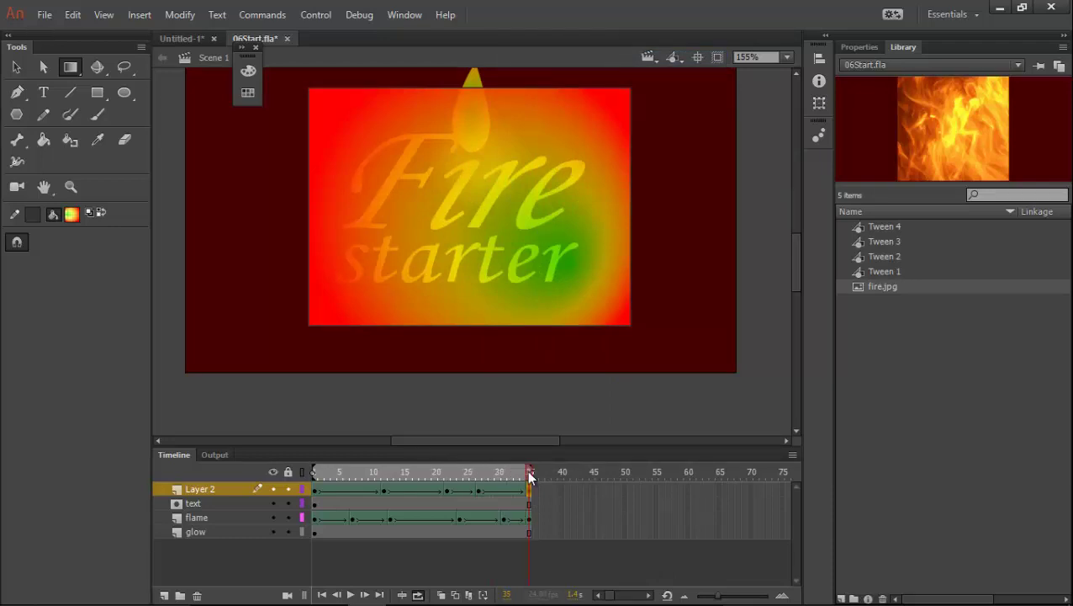
left_click_drag(515, 464, 310, 476)
key("Return")
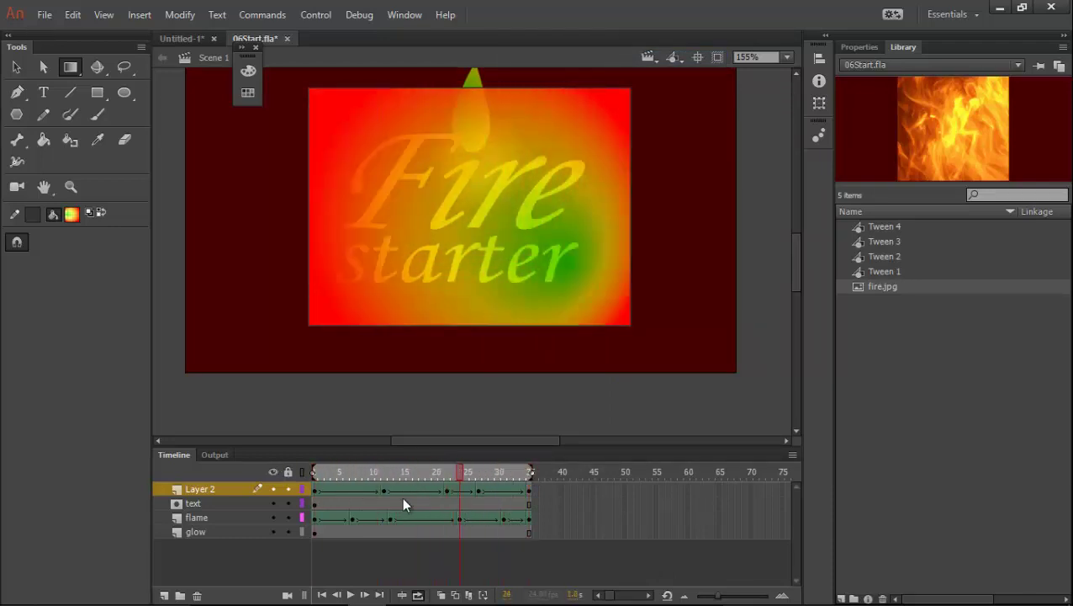
key("Return")
Check the text layer's type in its layer properties and close the dialog, keeping Mask
left_click(190, 503)
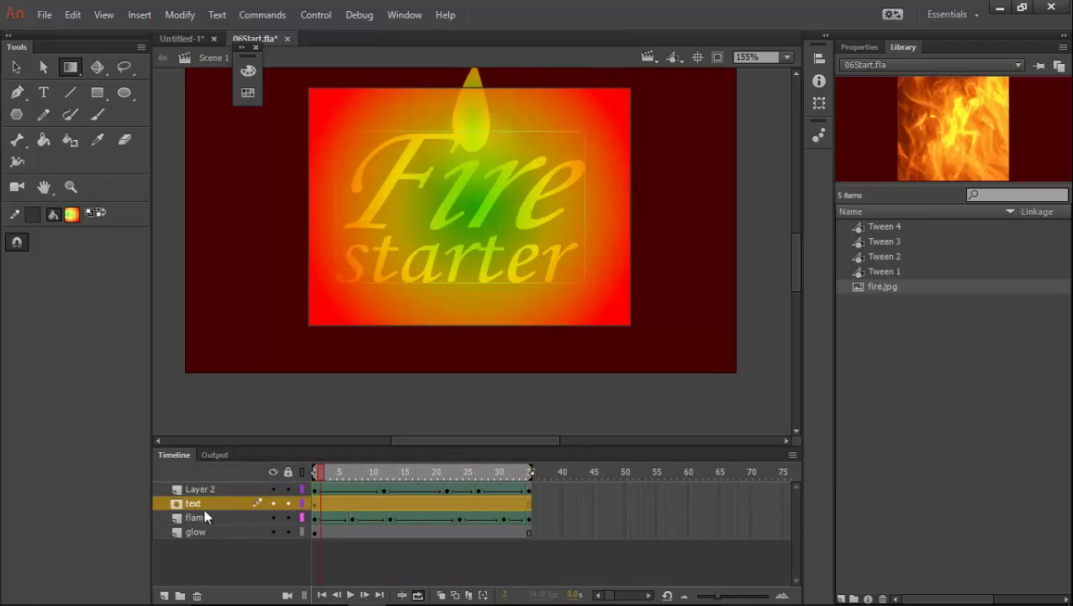
right_click(207, 505)
left_click(244, 502)
right_click(209, 496)
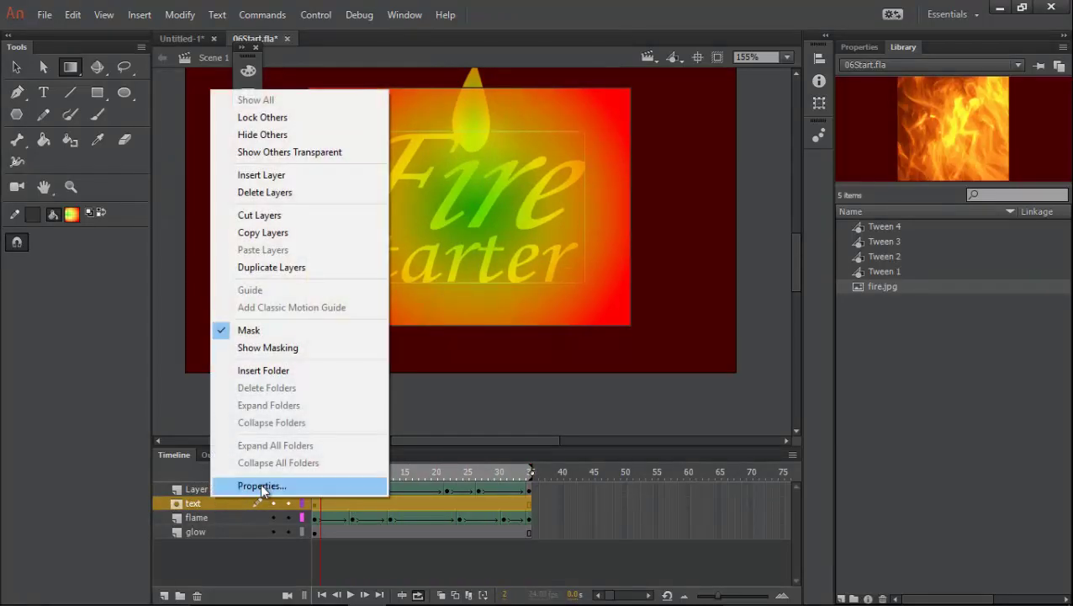
left_click(262, 486)
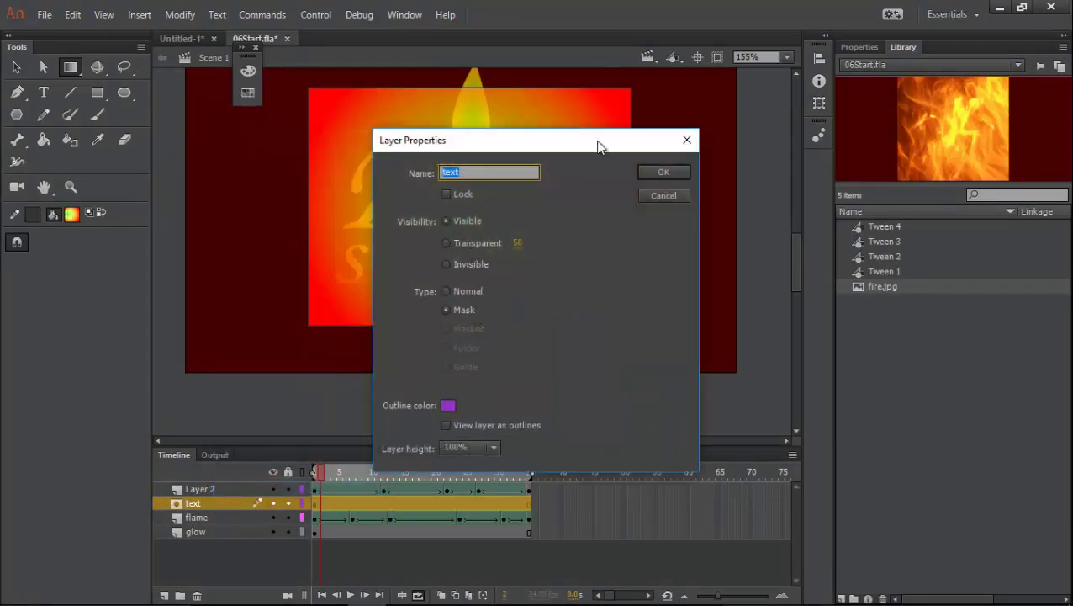
left_click(673, 172)
Place Layer 2 under the text mask layer as a masked layer and lock both layers
left_click_drag(194, 484, 215, 507)
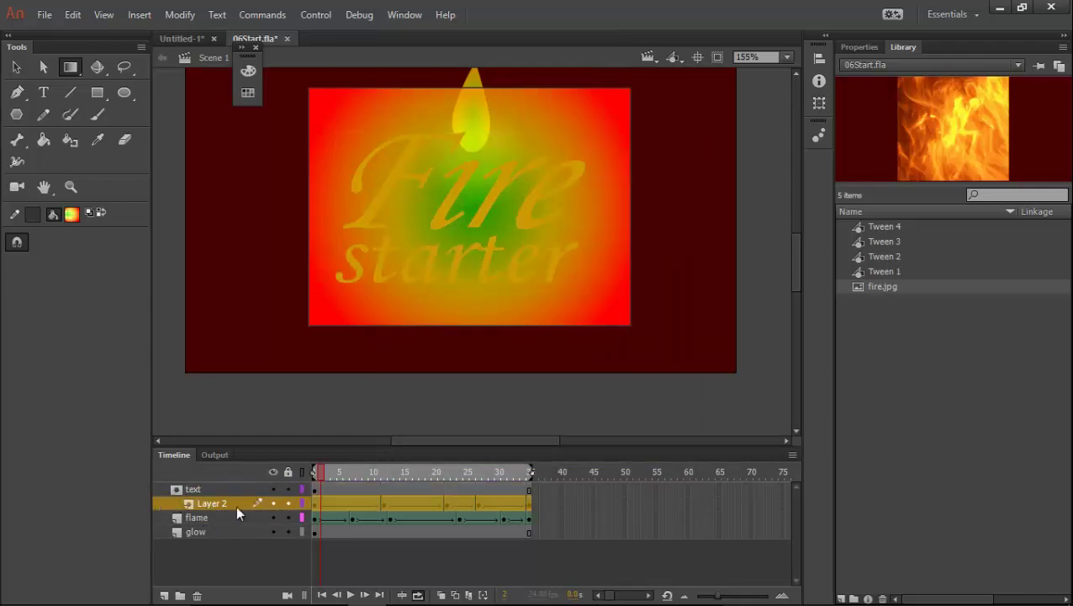
left_click(288, 489)
left_click(288, 503)
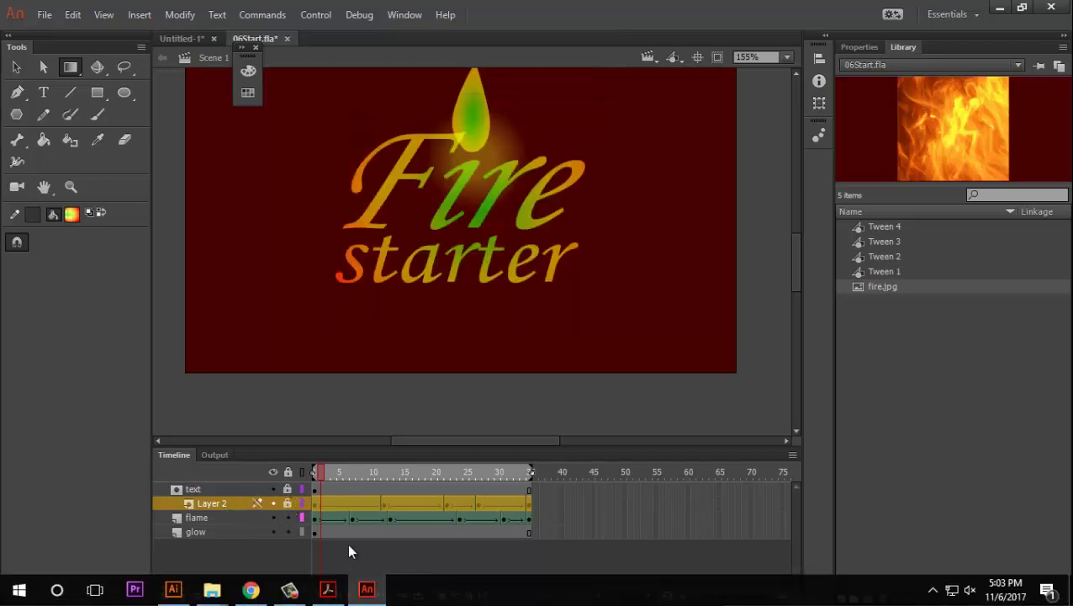
Play the masked gradient text animation and test the movie as 06Start.swf
left_click(351, 594)
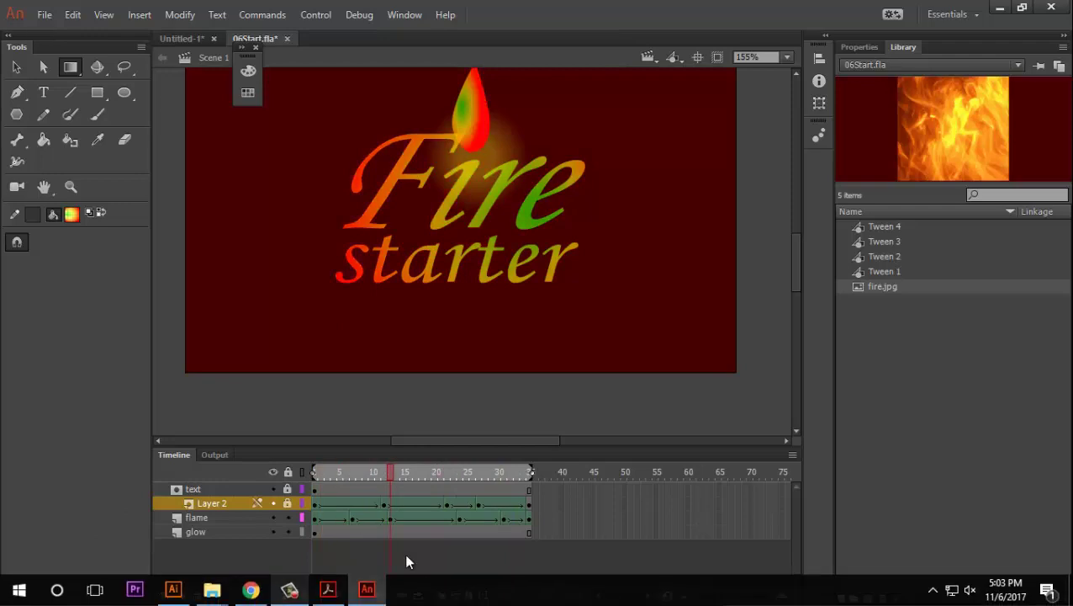
left_click(351, 595)
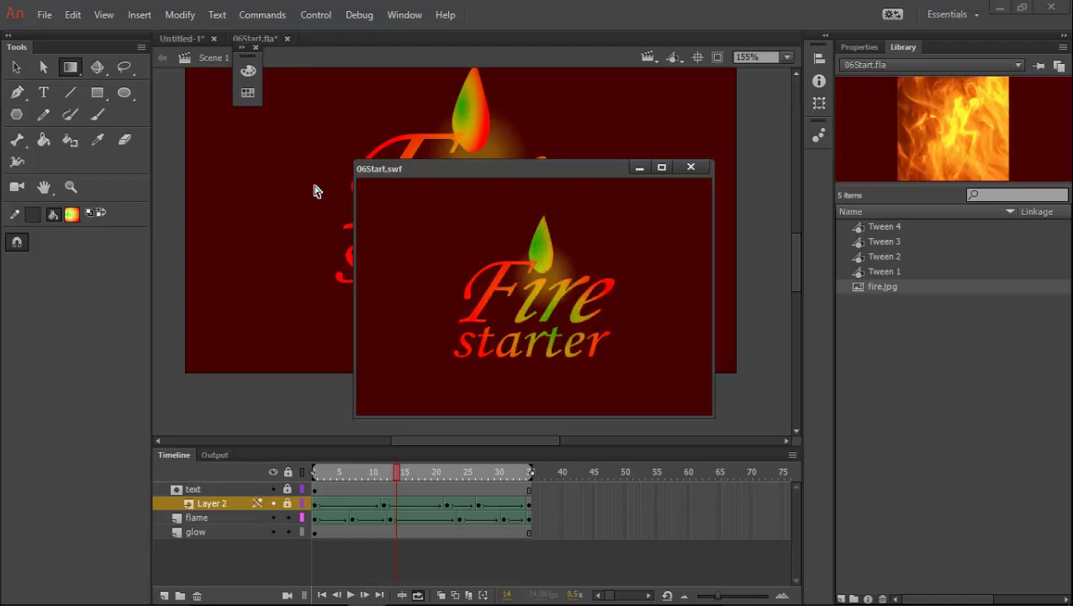
mouse_move(906, 599)
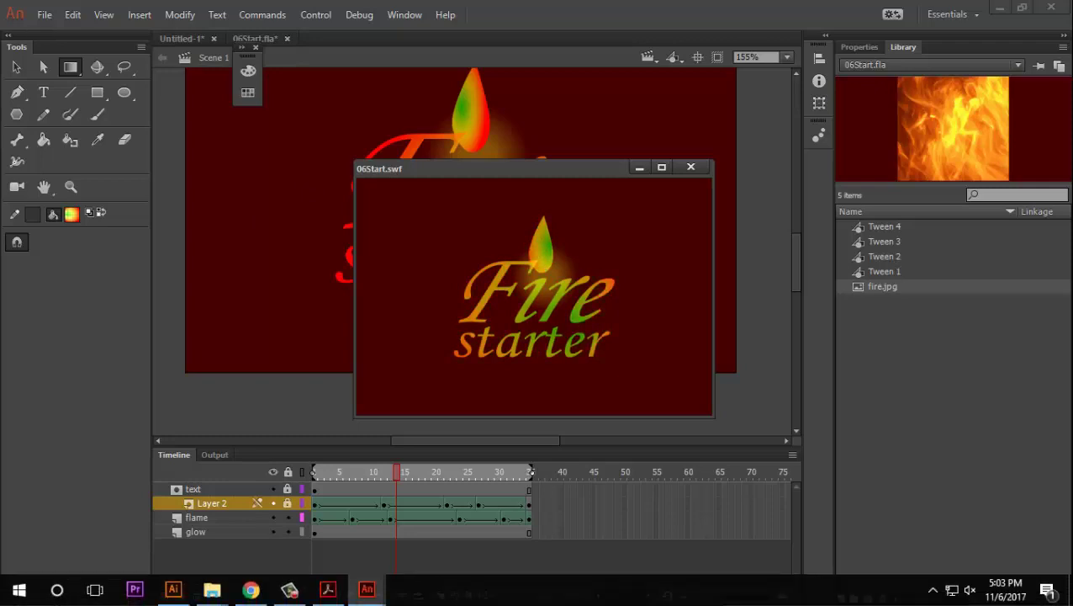
left_click(1006, 587)
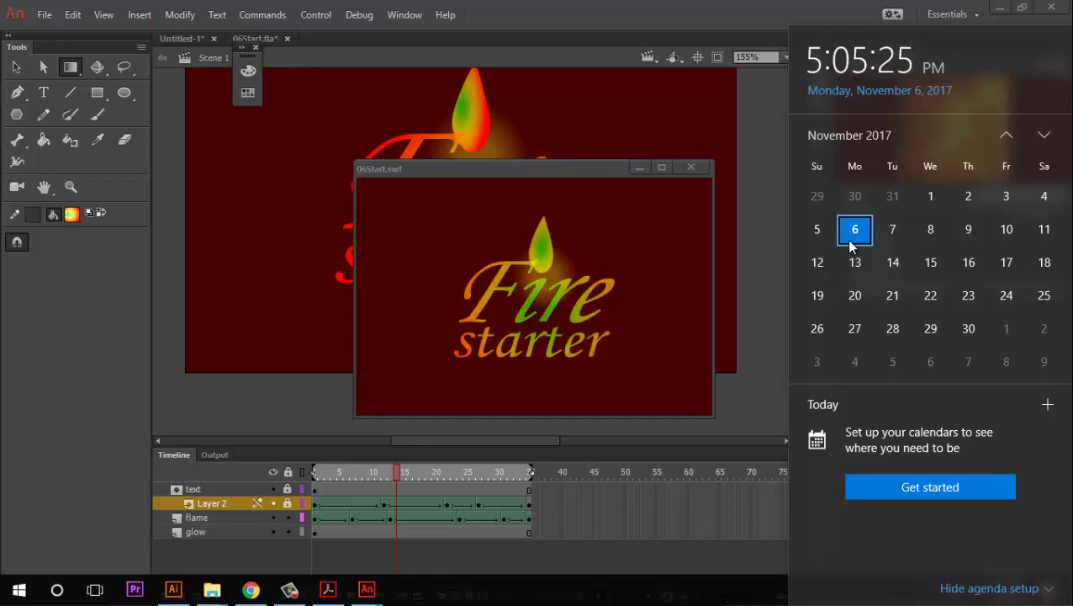
left_click(290, 588)
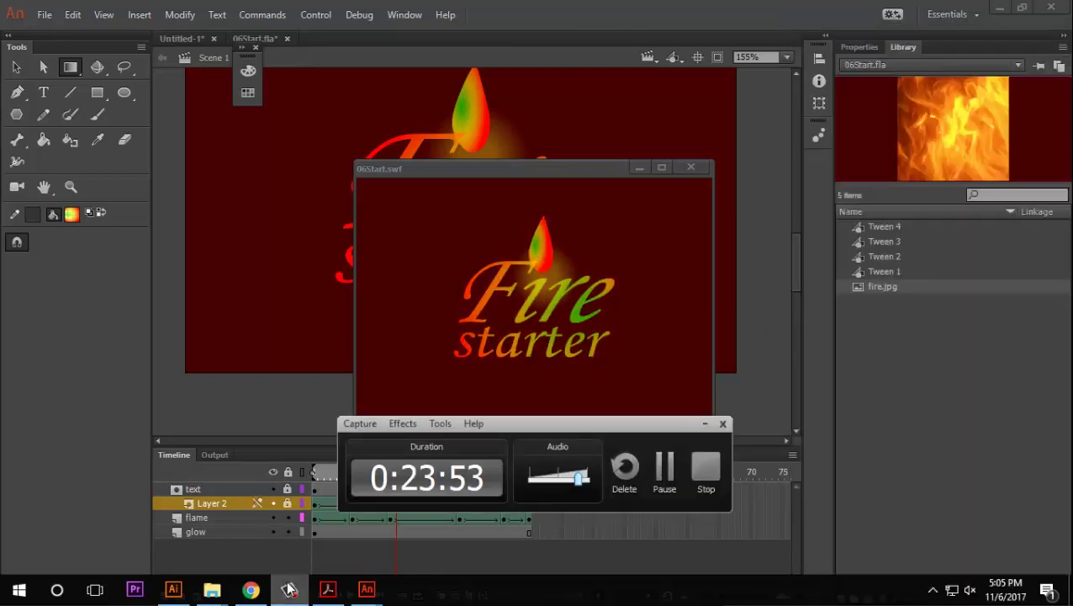